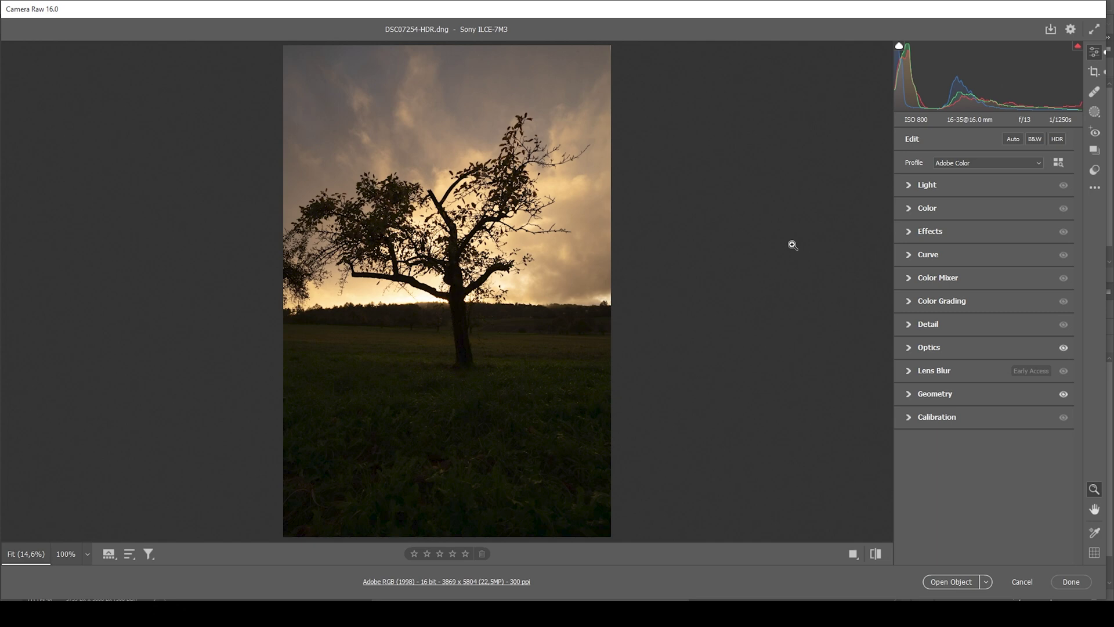
Switch the Camera Raw profile from Adobe Color to Adobe Landscape
{"action": "left_click", "coordinate": [960, 167]}
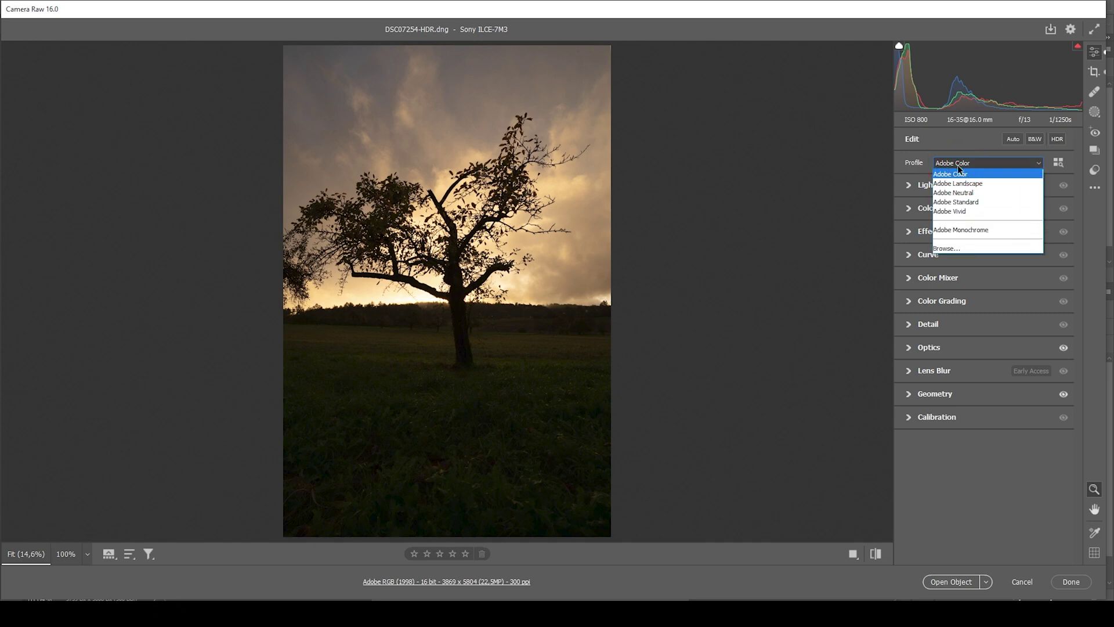
{"action": "left_click", "coordinate": [949, 185]}
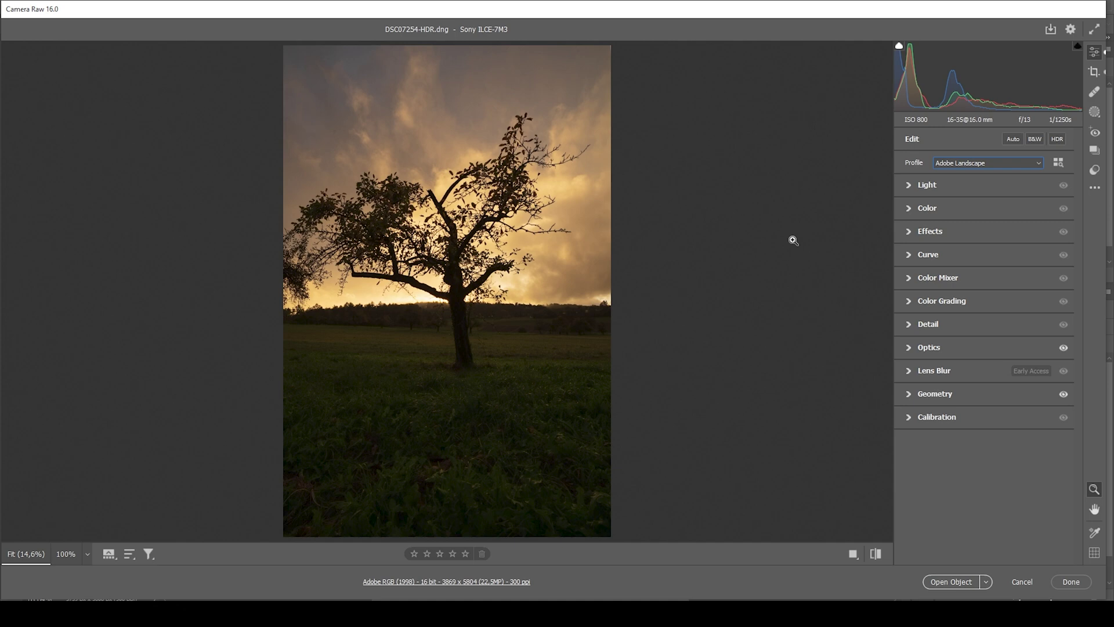
Set Light to Exposure +1.40, Highlights -74, Shadows +67 and Blacks +19
{"action": "left_click", "coordinate": [908, 185]}
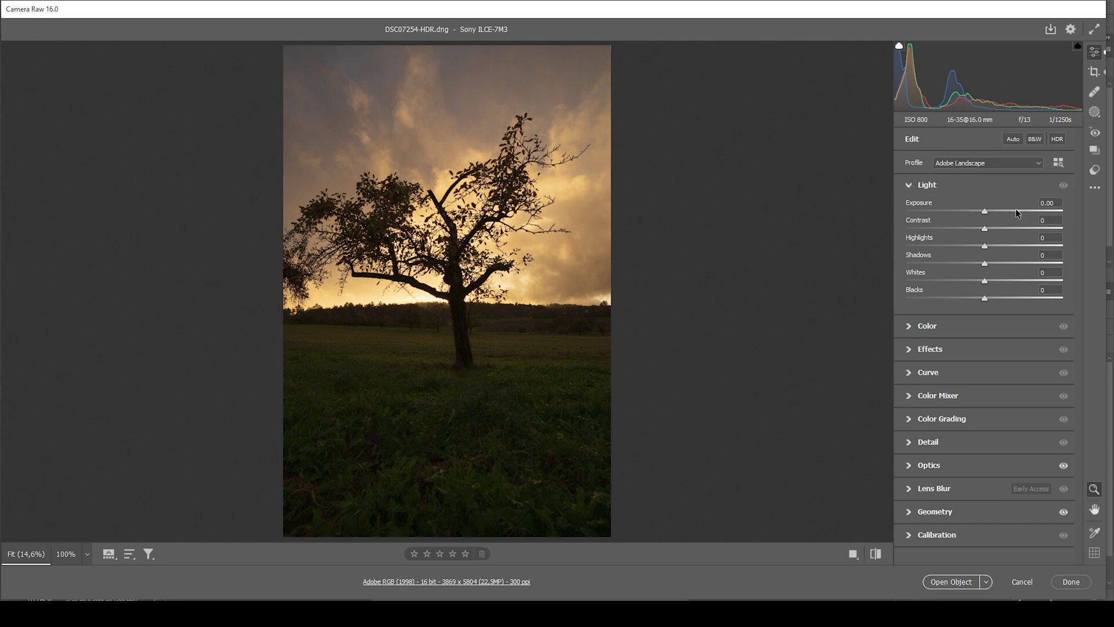
{"action": "mouse_move", "coordinate": [985, 213]}
{"action": "left_mouse_down"}
{"action": "mouse_move", "coordinate": [1005, 214]}
{"action": "mouse_move", "coordinate": [996, 214]}
{"action": "left_mouse_up"}
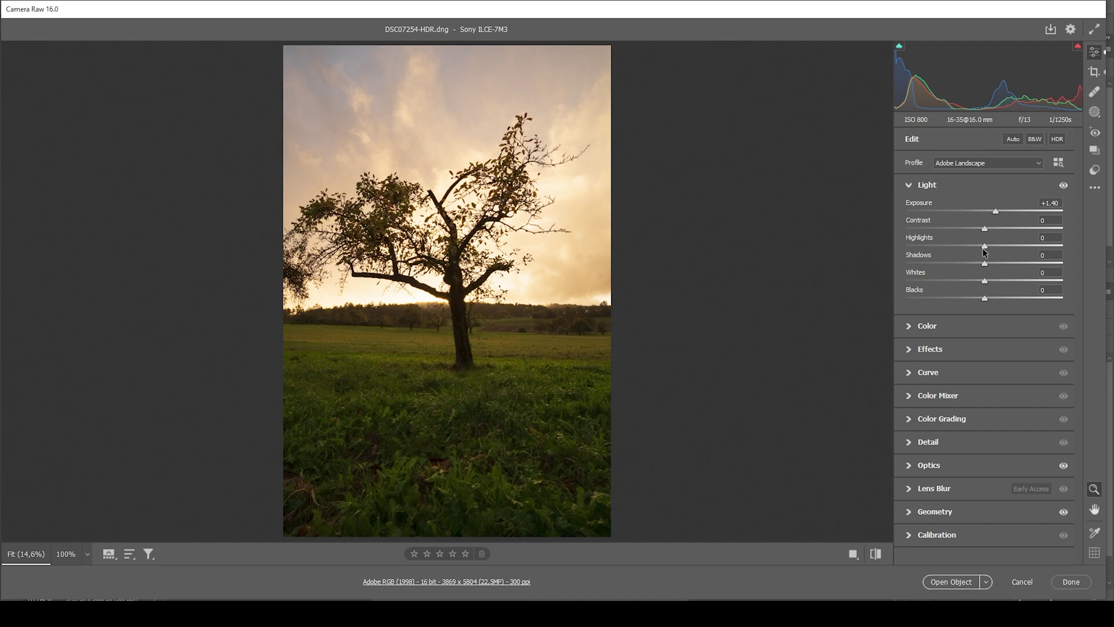
{"action": "left_click_drag", "start_coordinate": [984, 247], "coordinate": [925, 245]}
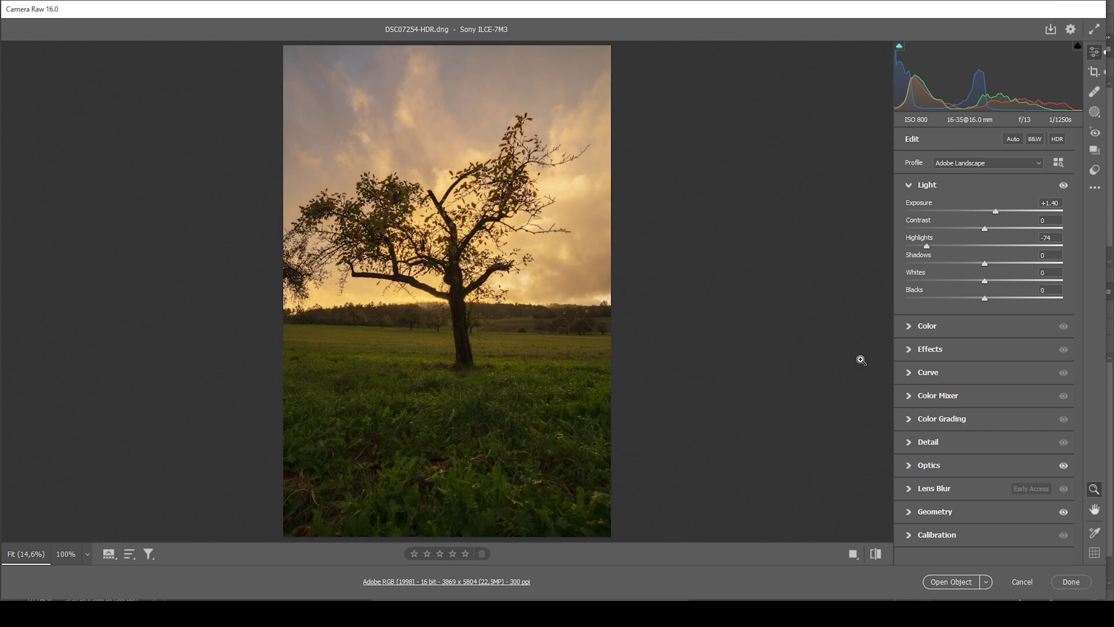
{"action": "left_click_drag", "start_coordinate": [989, 263], "coordinate": [1036, 263]}
{"action": "left_click", "coordinate": [989, 298]}
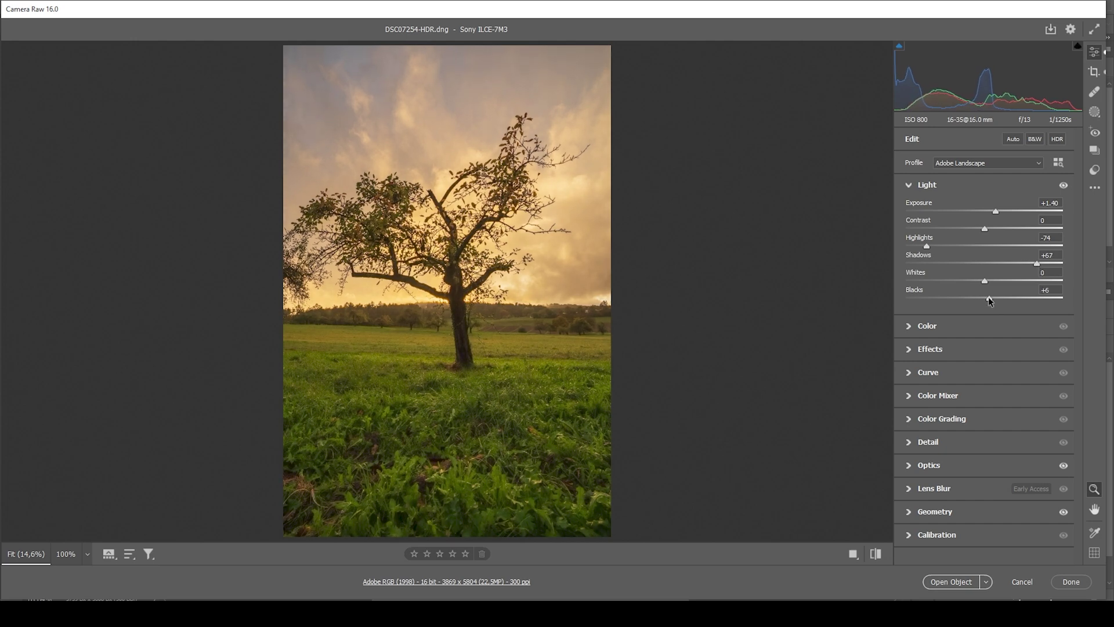
{"action": "left_click_drag", "start_coordinate": [989, 297], "coordinate": [998, 296]}
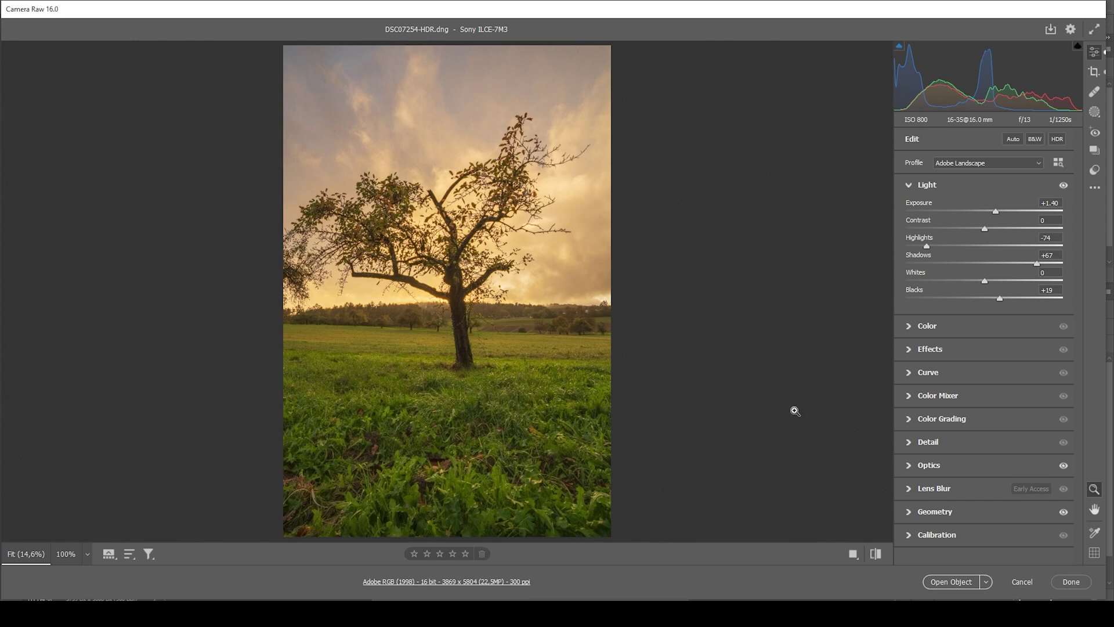
Toggle the before/after view to compare the edit with the original photo
{"action": "left_click", "coordinate": [875, 555]}
{"action": "left_click", "coordinate": [875, 555]}
{"action": "left_click", "coordinate": [875, 555]}
{"action": "left_click", "coordinate": [875, 554]}
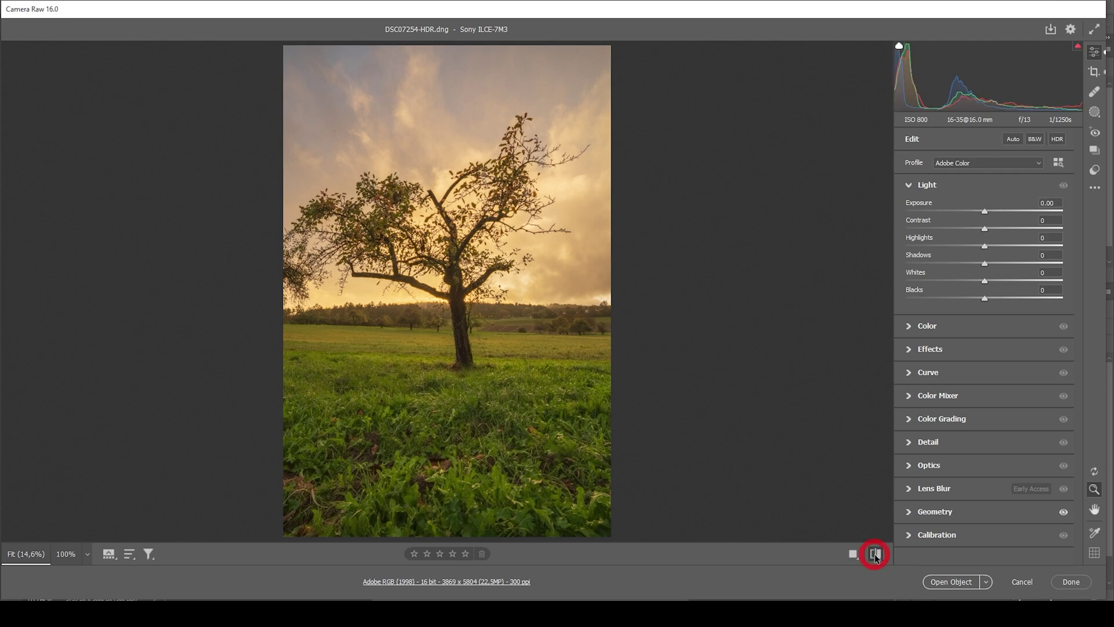
{"action": "left_click", "coordinate": [875, 555]}
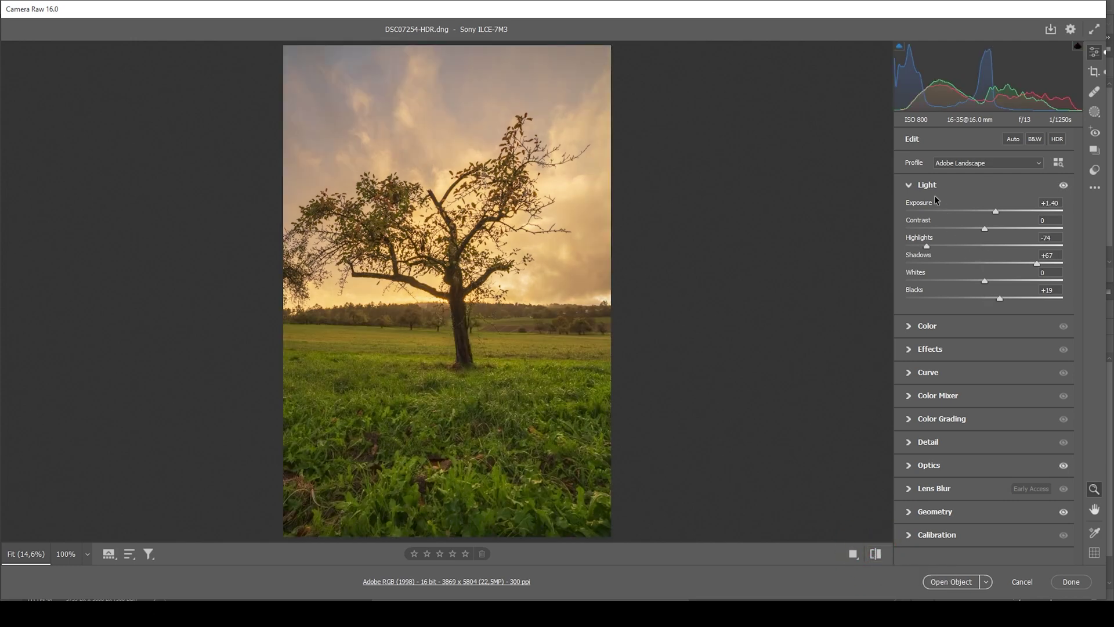
Cool the white balance Temperature to 4650 and raise Vibrance to +13
{"action": "left_click", "coordinate": [909, 326]}
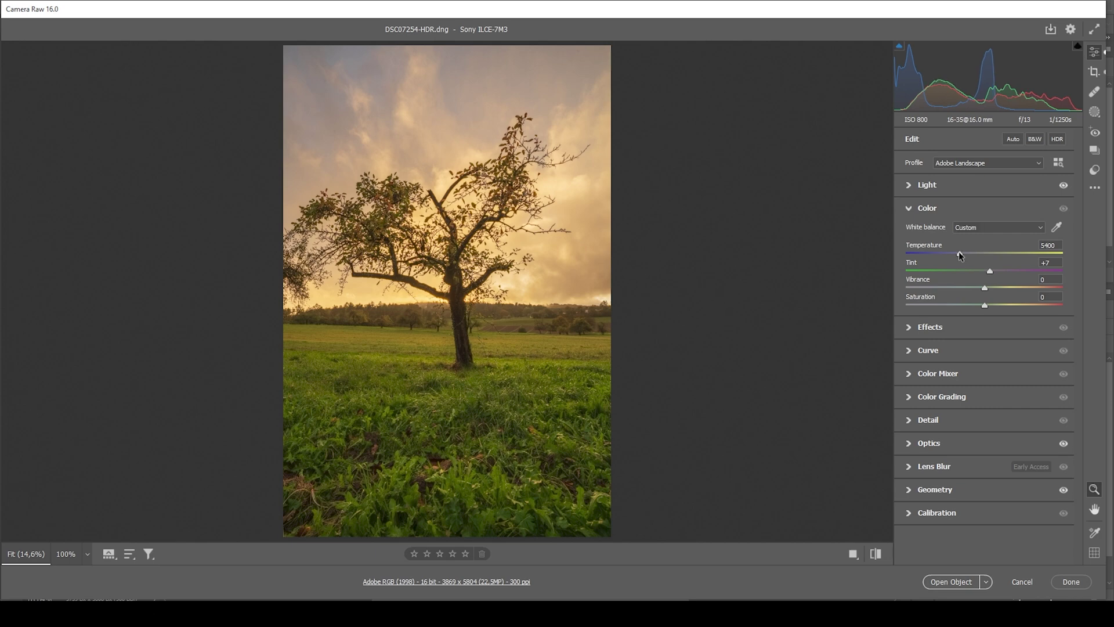
{"action": "left_click_drag", "start_coordinate": [959, 252], "coordinate": [947, 253]}
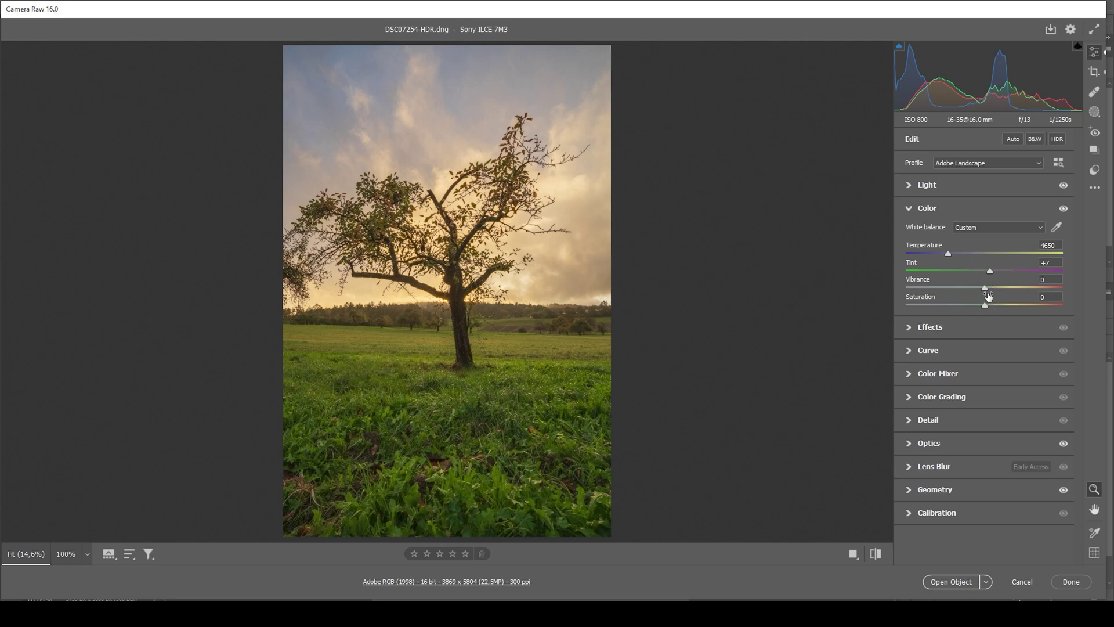
{"action": "left_click_drag", "start_coordinate": [984, 288], "coordinate": [994, 288]}
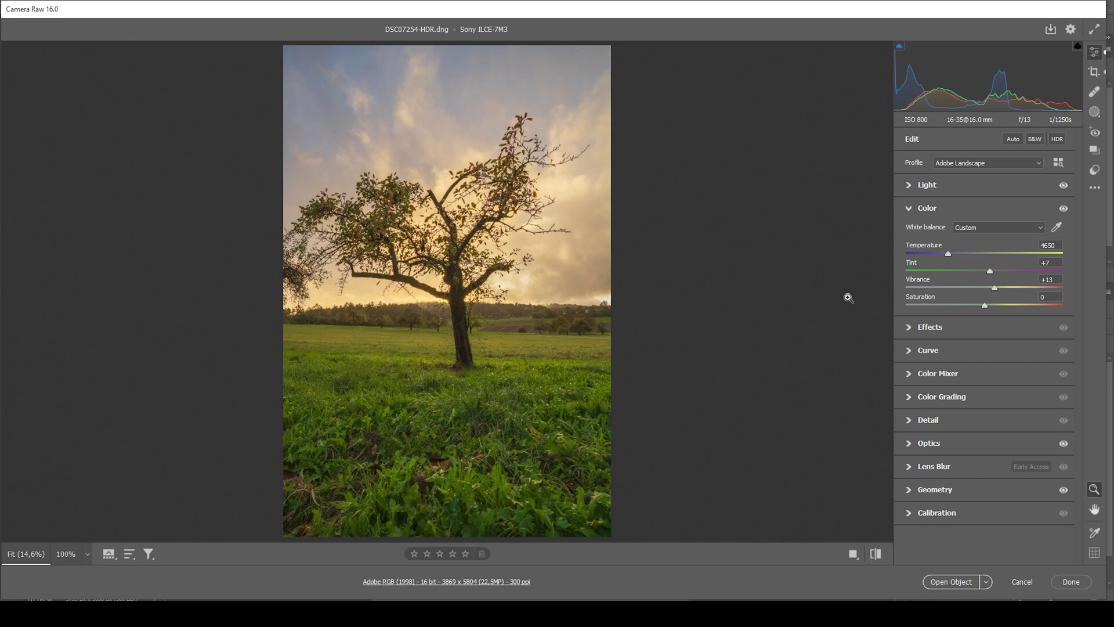
{"action": "left_click", "coordinate": [906, 209]}
Lower Clarity to -14 and Dehaze to -4 in the Effects panel
{"action": "left_click", "coordinate": [908, 231]}
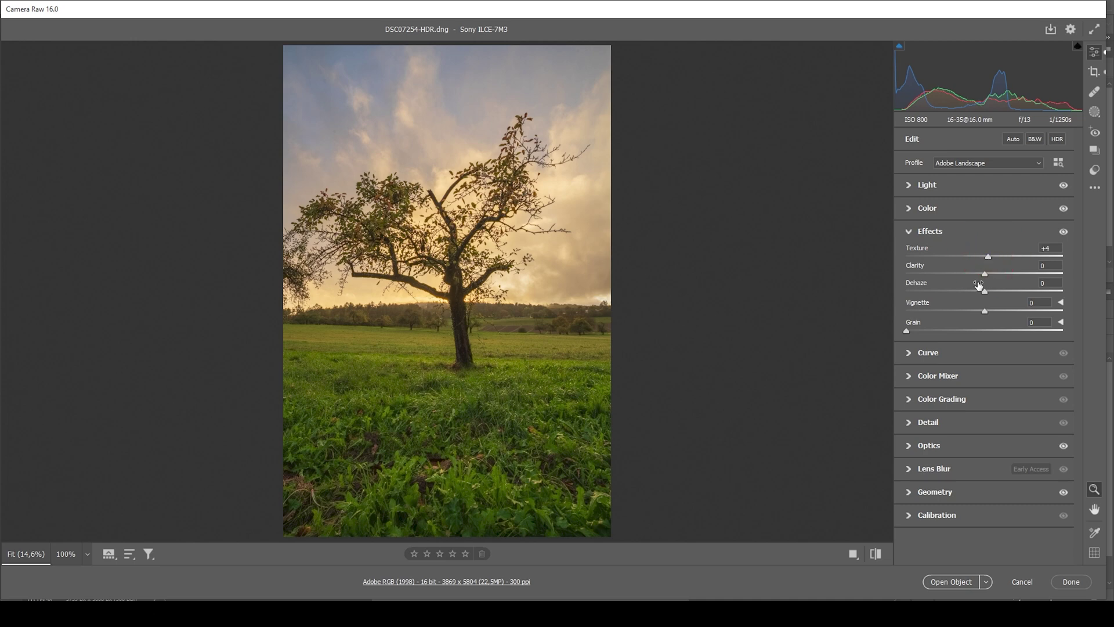
{"action": "left_click_drag", "start_coordinate": [983, 272], "coordinate": [973, 273]}
{"action": "left_click_drag", "start_coordinate": [986, 290], "coordinate": [981, 290]}
{"action": "left_click_drag", "start_coordinate": [981, 292], "coordinate": [982, 295]}
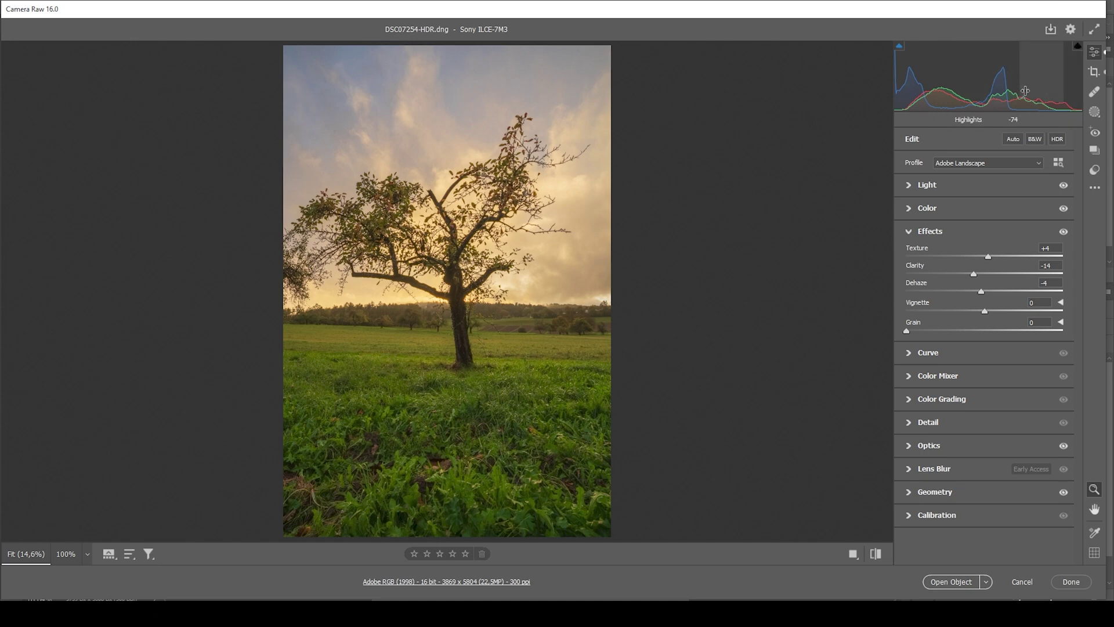
{"action": "left_click", "coordinate": [908, 230]}
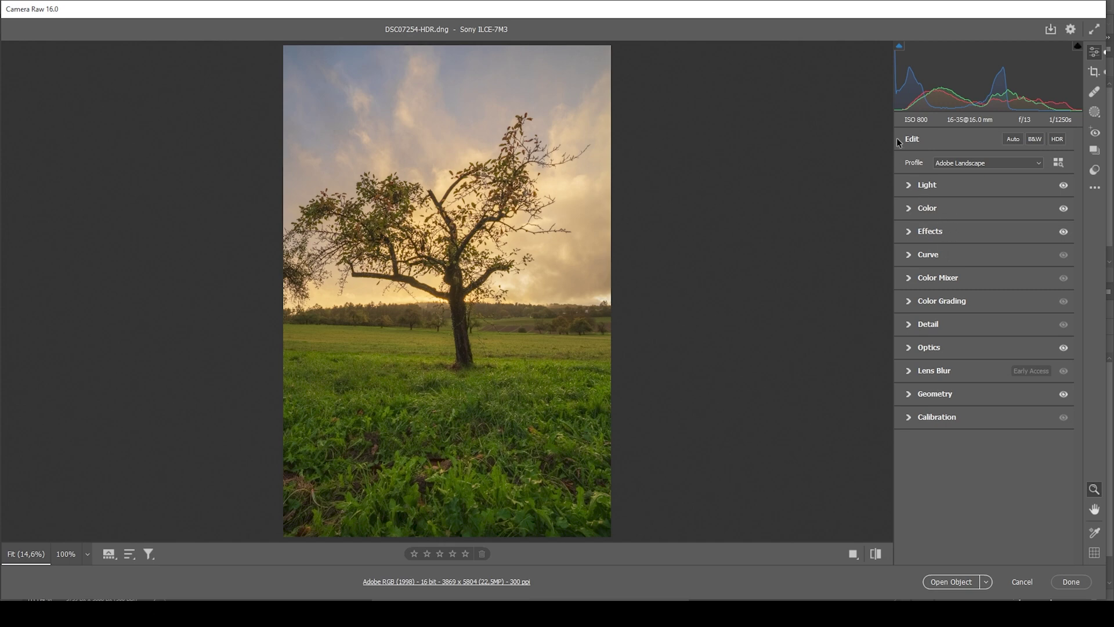
Create a linear gradient mask drawn up over the lower grassy foreground
{"action": "left_click", "coordinate": [1095, 114]}
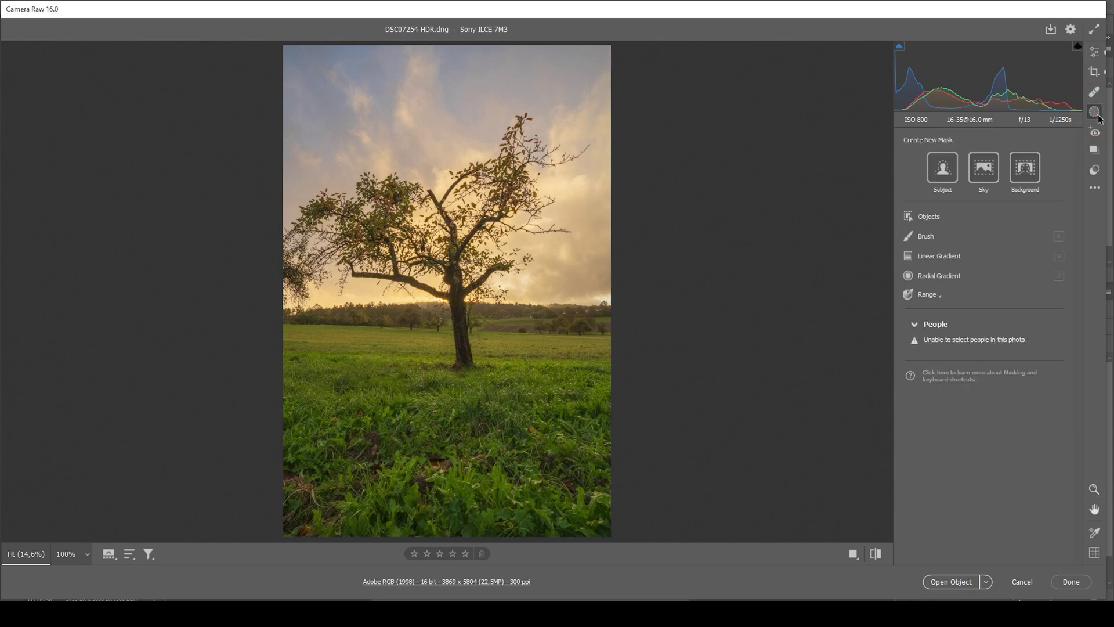
{"action": "left_click", "coordinate": [954, 259]}
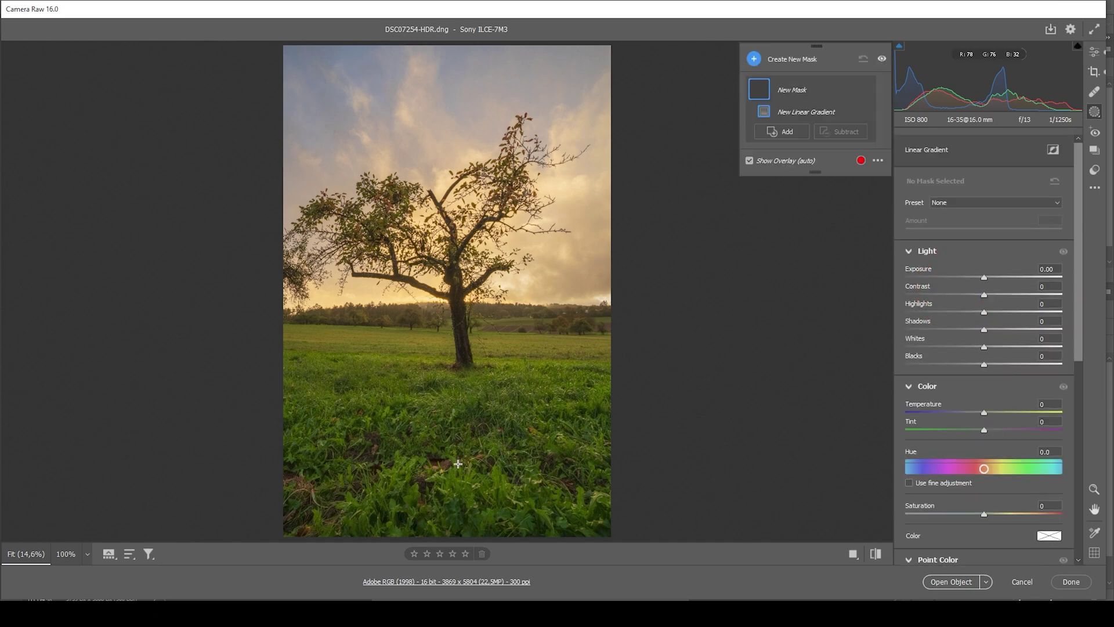
{"action": "left_click_drag", "start_coordinate": [460, 454], "coordinate": [465, 305]}
{"action": "left_click_drag", "start_coordinate": [460, 455], "coordinate": [458, 481]}
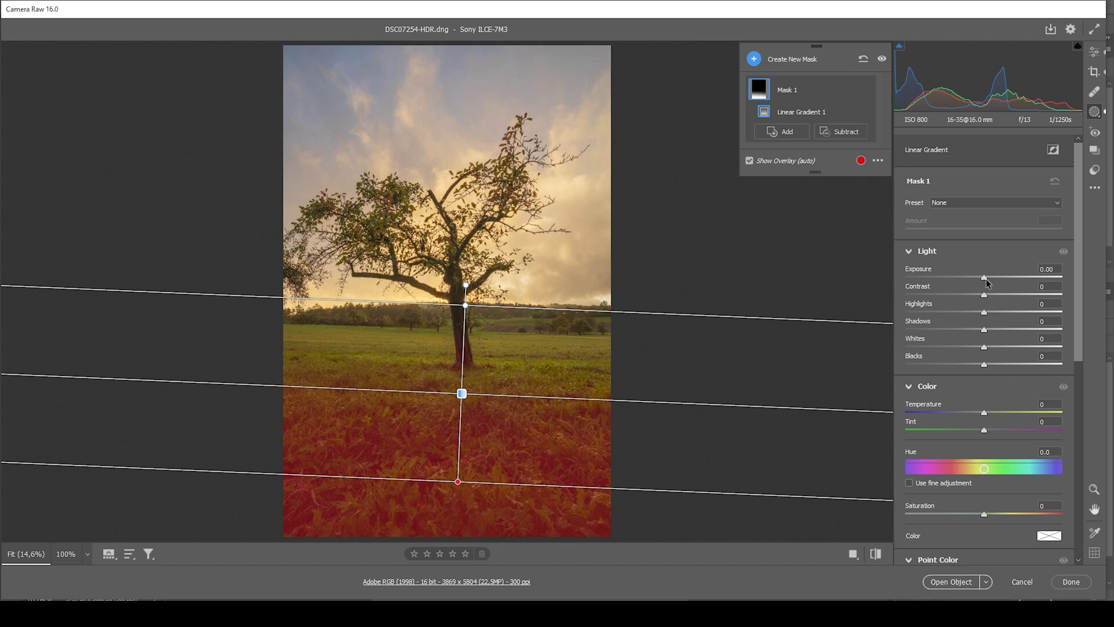
Set the foreground gradient mask to Exposure -0.85 and Clarity +24
{"action": "left_click_drag", "start_coordinate": [986, 280], "coordinate": [967, 280]}
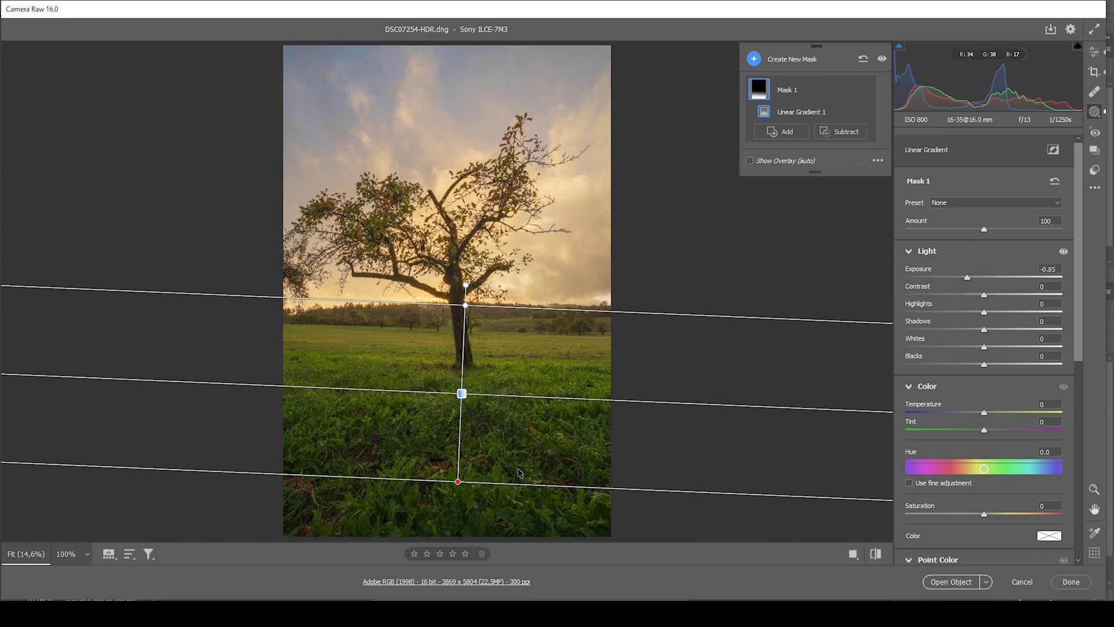
{"action": "scroll", "coordinate": [1012, 450], "scroll_direction": "down", "scroll_amount": 5}
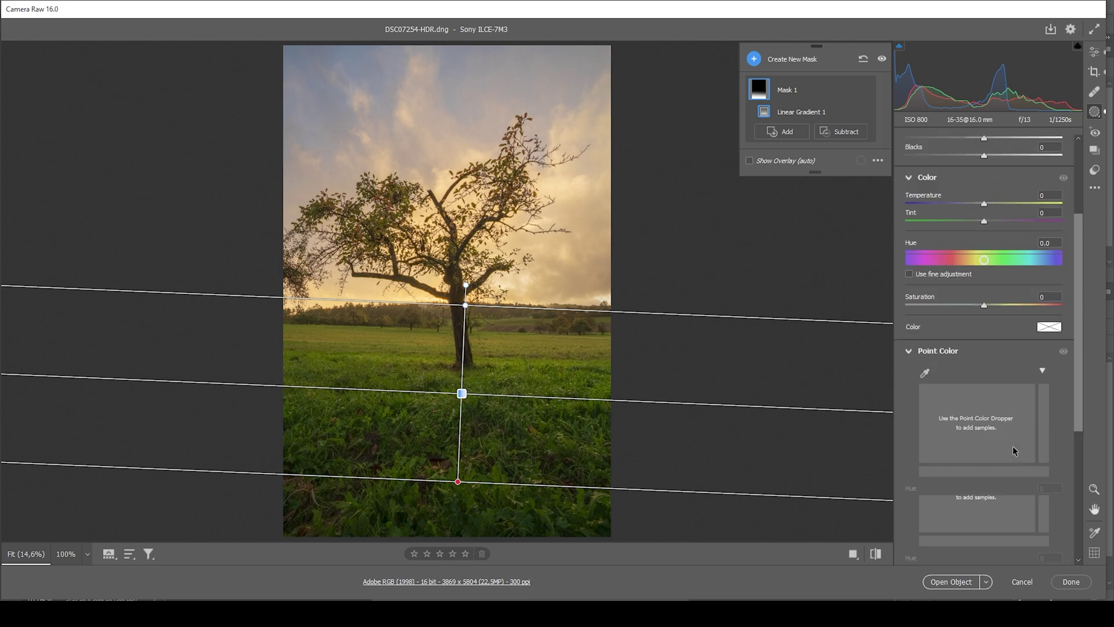
{"action": "scroll", "coordinate": [1011, 446], "scroll_direction": "down", "scroll_amount": 2}
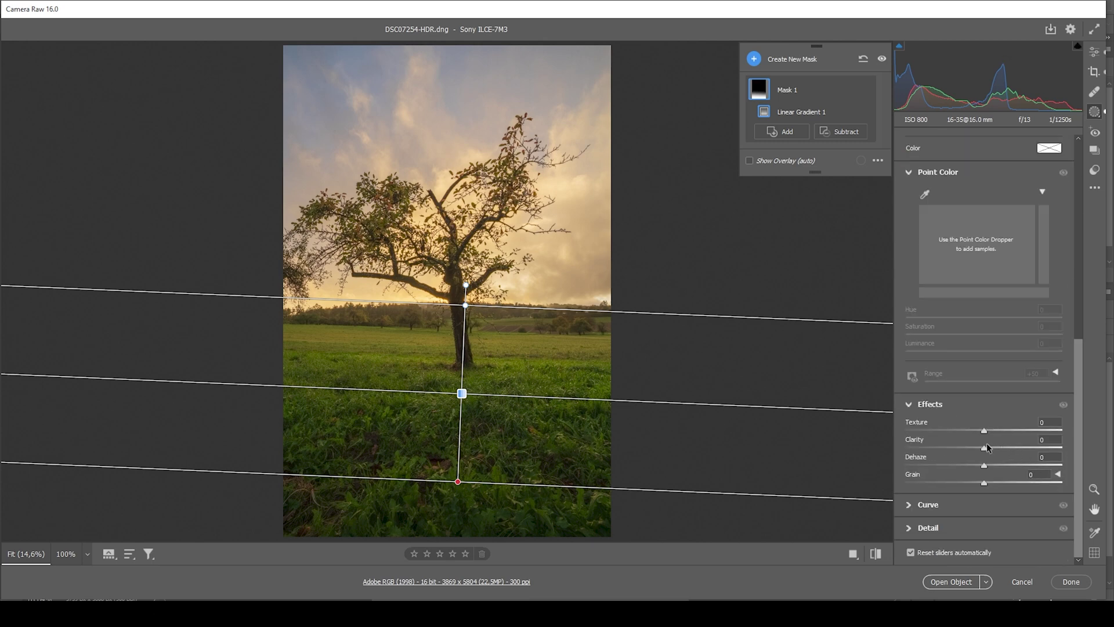
{"action": "left_click_drag", "start_coordinate": [985, 448], "coordinate": [996, 448]}
{"action": "left_click_drag", "start_coordinate": [1004, 450], "coordinate": [1005, 449]}
{"action": "left_click", "coordinate": [755, 58]}
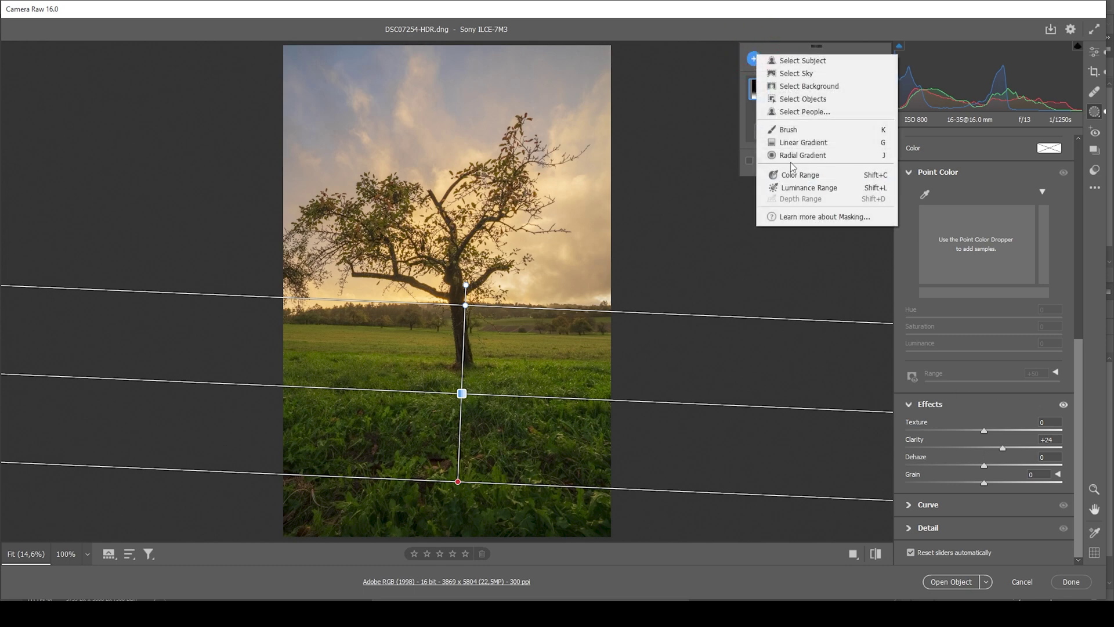
Draw a linear gradient mask over the sky with Exposure -0.10 and Contrast +24
{"action": "left_click", "coordinate": [803, 143]}
{"action": "left_click_drag", "start_coordinate": [388, 93], "coordinate": [402, 72]}
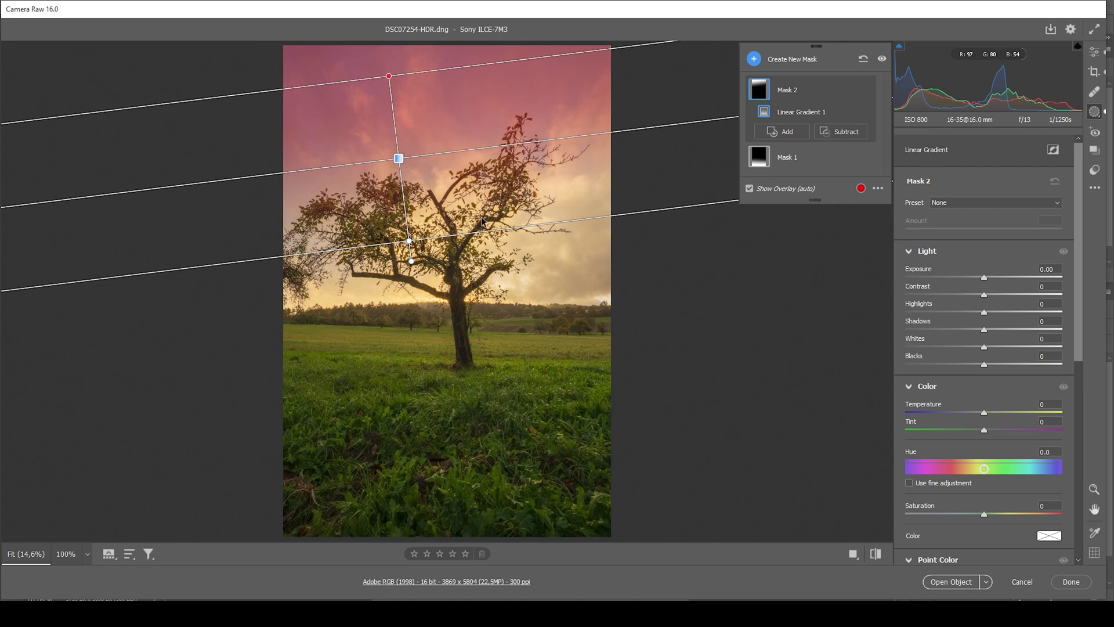
{"action": "left_click", "coordinate": [984, 279]}
{"action": "left_click_drag", "start_coordinate": [984, 279], "coordinate": [981, 279]}
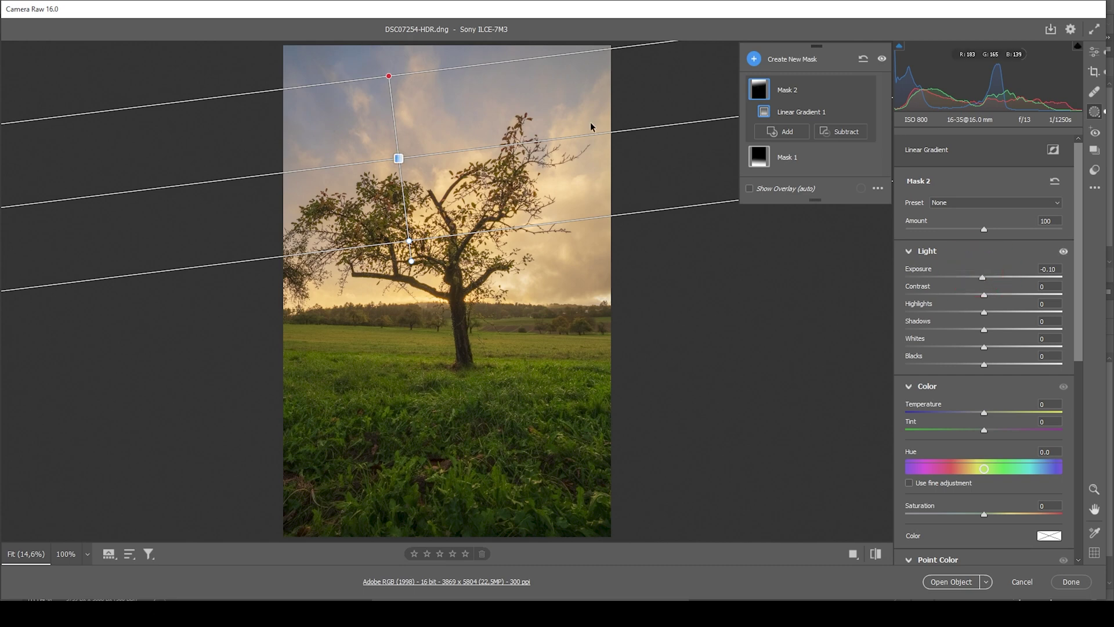
{"action": "left_click_drag", "start_coordinate": [983, 295], "coordinate": [1009, 299]}
Add a third linear gradient over the upper-left sky with raised contrast
{"action": "left_click", "coordinate": [782, 132]}
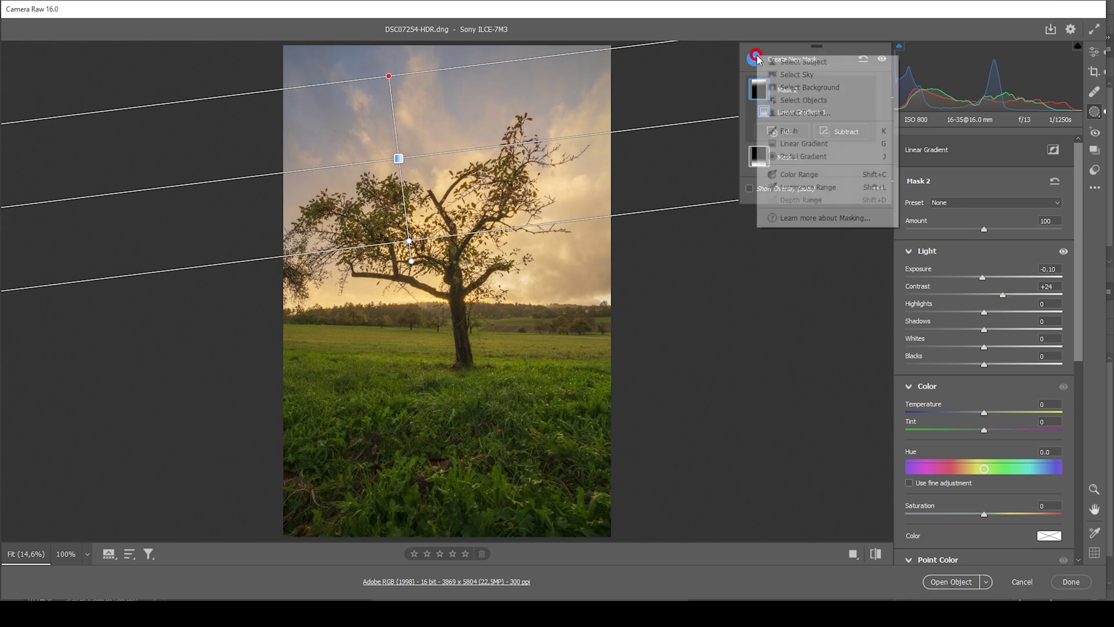
{"action": "left_click", "coordinate": [821, 150]}
{"action": "left_click_drag", "start_coordinate": [329, 61], "coordinate": [380, 204]}
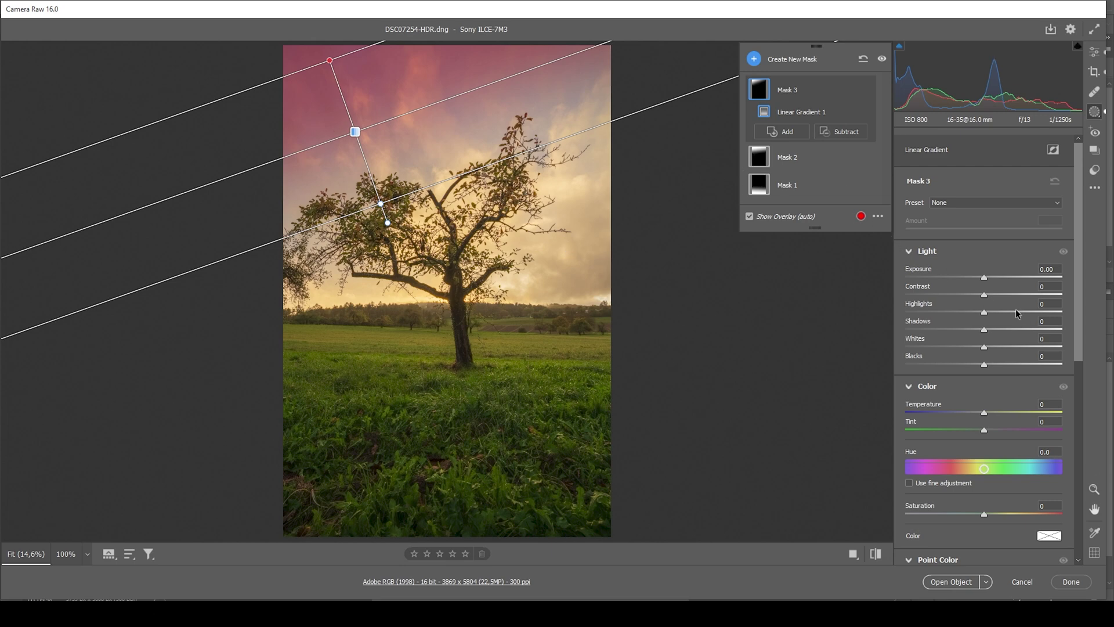
{"action": "mouse_move", "coordinate": [990, 296]}
{"action": "left_mouse_down"}
{"action": "mouse_move", "coordinate": [1022, 296]}
{"action": "mouse_move", "coordinate": [1002, 296]}
{"action": "left_mouse_up"}
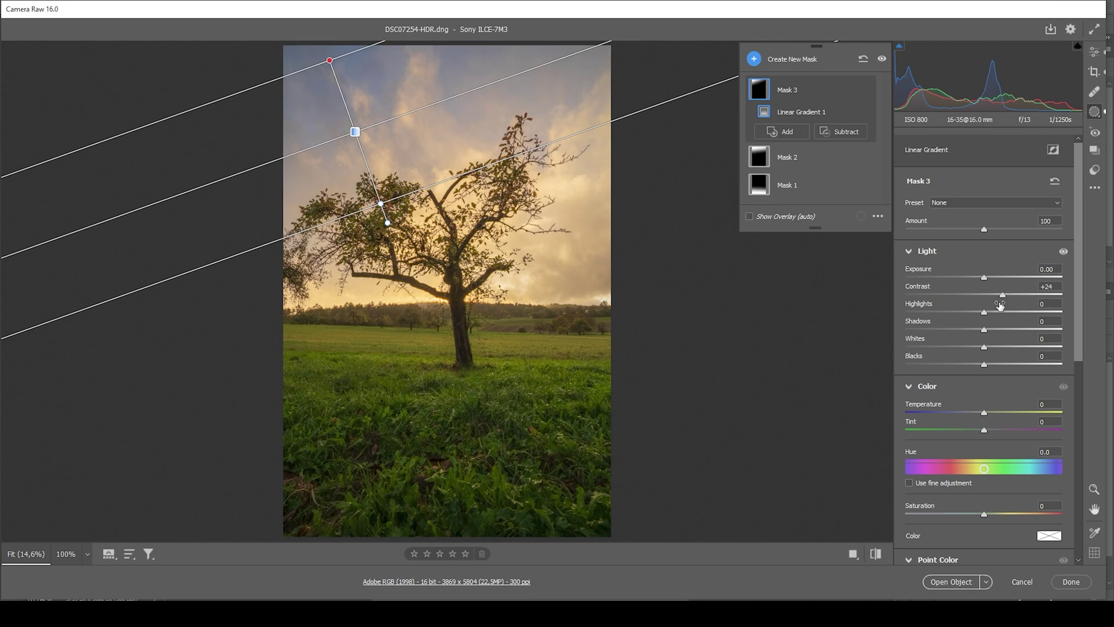
Add a fourth linear gradient from the top-left sky with Shadows -100 and Blacks -14
{"action": "left_click", "coordinate": [770, 59]}
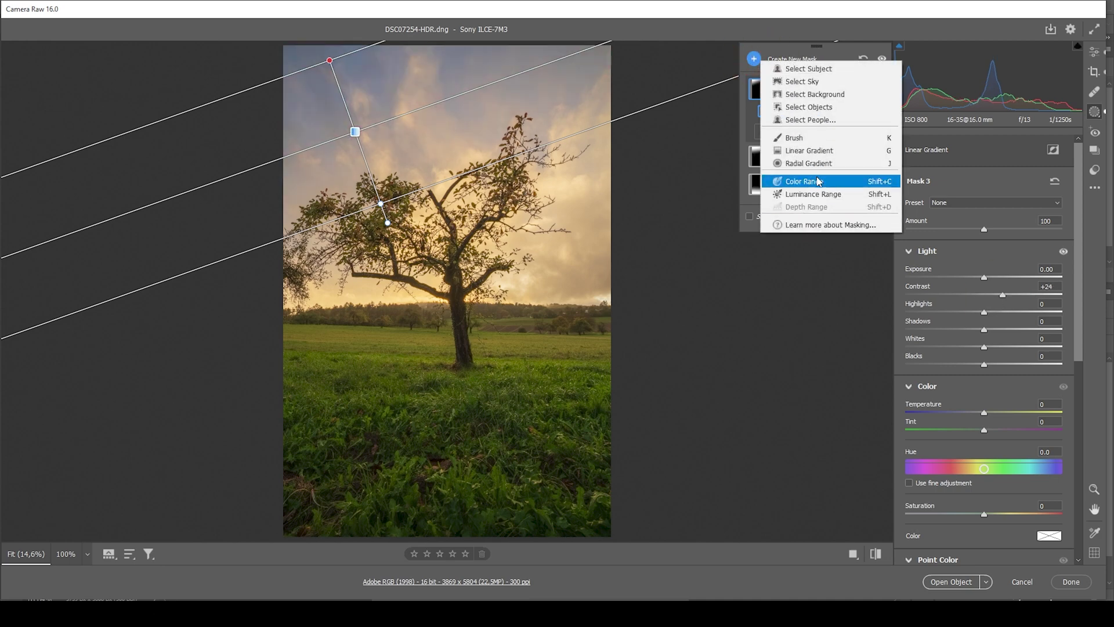
{"action": "left_click", "coordinate": [830, 150]}
{"action": "left_click_drag", "start_coordinate": [305, 51], "coordinate": [355, 206]}
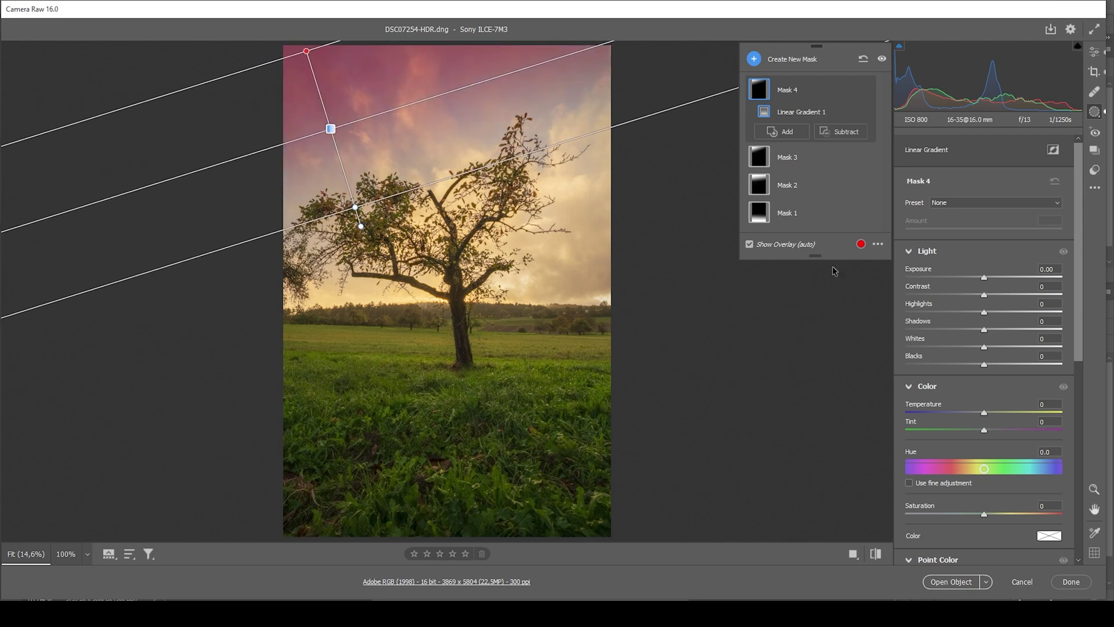
{"action": "left_click_drag", "start_coordinate": [985, 332], "coordinate": [777, 332]}
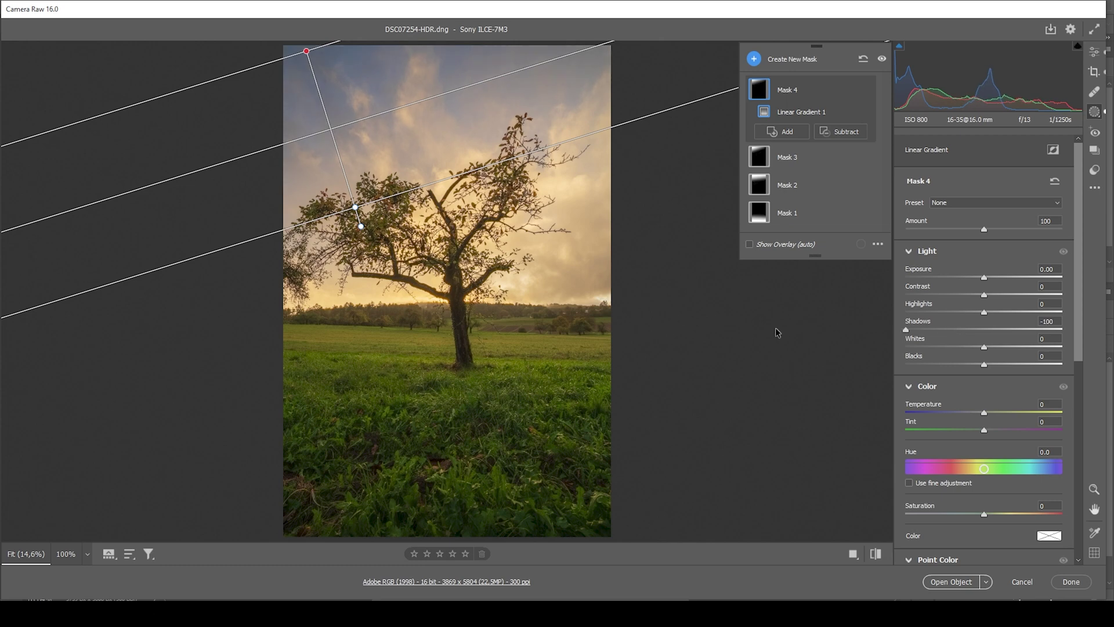
{"action": "left_click_drag", "start_coordinate": [983, 364], "coordinate": [972, 364]}
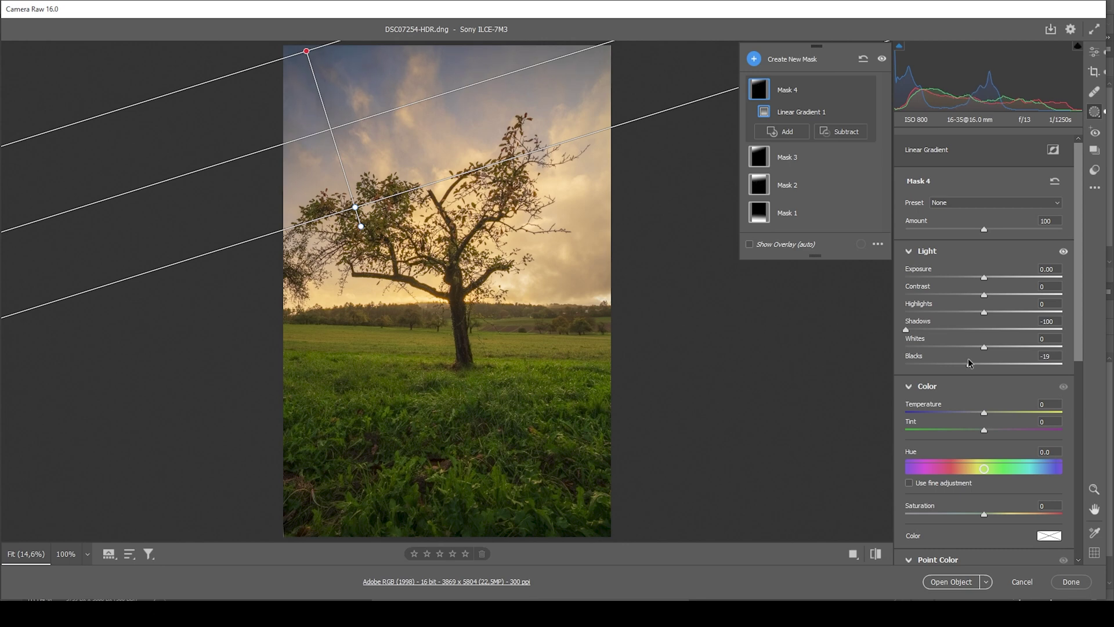
{"action": "left_click_drag", "start_coordinate": [969, 359], "coordinate": [973, 364]}
Draw a wide, slightly tilted radial gradient mask centred on the tree
{"action": "left_click", "coordinate": [753, 59]}
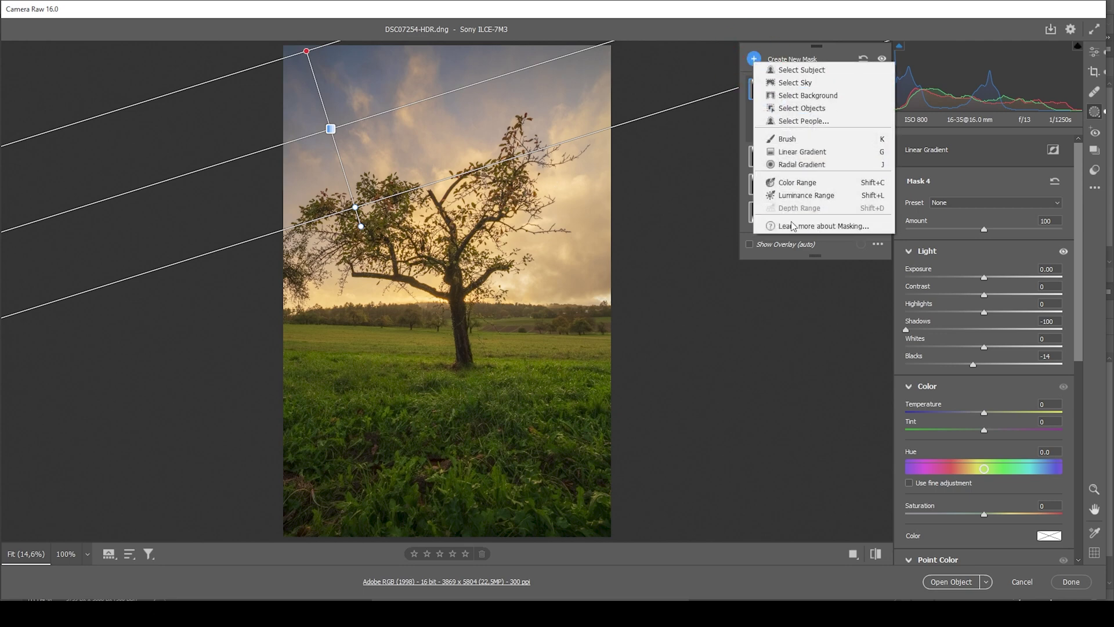
{"action": "left_click", "coordinate": [801, 164]}
{"action": "left_click_drag", "start_coordinate": [436, 300], "coordinate": [650, 400]}
{"action": "left_click_drag", "start_coordinate": [106, 301], "coordinate": [118, 314]}
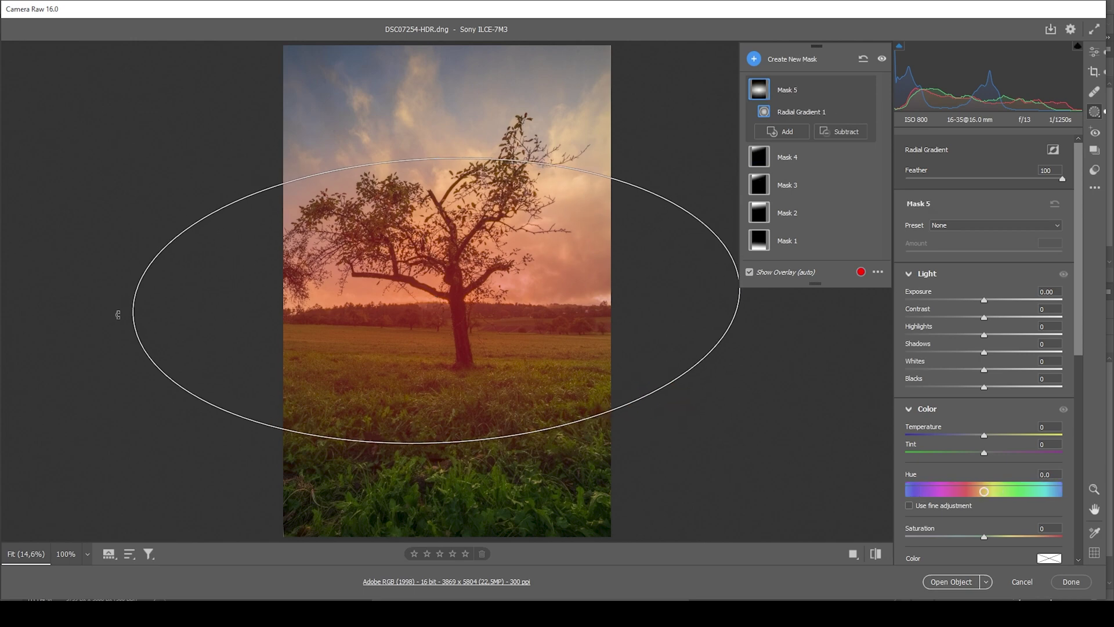
{"action": "left_click_drag", "start_coordinate": [564, 358], "coordinate": [589, 358]}
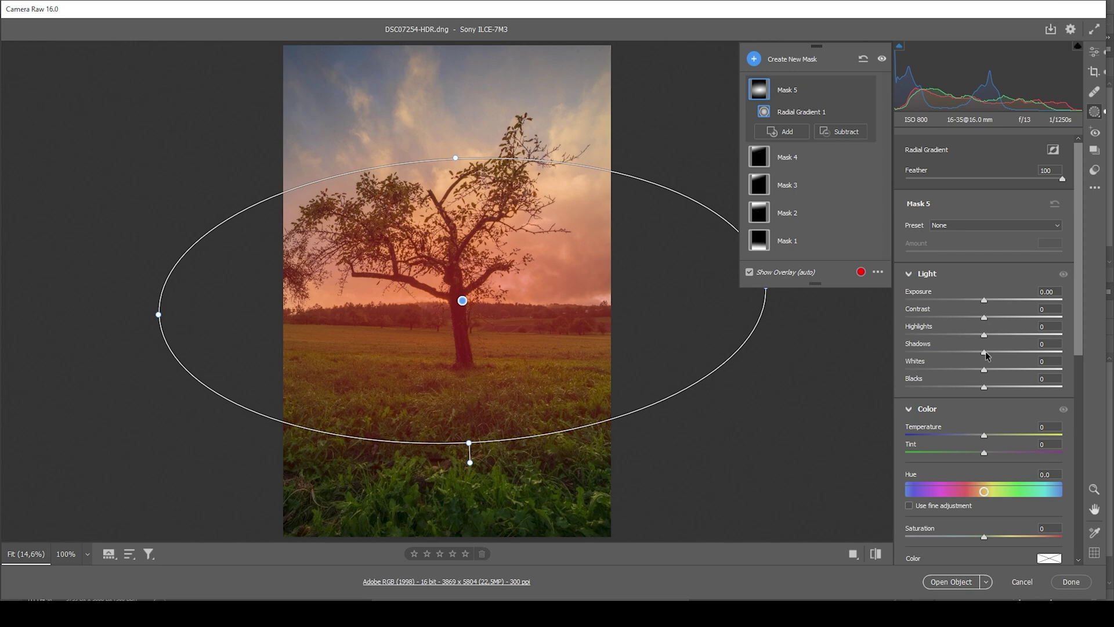
Set the radial mask to Shadows +40, Whites +35, Blacks +7 and Temperature +12
{"action": "left_click_drag", "start_coordinate": [986, 355], "coordinate": [1011, 354]}
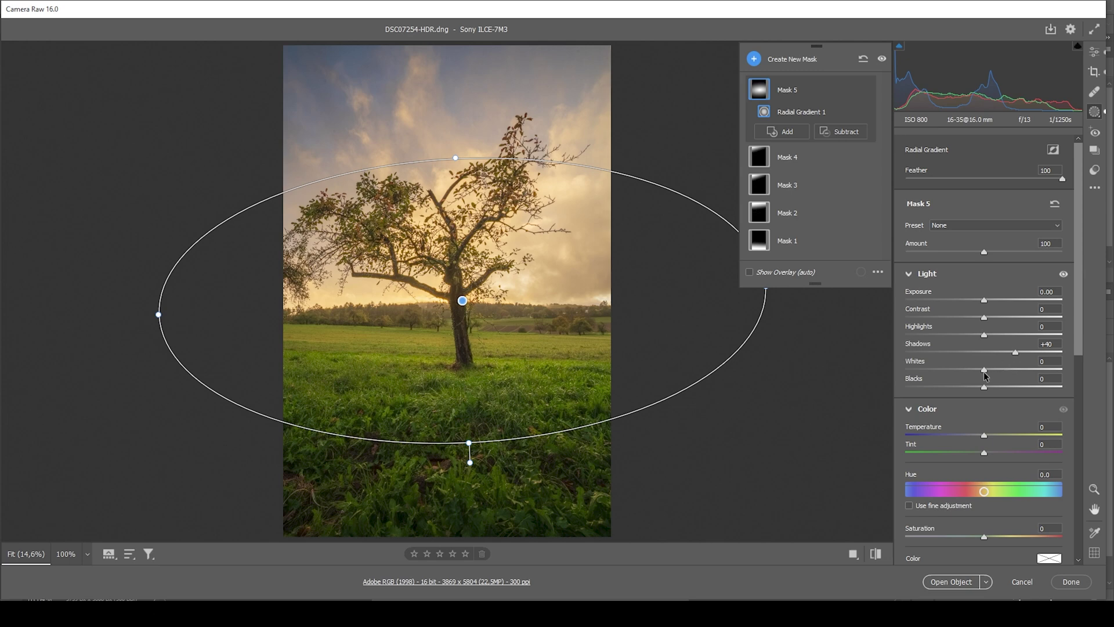
{"action": "left_click_drag", "start_coordinate": [987, 369], "coordinate": [997, 370]}
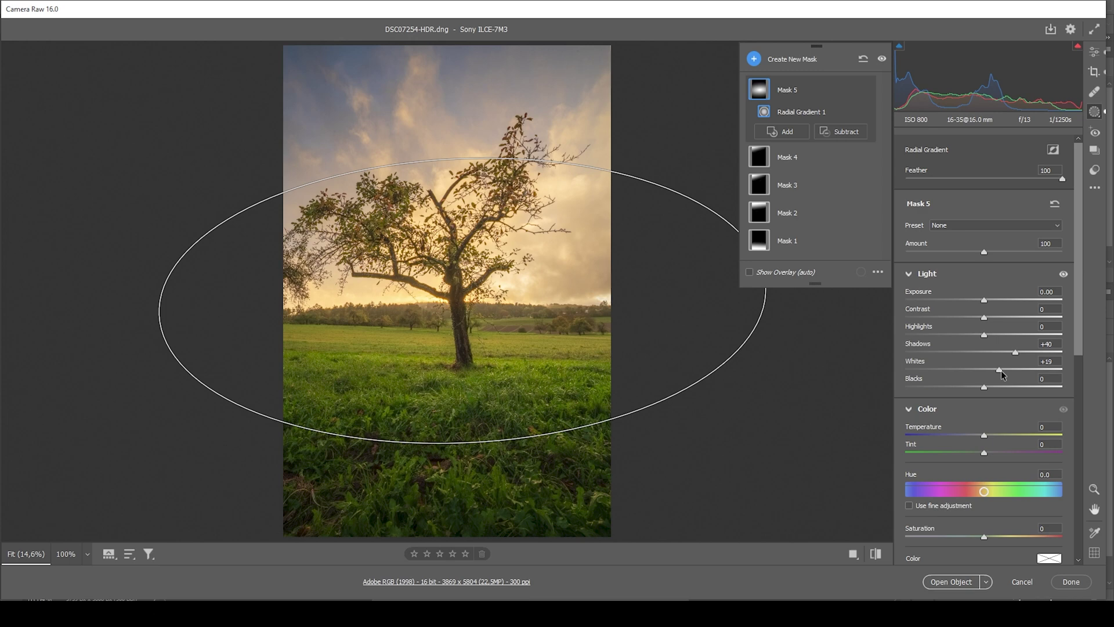
{"action": "mouse_move", "coordinate": [1001, 370]}
{"action": "left_mouse_down"}
{"action": "mouse_move", "coordinate": [1012, 370]}
{"action": "mouse_move", "coordinate": [989, 387]}
{"action": "left_mouse_up"}
{"action": "left_click_drag", "start_coordinate": [985, 439], "coordinate": [994, 439]}
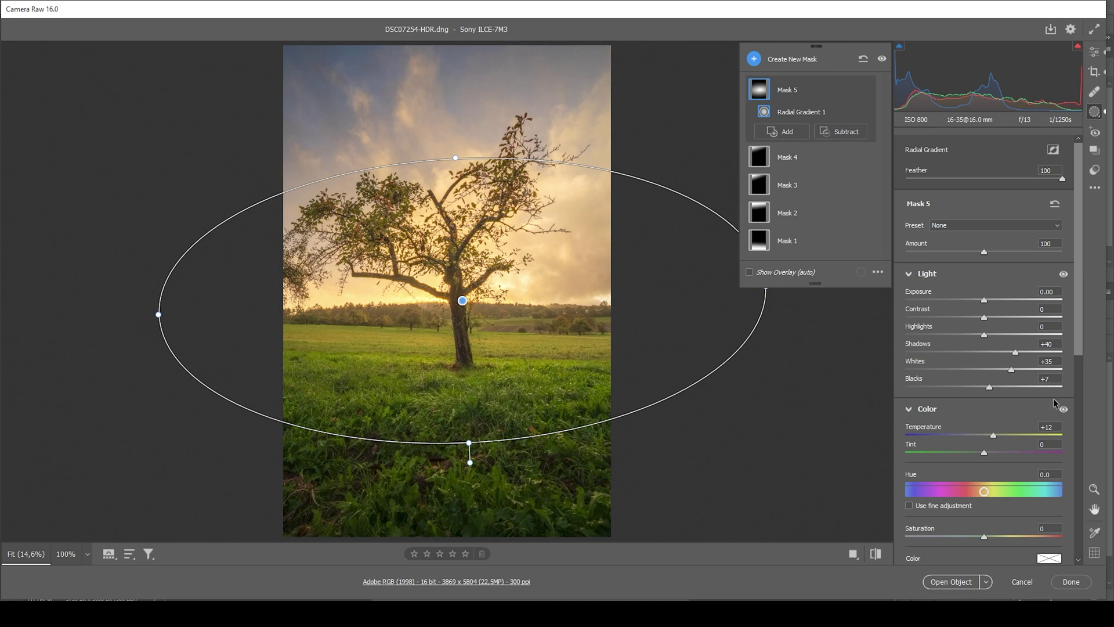
Reduce the radial mask's Clarity to -4 and Dehaze to -7
{"action": "scroll", "coordinate": [969, 406], "scroll_direction": "down", "scroll_amount": 7}
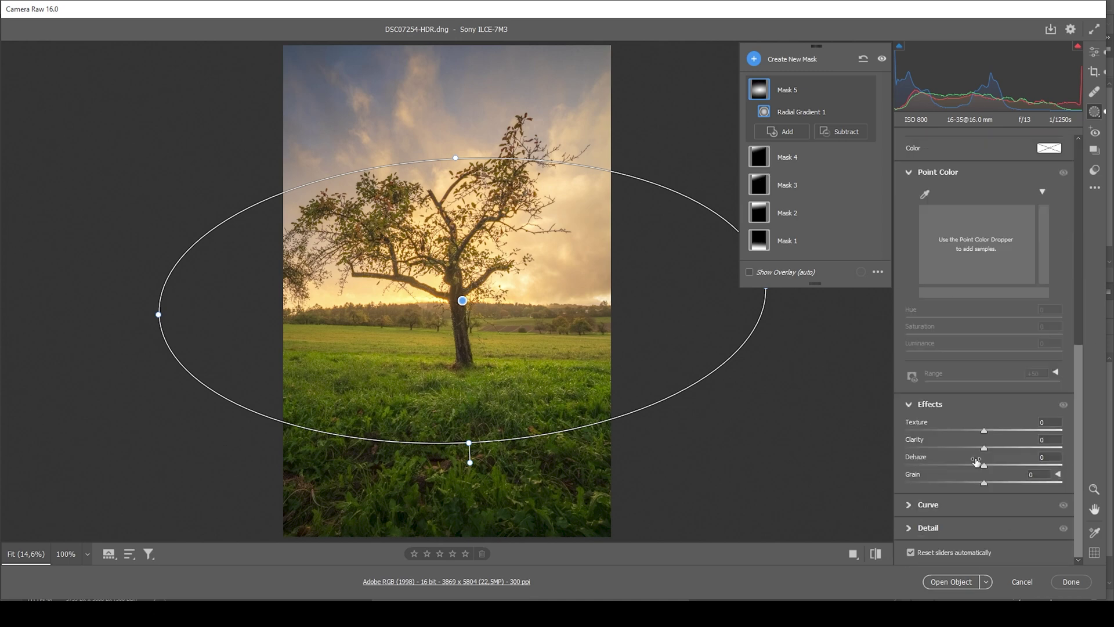
{"action": "left_click_drag", "start_coordinate": [984, 448], "coordinate": [982, 449]}
{"action": "left_click_drag", "start_coordinate": [980, 450], "coordinate": [981, 468]}
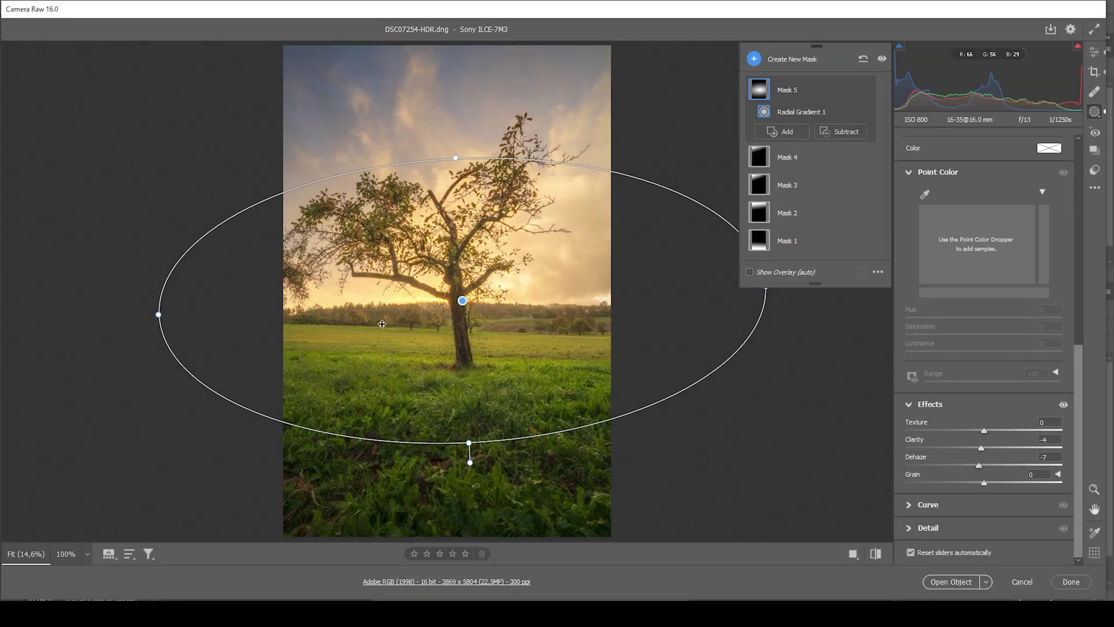
{"action": "left_click", "coordinate": [754, 58]}
{"action": "left_click", "coordinate": [753, 59]}
Add a small radial gradient mask at the trunk base on the horizon
{"action": "left_click", "coordinate": [752, 59]}
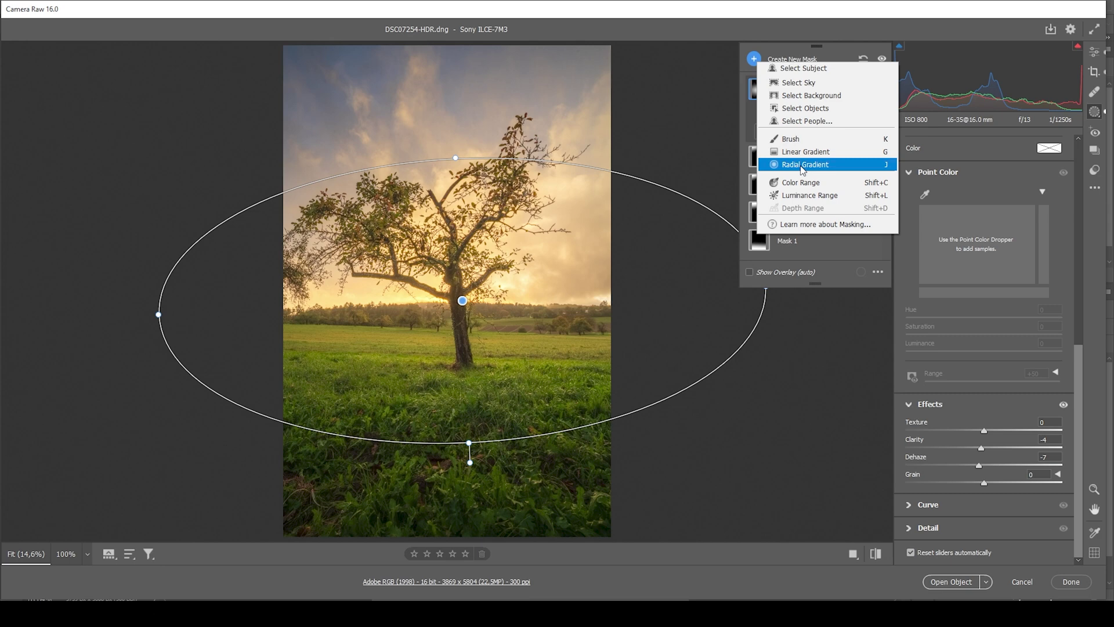
{"action": "left_click", "coordinate": [424, 319]}
{"action": "key", "text": "shift+j"}
{"action": "mouse_move", "coordinate": [422, 302]}
{"action": "left_mouse_down"}
{"action": "mouse_move", "coordinate": [465, 323]}
{"action": "mouse_move", "coordinate": [427, 300]}
{"action": "left_mouse_up"}
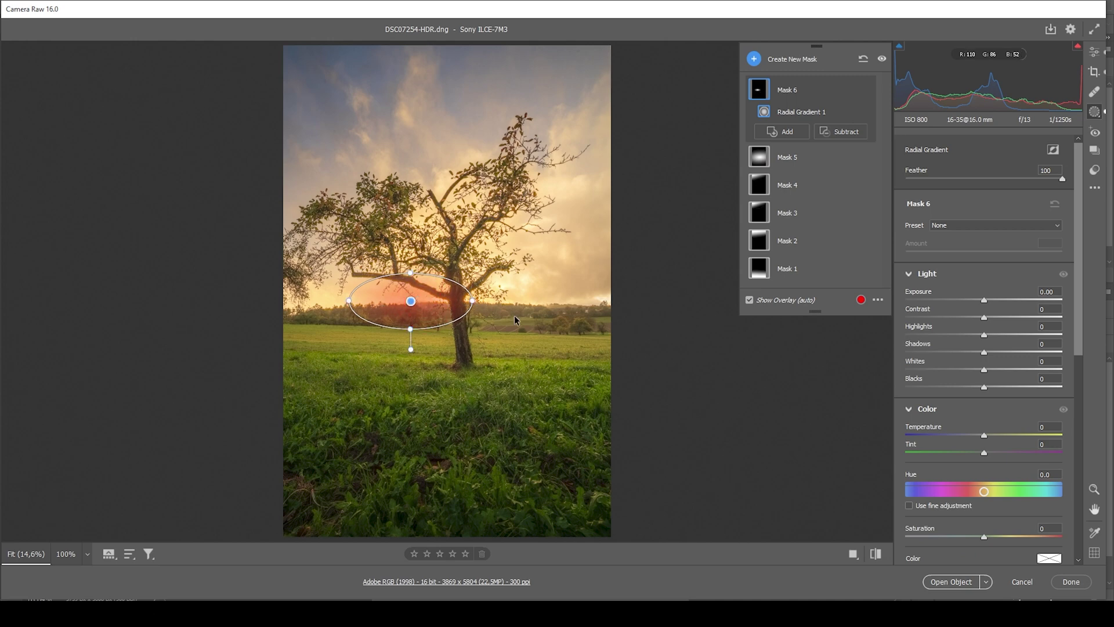
Set the small radial mask to Blacks +24, Saturation +19 and Dehaze -12
{"action": "left_click_drag", "start_coordinate": [987, 388], "coordinate": [996, 387]}
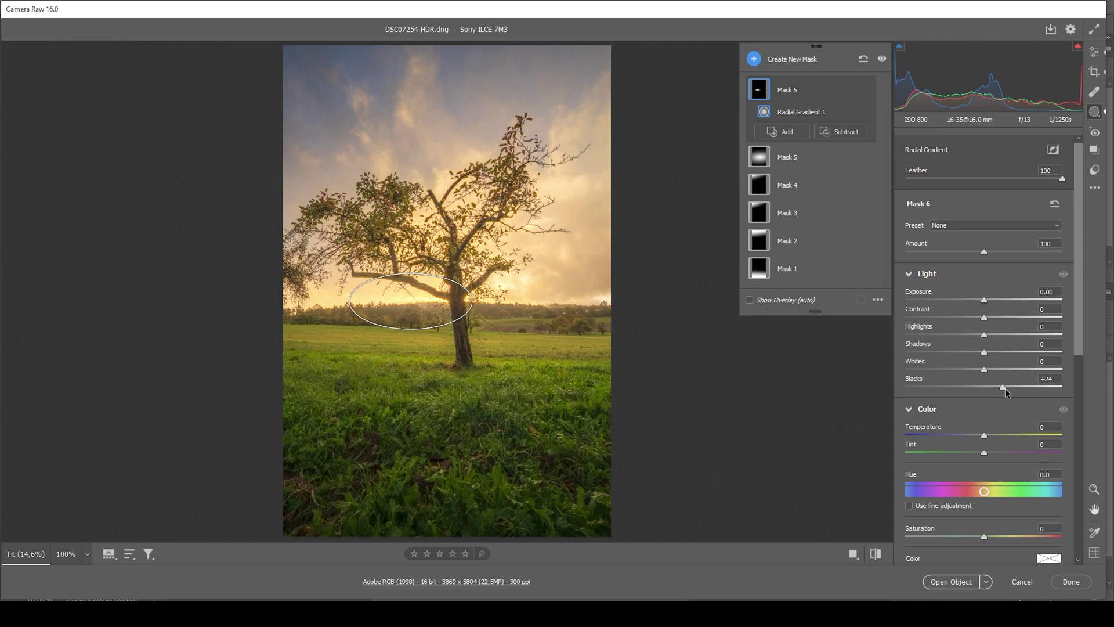
{"action": "left_click_drag", "start_coordinate": [1005, 388], "coordinate": [1005, 388]}
{"action": "left_click_drag", "start_coordinate": [984, 535], "coordinate": [989, 535]}
{"action": "left_click_drag", "start_coordinate": [989, 536], "coordinate": [992, 534]}
{"action": "left_click_drag", "start_coordinate": [998, 533], "coordinate": [1000, 531]}
{"action": "scroll", "coordinate": [1007, 412], "scroll_direction": "down", "scroll_amount": 5}
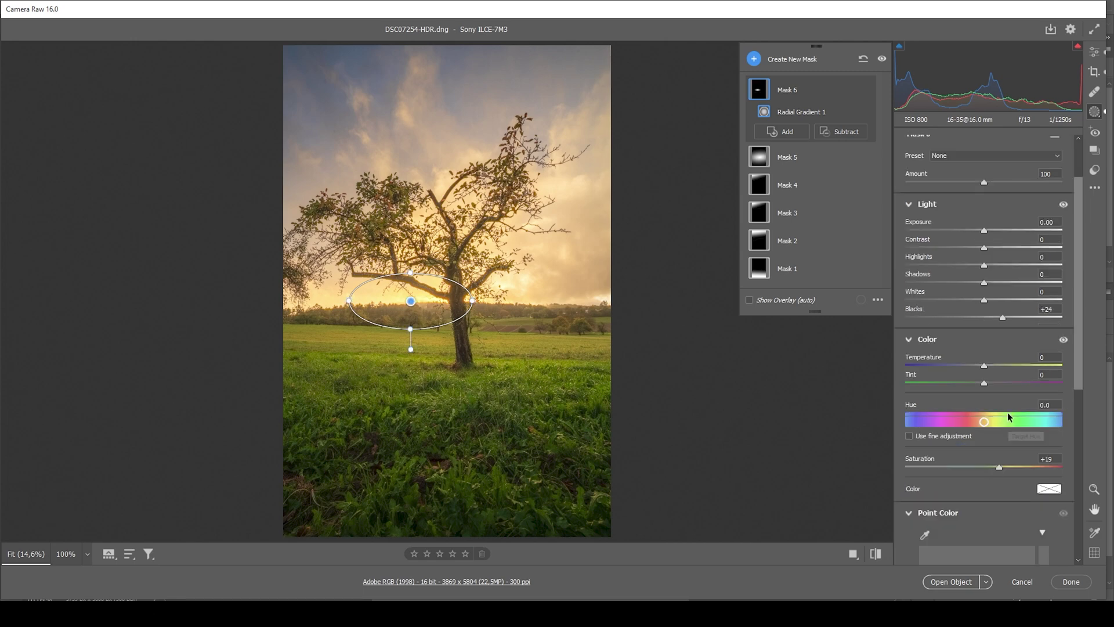
{"action": "scroll", "coordinate": [1015, 436], "scroll_direction": "down", "scroll_amount": 3}
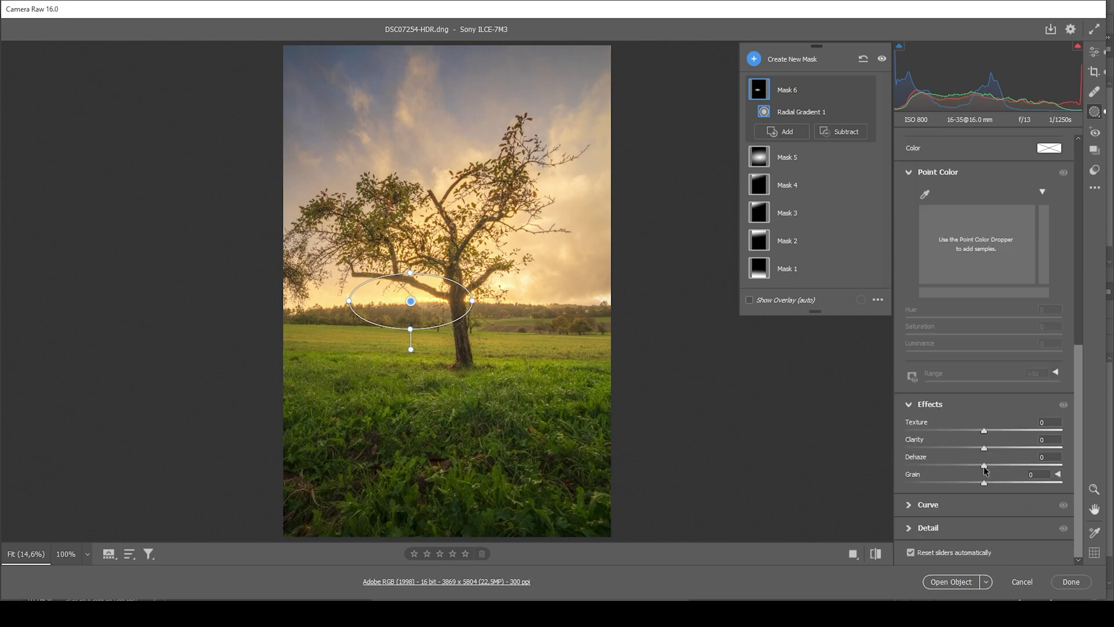
{"action": "left_click_drag", "start_coordinate": [983, 464], "coordinate": [983, 464]}
{"action": "left_click_drag", "start_coordinate": [977, 465], "coordinate": [977, 466]}
Create a colour range mask sampled from the grass with Refine set to 9
{"action": "left_click", "coordinate": [754, 59]}
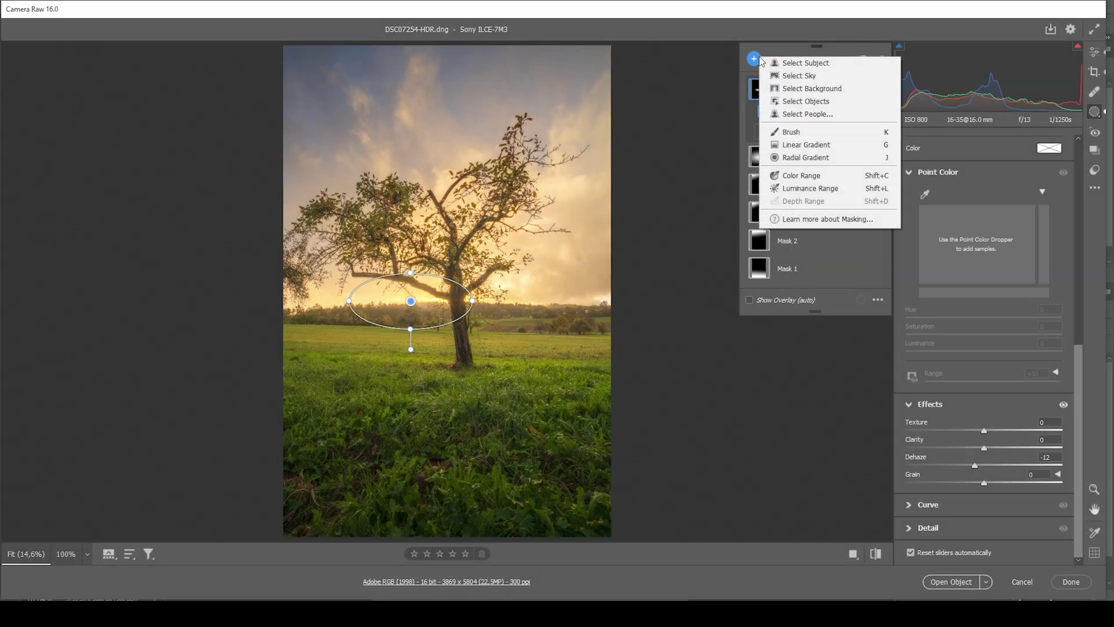
{"action": "left_click", "coordinate": [801, 175]}
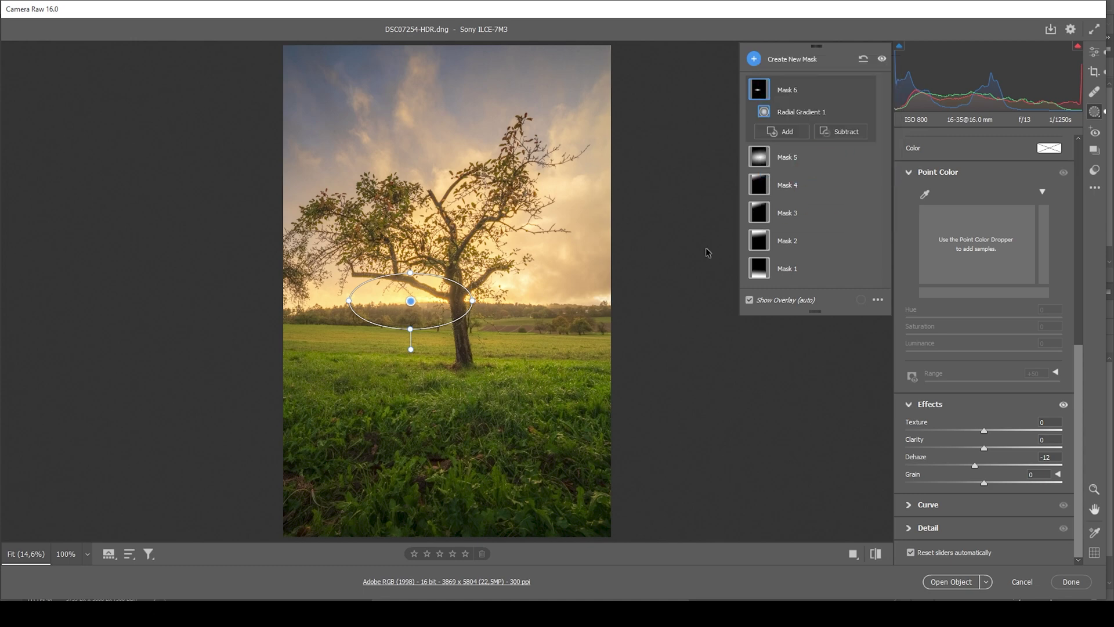
{"action": "left_click", "coordinate": [511, 342]}
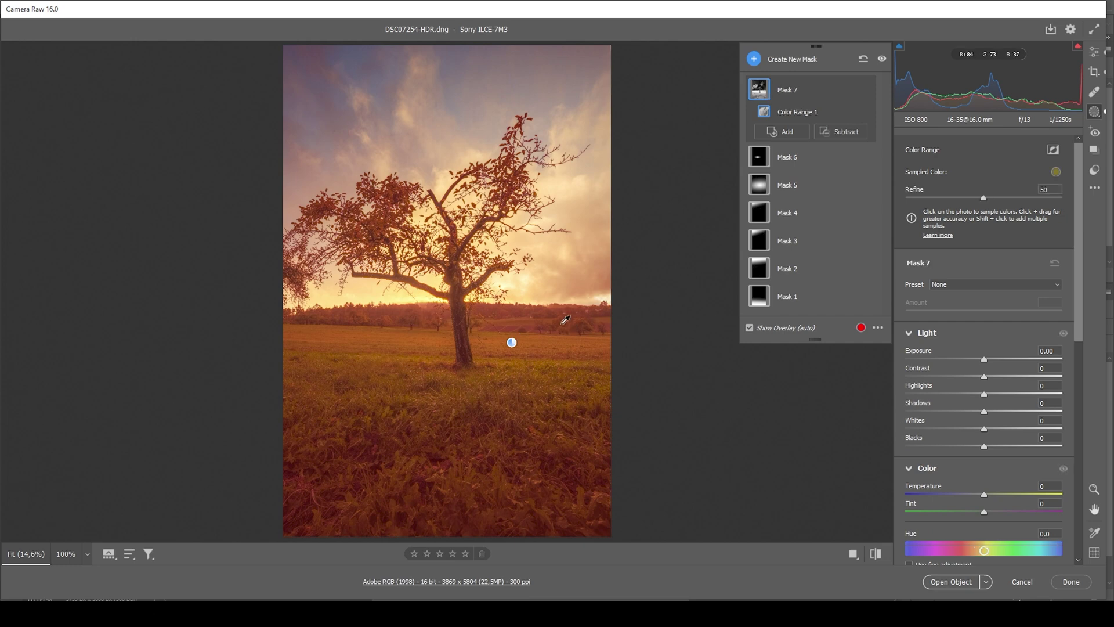
{"action": "mouse_move", "coordinate": [854, 235]}
{"action": "left_click_drag", "start_coordinate": [981, 196], "coordinate": [906, 200]}
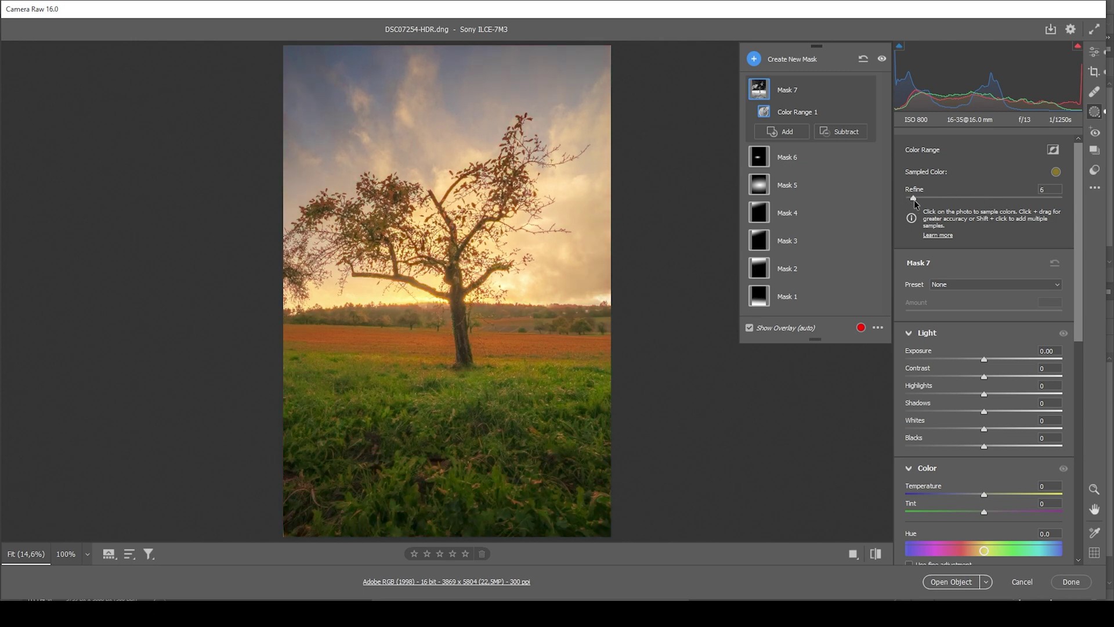
{"action": "left_click_drag", "start_coordinate": [914, 200], "coordinate": [919, 200]}
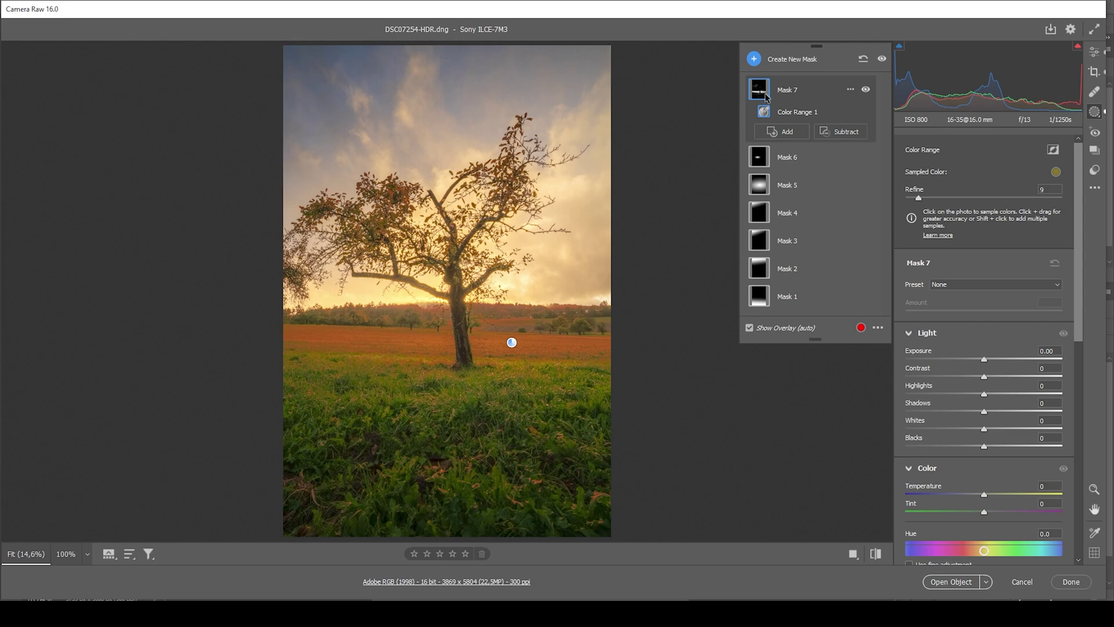
Subtract two linear gradients, trimming the horizon and near foreground from the grass mask
{"action": "left_click", "coordinate": [844, 133]}
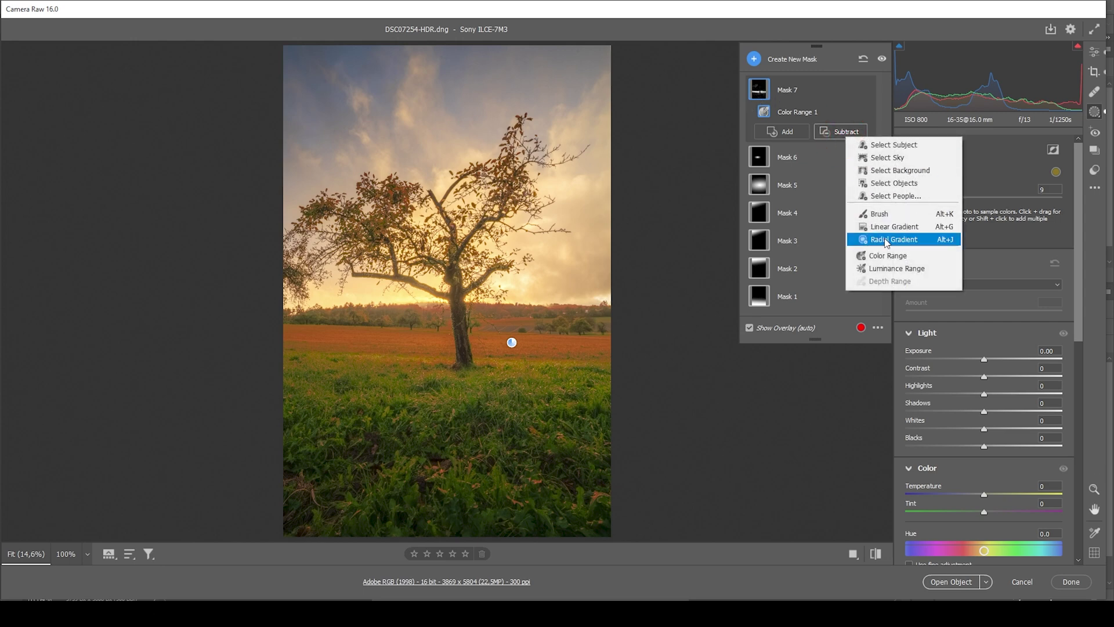
{"action": "left_click", "coordinate": [900, 226]}
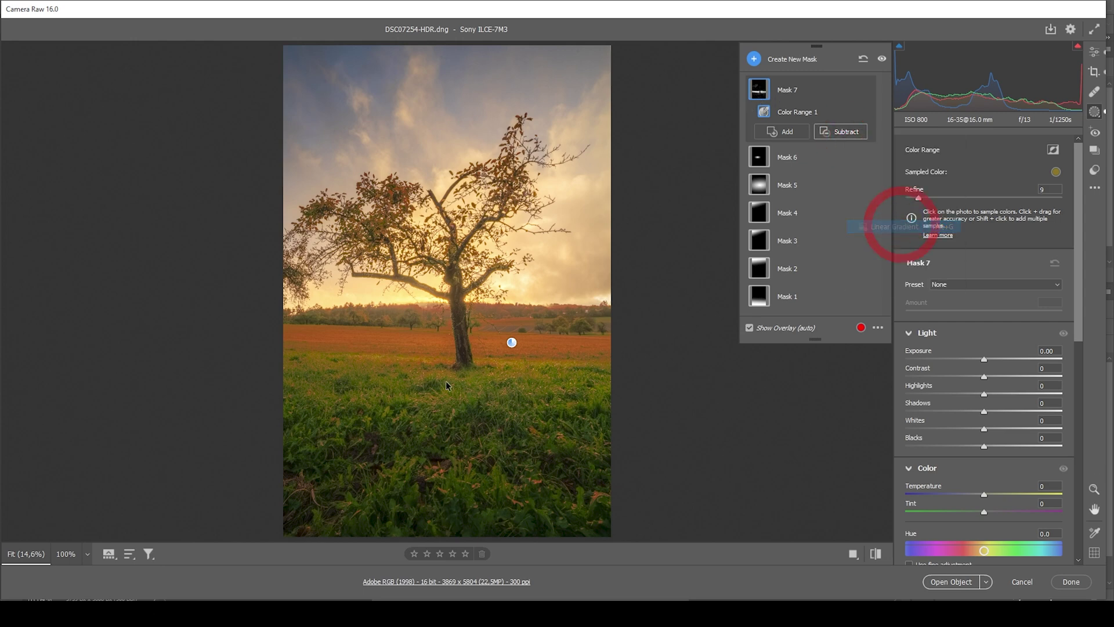
{"action": "left_click_drag", "start_coordinate": [481, 316], "coordinate": [478, 346]}
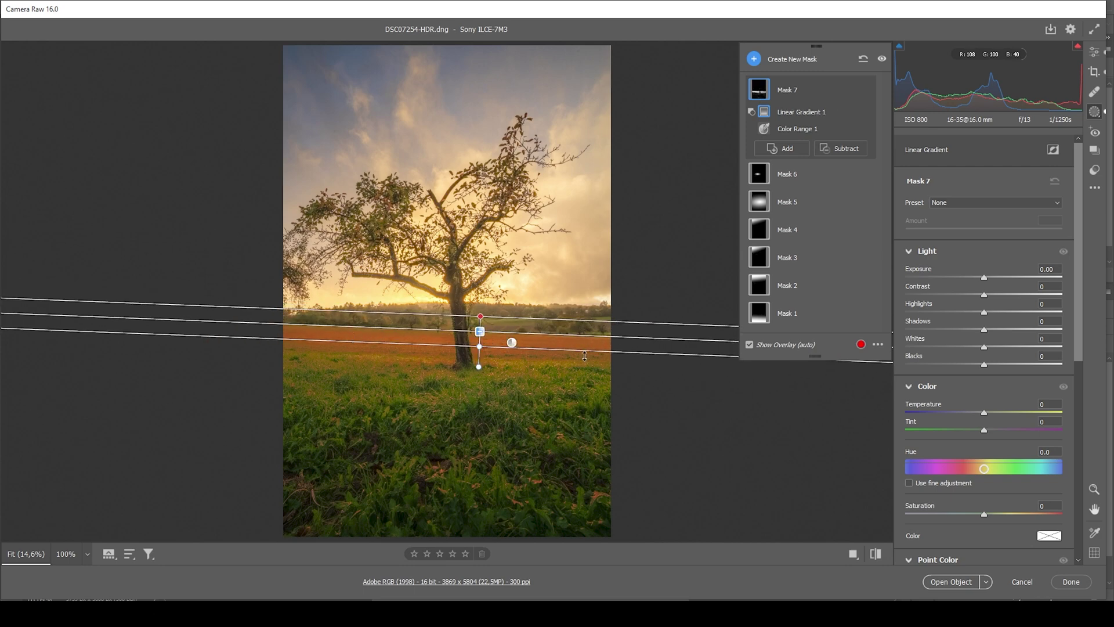
{"action": "left_click", "coordinate": [841, 149]}
{"action": "left_click", "coordinate": [886, 241]}
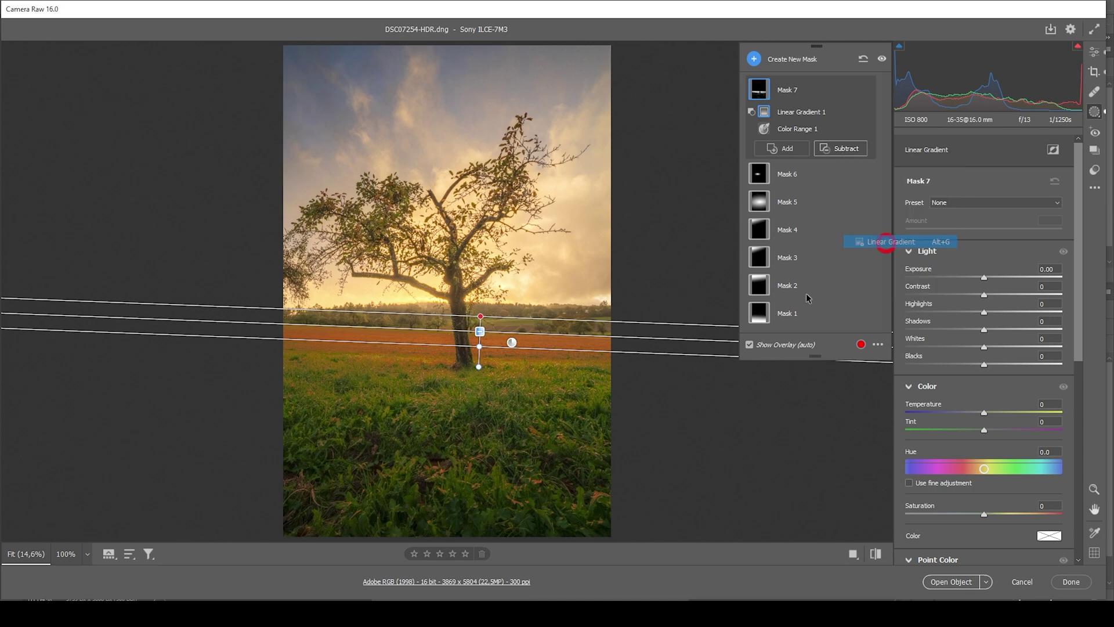
{"action": "left_click_drag", "start_coordinate": [458, 397], "coordinate": [461, 326]}
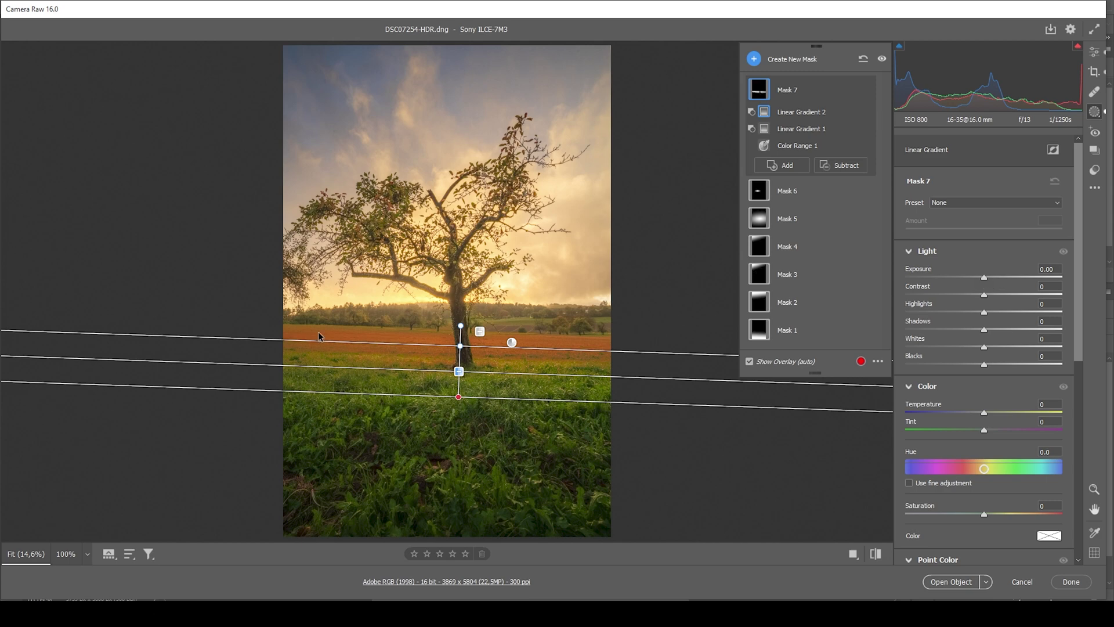
Raise the field mask's Exposure to +0.40 and toggle mask effects off and on
{"action": "left_click_drag", "start_coordinate": [984, 278], "coordinate": [993, 282]}
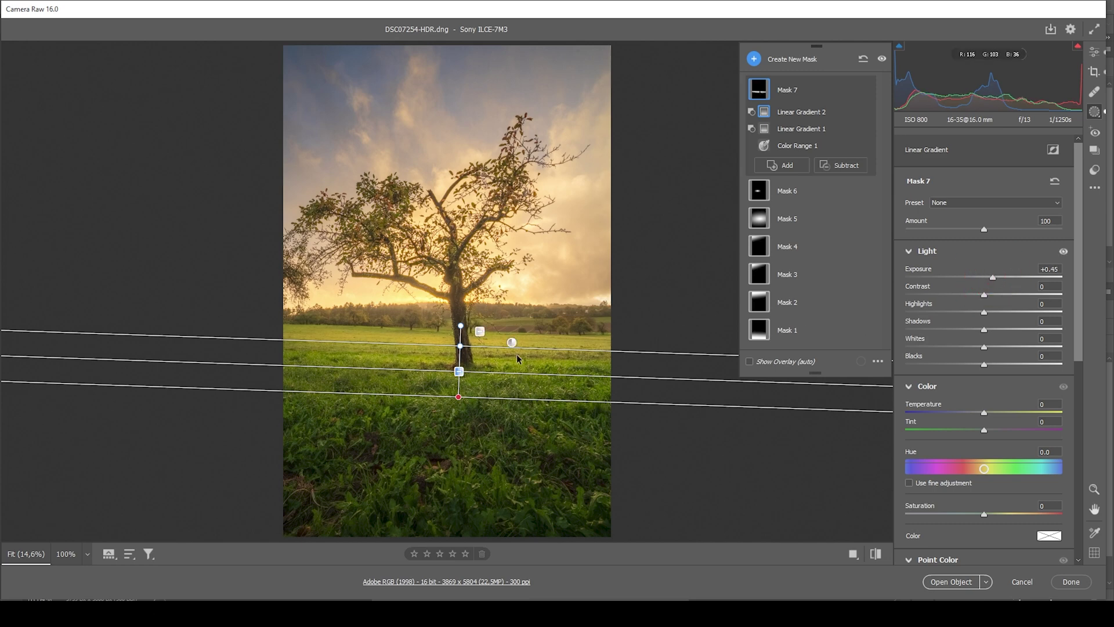
{"action": "left_click", "coordinate": [990, 281]}
{"action": "left_click", "coordinate": [882, 59]}
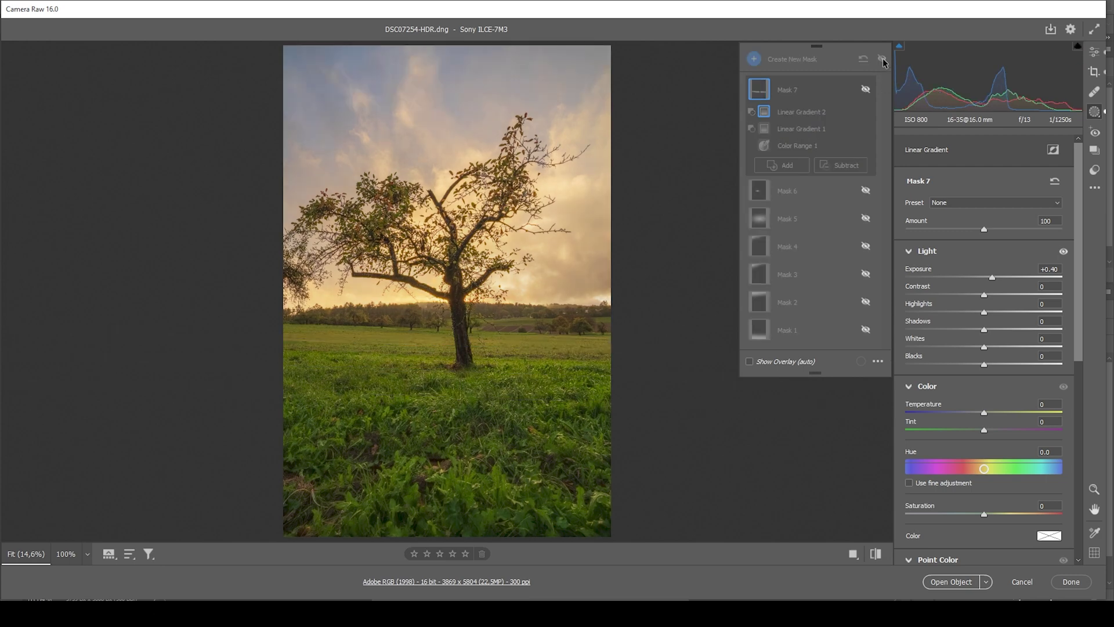
{"action": "left_click", "coordinate": [883, 58]}
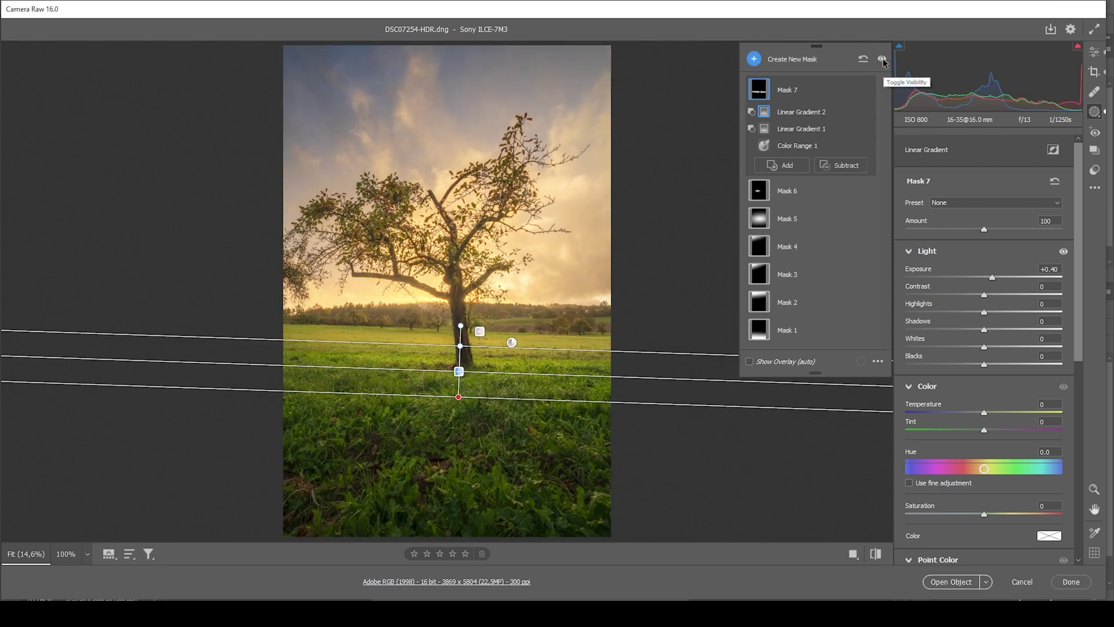
{"action": "mouse_move", "coordinate": [860, 90]}
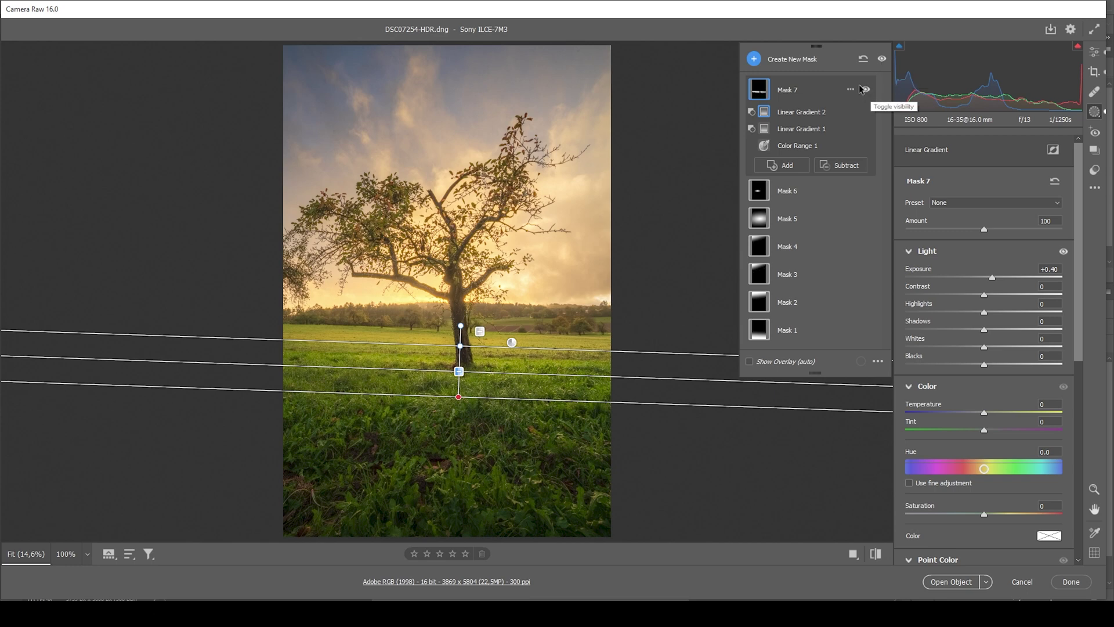
In HSL Saturation, set Greens to -45, Yellows about -10, Oranges +14 and Purples +1
{"action": "left_click", "coordinate": [1094, 53]}
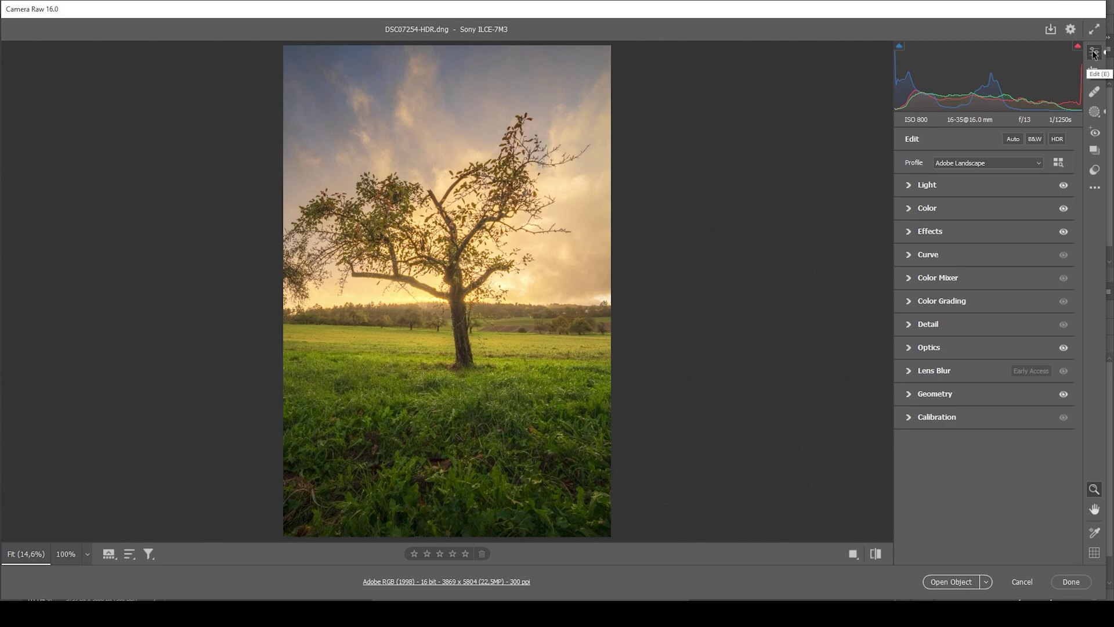
{"action": "left_click", "coordinate": [916, 279]}
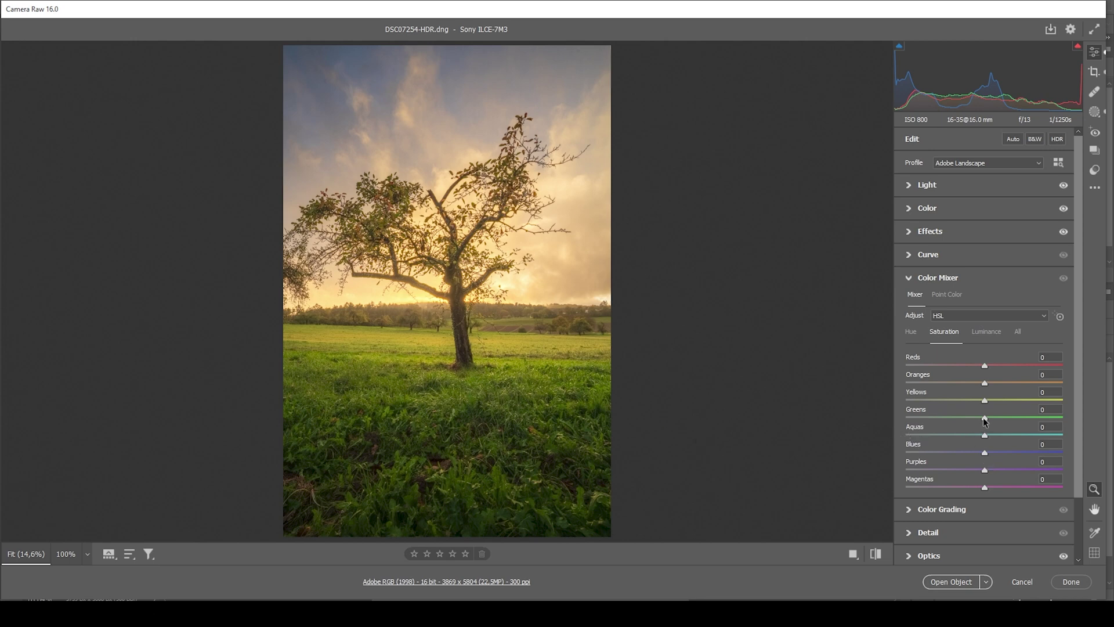
{"action": "mouse_move", "coordinate": [984, 417]}
{"action": "left_mouse_down"}
{"action": "mouse_move", "coordinate": [949, 417]}
{"action": "mouse_move", "coordinate": [975, 400]}
{"action": "left_mouse_up"}
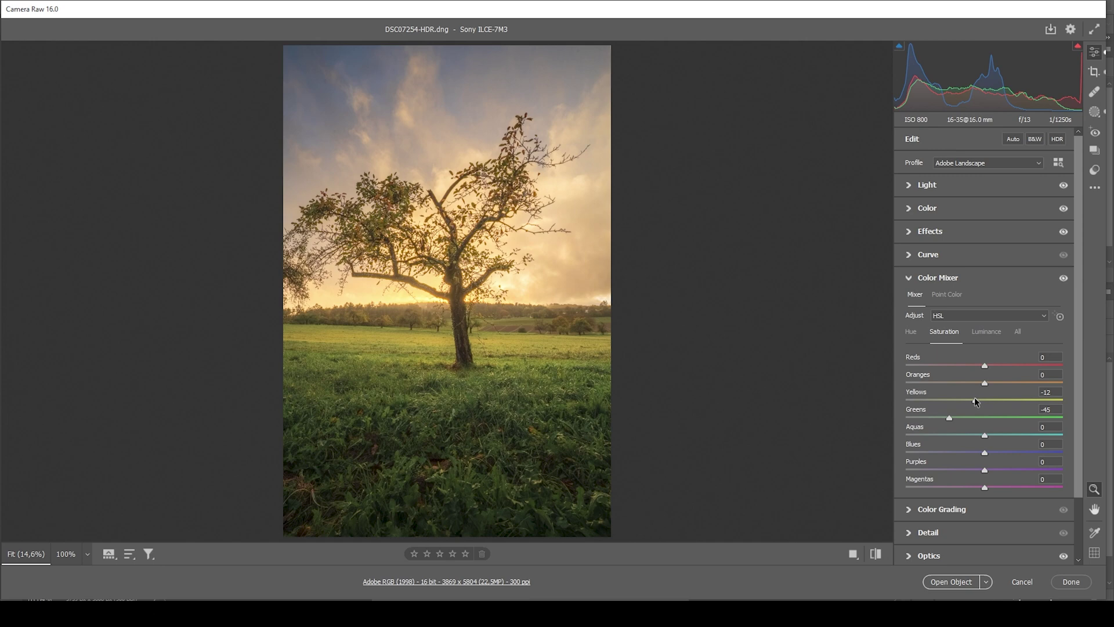
{"action": "left_click_drag", "start_coordinate": [975, 401], "coordinate": [975, 401]}
{"action": "left_click_drag", "start_coordinate": [994, 382], "coordinate": [997, 381]}
{"action": "left_click_drag", "start_coordinate": [986, 472], "coordinate": [988, 473]}
{"action": "left_click", "coordinate": [907, 279]}
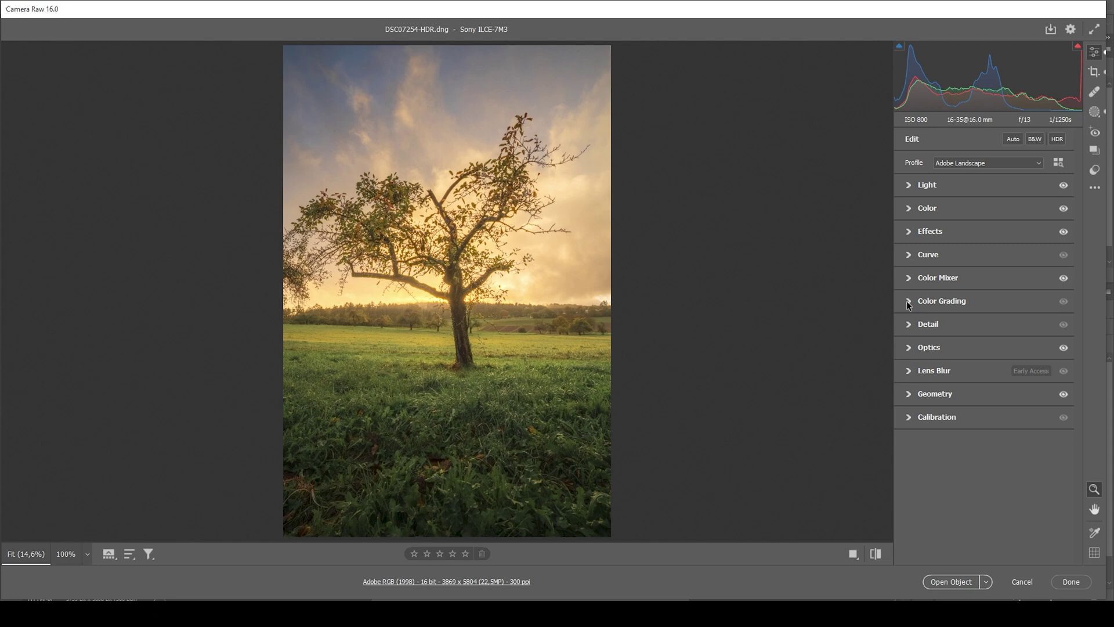
Tint the highlights warm orange in Color Grading, at Hue 36 and Saturation 40
{"action": "left_click", "coordinate": [908, 301]}
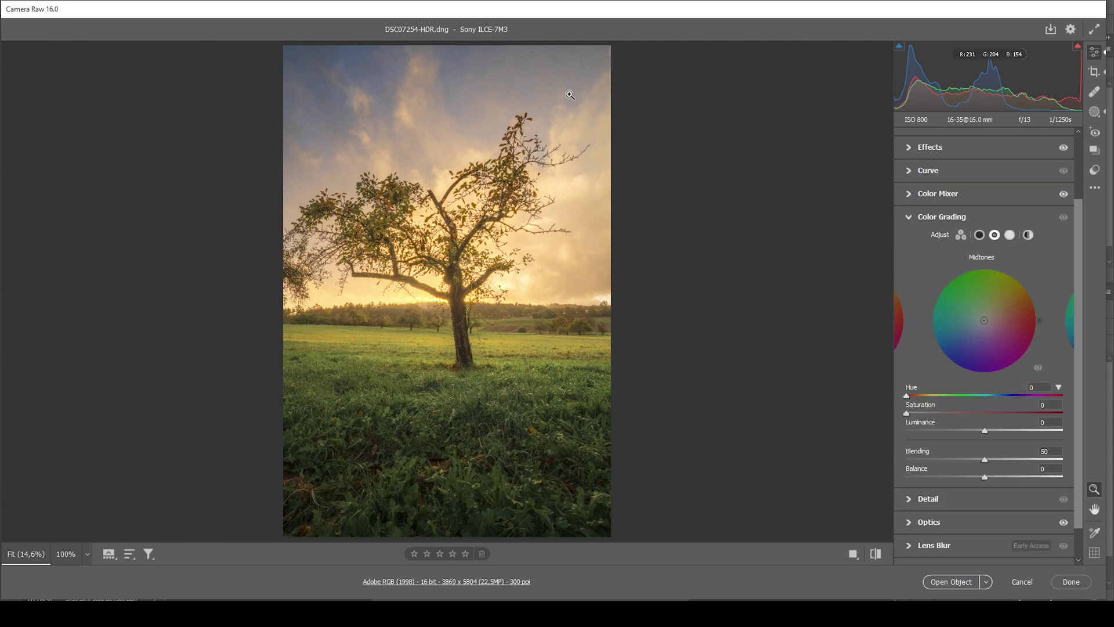
{"action": "left_click", "coordinate": [1010, 235]}
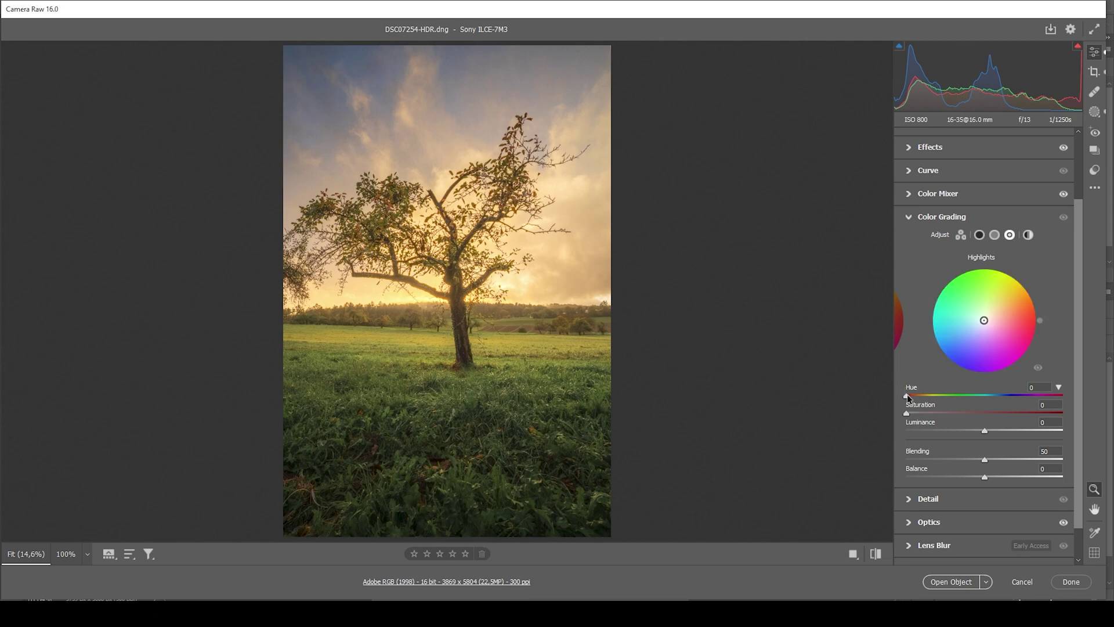
{"action": "left_click_drag", "start_coordinate": [907, 395], "coordinate": [920, 396]}
{"action": "mouse_move", "coordinate": [906, 414]}
{"action": "left_mouse_down"}
{"action": "mouse_move", "coordinate": [975, 422]}
{"action": "mouse_move", "coordinate": [968, 416]}
{"action": "left_mouse_up"}
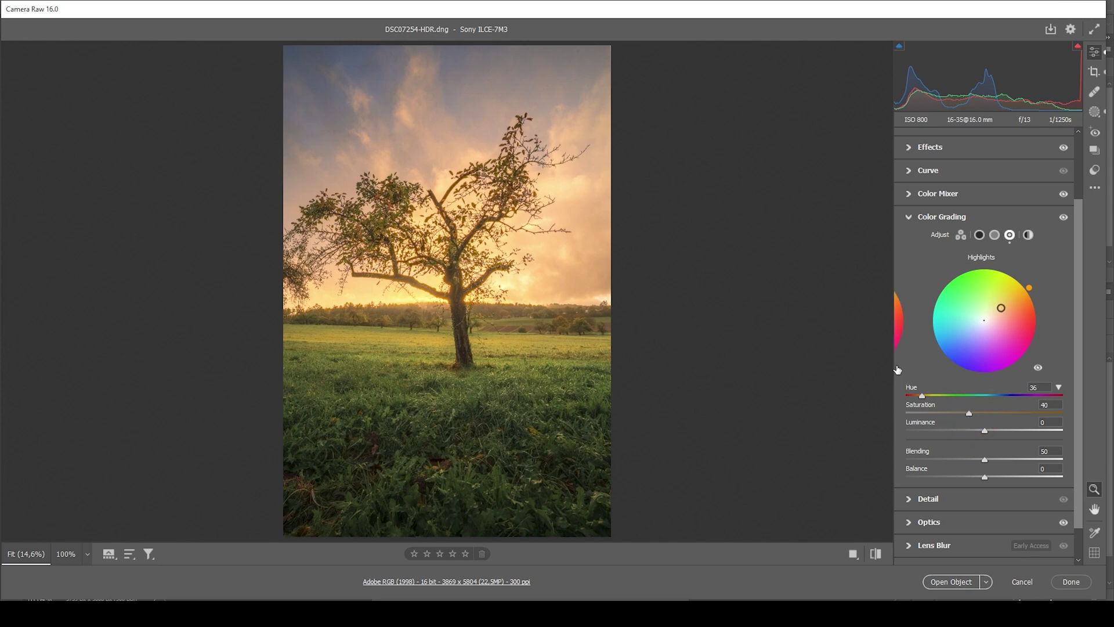
Tint the midtones subtly blue, at Hue 220 and Saturation 13
{"action": "left_click", "coordinate": [994, 235]}
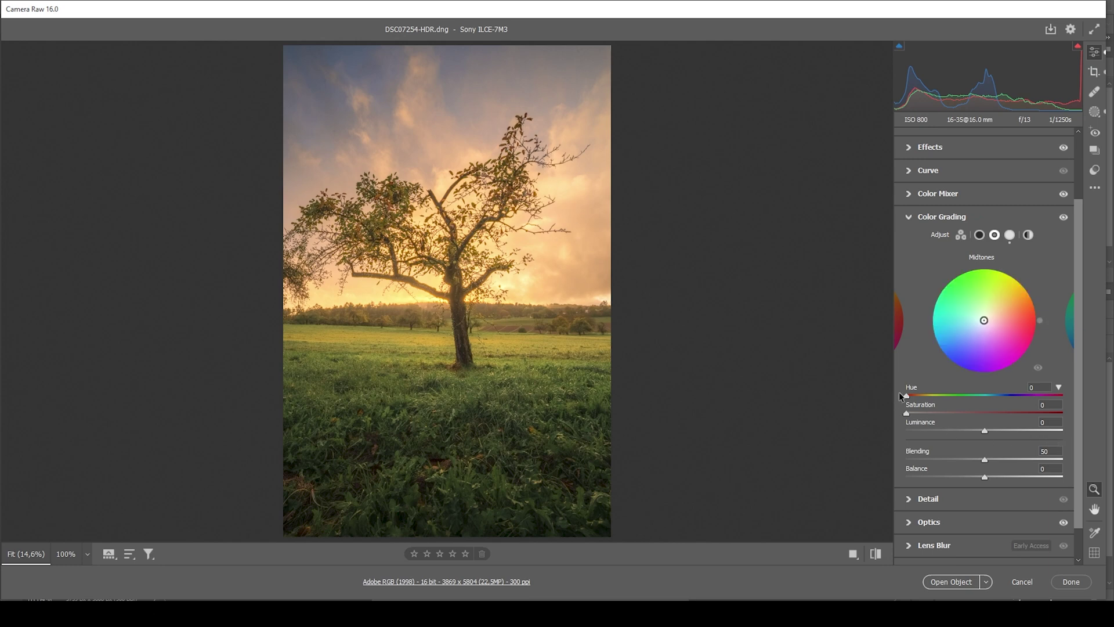
{"action": "left_click_drag", "start_coordinate": [906, 396], "coordinate": [1003, 401]}
{"action": "mouse_move", "coordinate": [907, 413]}
{"action": "left_mouse_down"}
{"action": "mouse_move", "coordinate": [955, 420]}
{"action": "mouse_move", "coordinate": [927, 417]}
{"action": "left_mouse_up"}
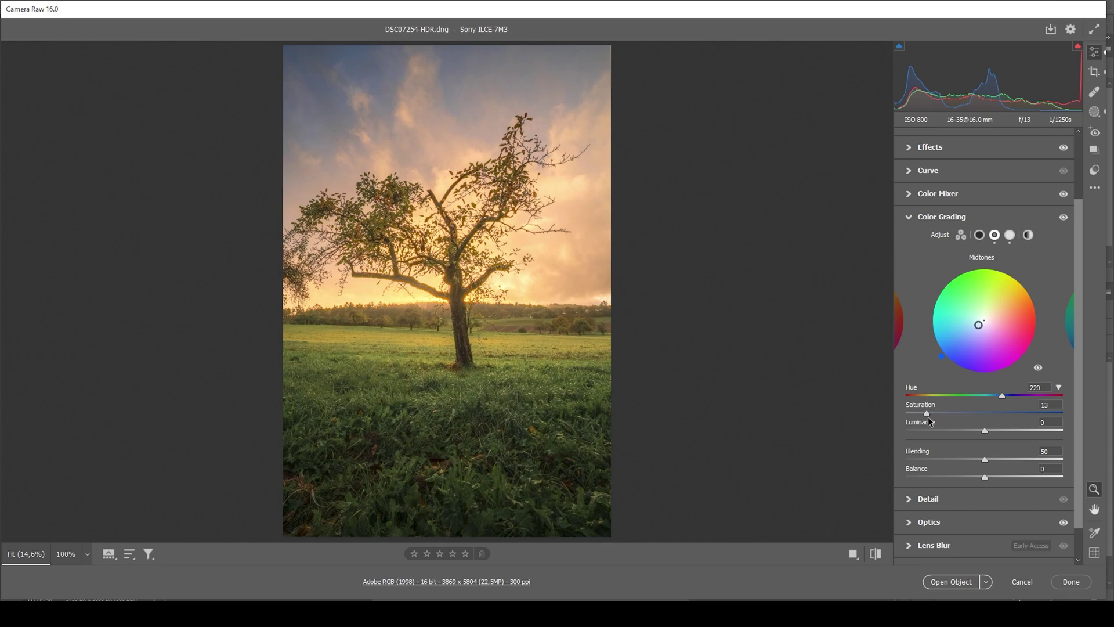
{"action": "left_click", "coordinate": [926, 217]}
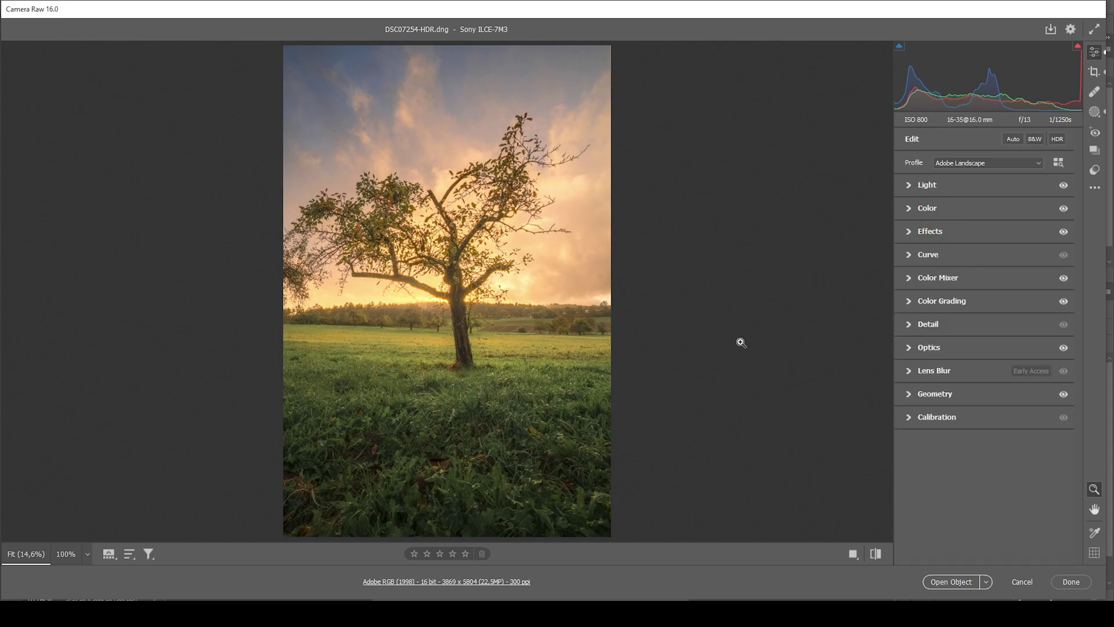
In Calibration, set the Blue Primary to Hue -10 and Saturation about +3
{"action": "left_click", "coordinate": [908, 418]}
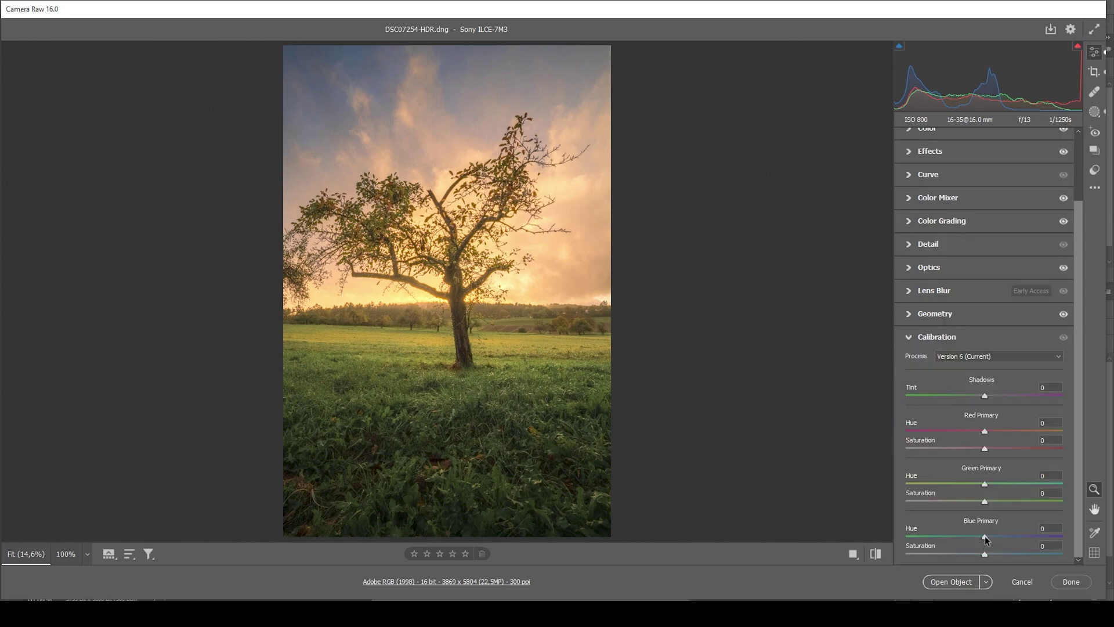
{"action": "left_click_drag", "start_coordinate": [984, 537], "coordinate": [974, 538]}
{"action": "left_click_drag", "start_coordinate": [973, 533], "coordinate": [975, 562]}
{"action": "left_click_drag", "start_coordinate": [984, 557], "coordinate": [989, 559]}
Set Detail sharpening to amount 89, radius 0.5, detail 100 and masking 79
{"action": "left_click", "coordinate": [910, 336]}
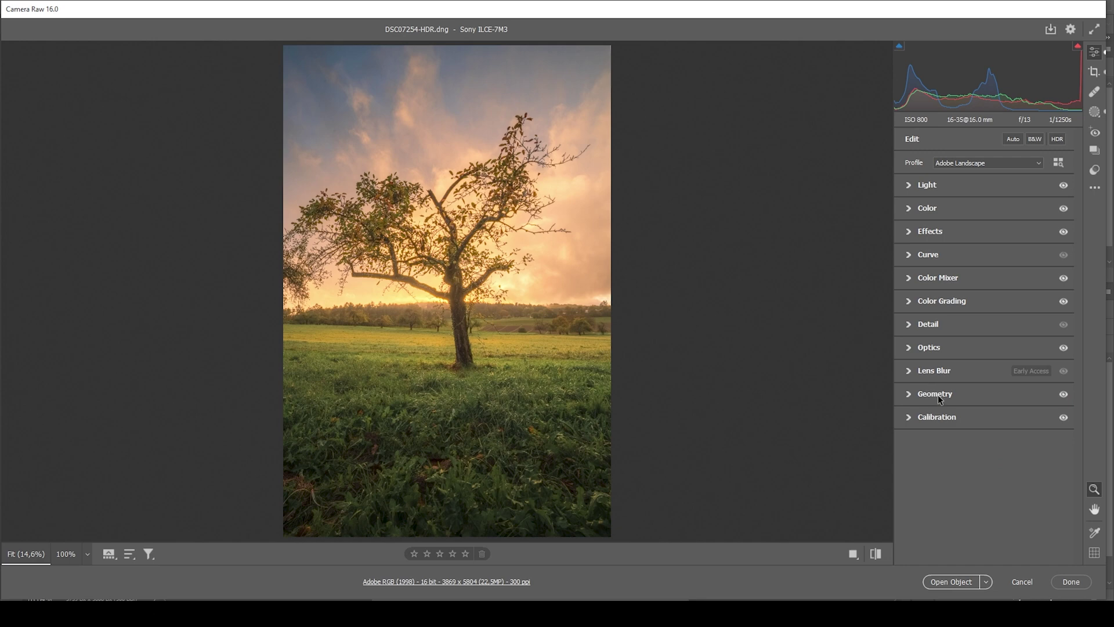
{"action": "left_click", "coordinate": [908, 323]}
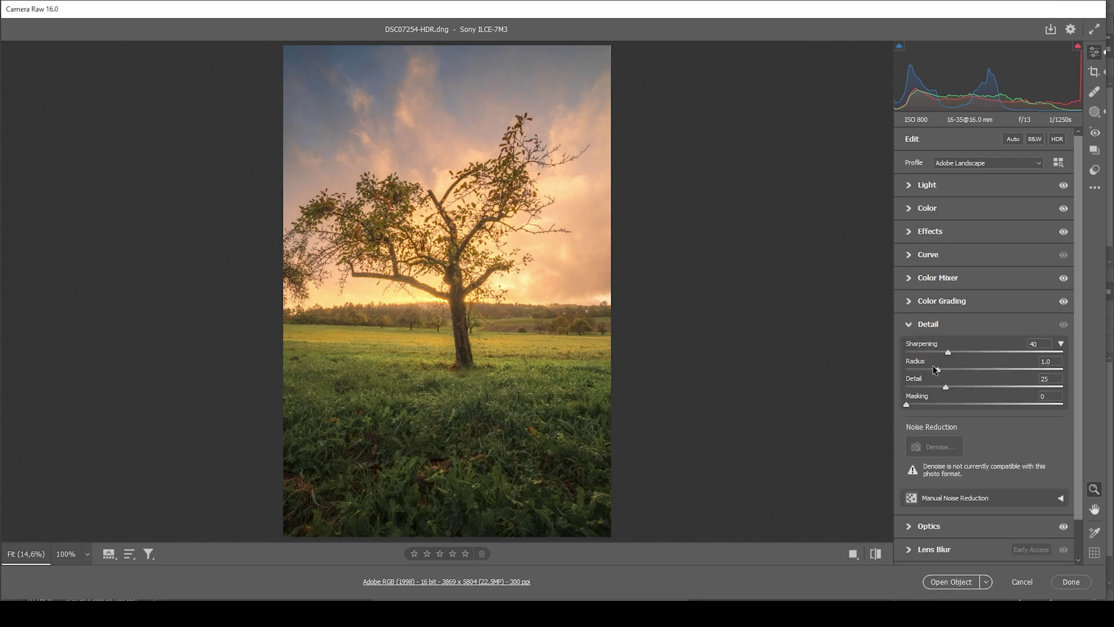
{"action": "left_click_drag", "start_coordinate": [936, 369], "coordinate": [853, 356]}
{"action": "left_click_drag", "start_coordinate": [953, 388], "coordinate": [1111, 395]}
{"action": "left_click_drag", "start_coordinate": [907, 407], "coordinate": [1025, 412]}
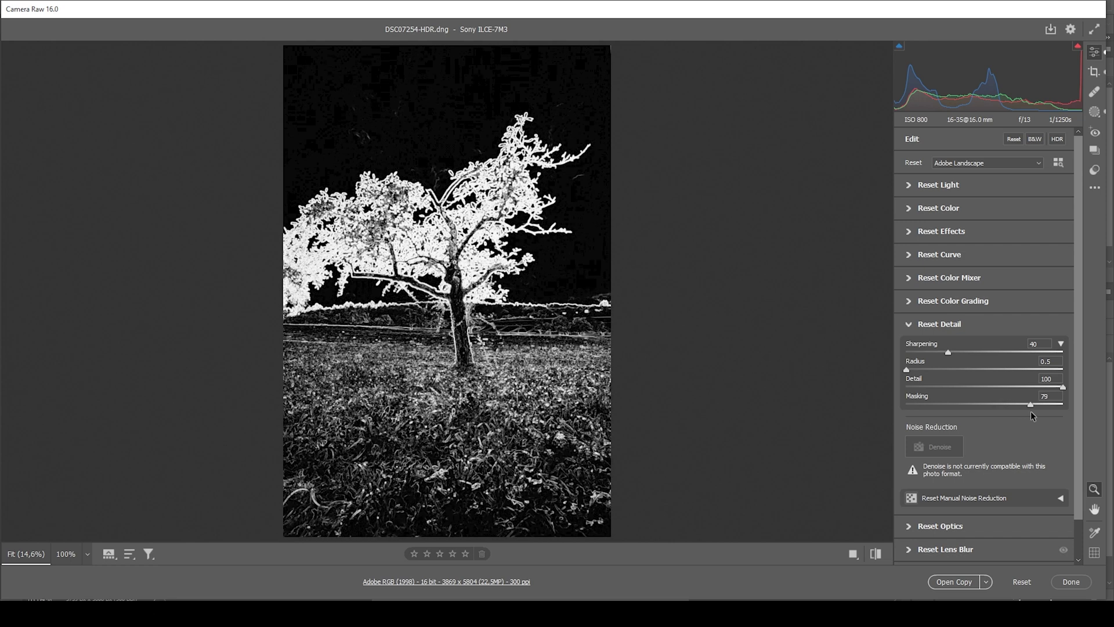
{"action": "left_click_drag", "start_coordinate": [1031, 410], "coordinate": [1031, 411]}
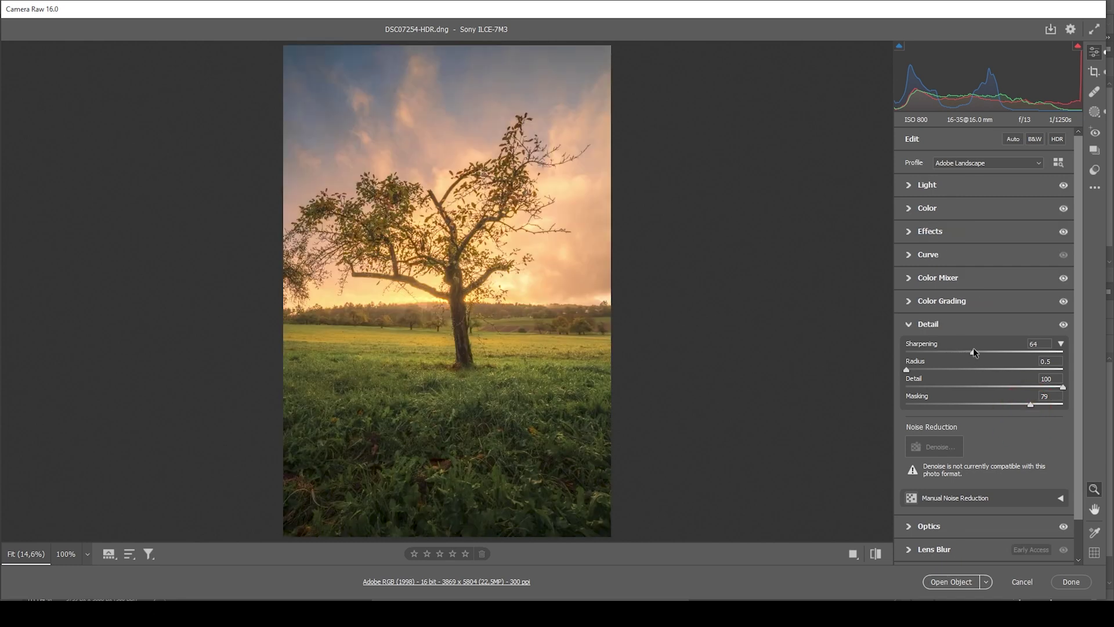
{"action": "left_click_drag", "start_coordinate": [1002, 352], "coordinate": [999, 352]}
Compare the edit with the original, then open the edited photo in Photoshop
{"action": "left_click", "coordinate": [881, 555]}
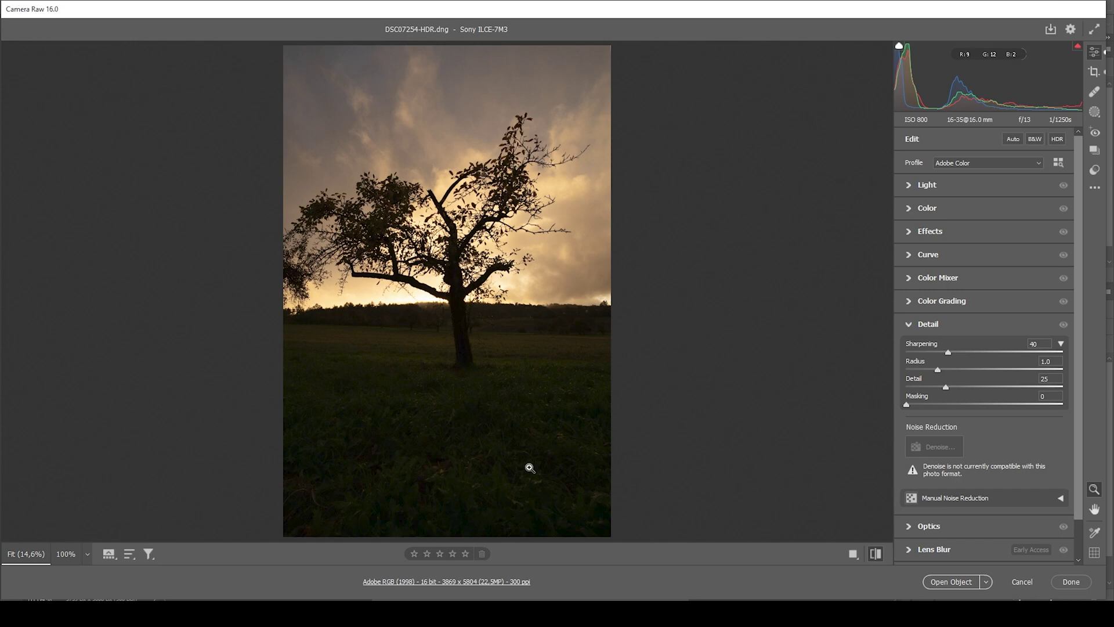
{"action": "left_click", "coordinate": [876, 554]}
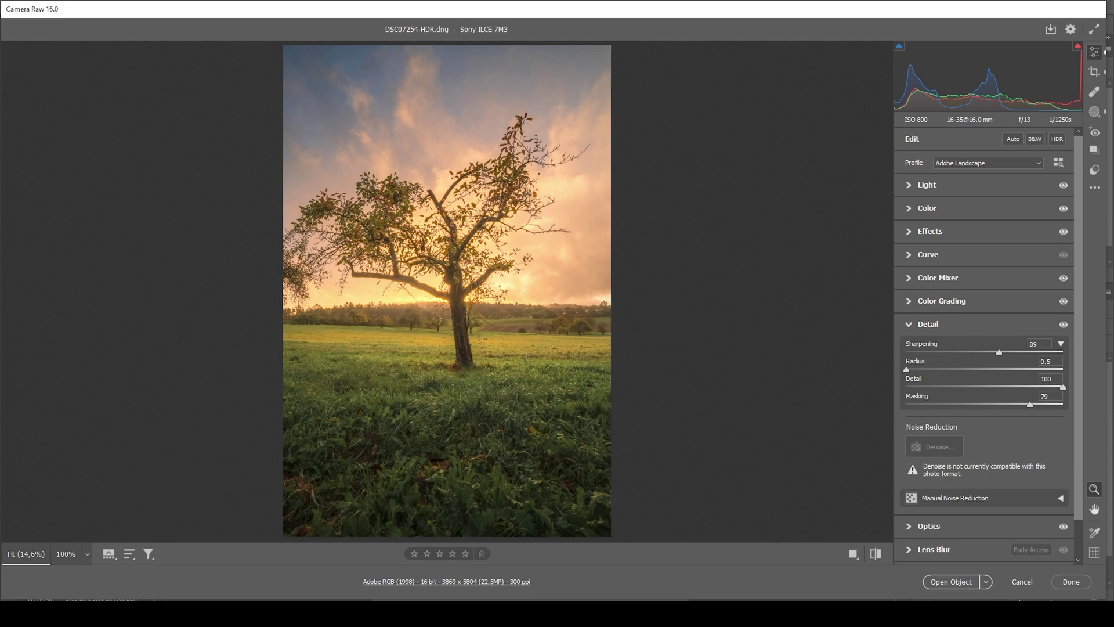
{"action": "left_click", "coordinate": [933, 582]}
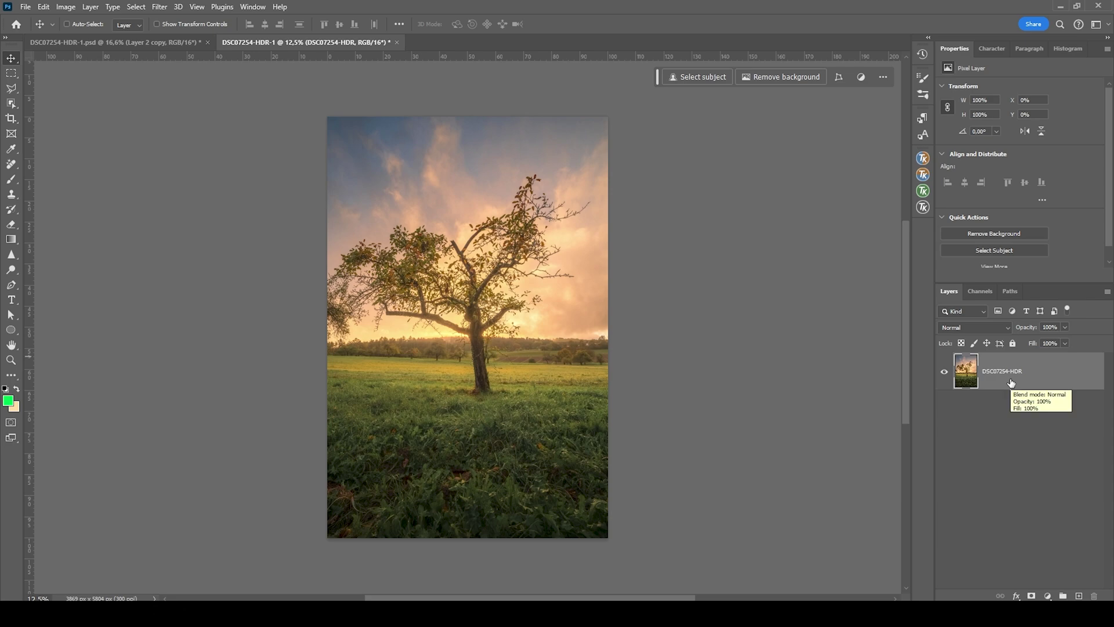
Duplicate the DSC07254-HDR layer with Ctrl+J and zoom in on the photo's left edge
{"action": "key", "text": "ctrl+j"}
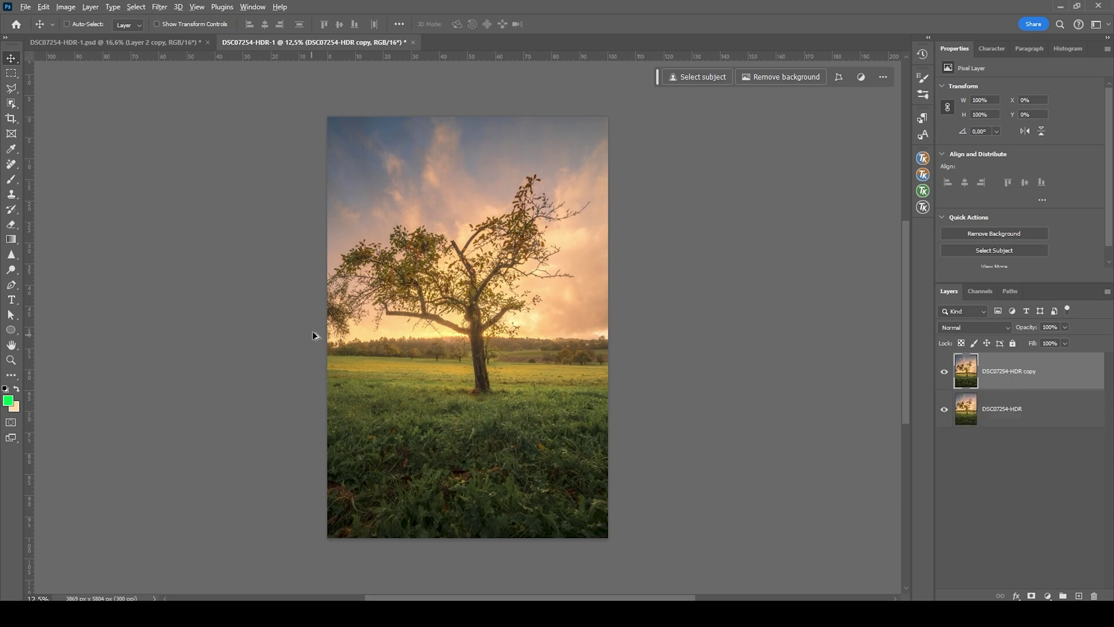
{"action": "scroll", "coordinate": [312, 335], "scroll_direction": "up", "scroll_amount": 6}
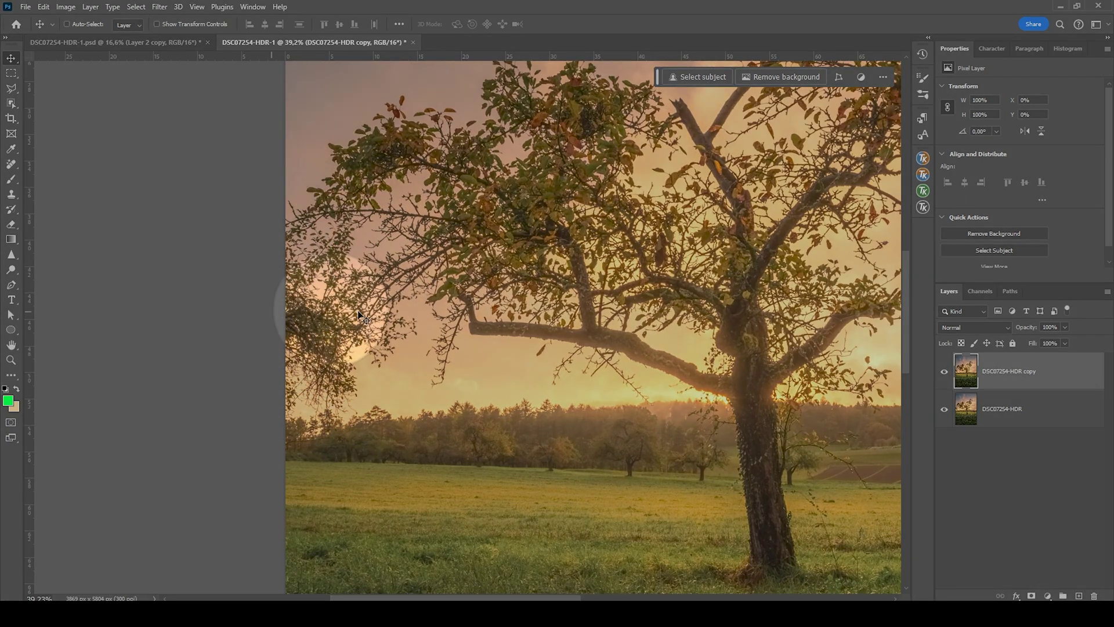
{"action": "scroll", "coordinate": [355, 330], "scroll_direction": "up", "scroll_amount": 3}
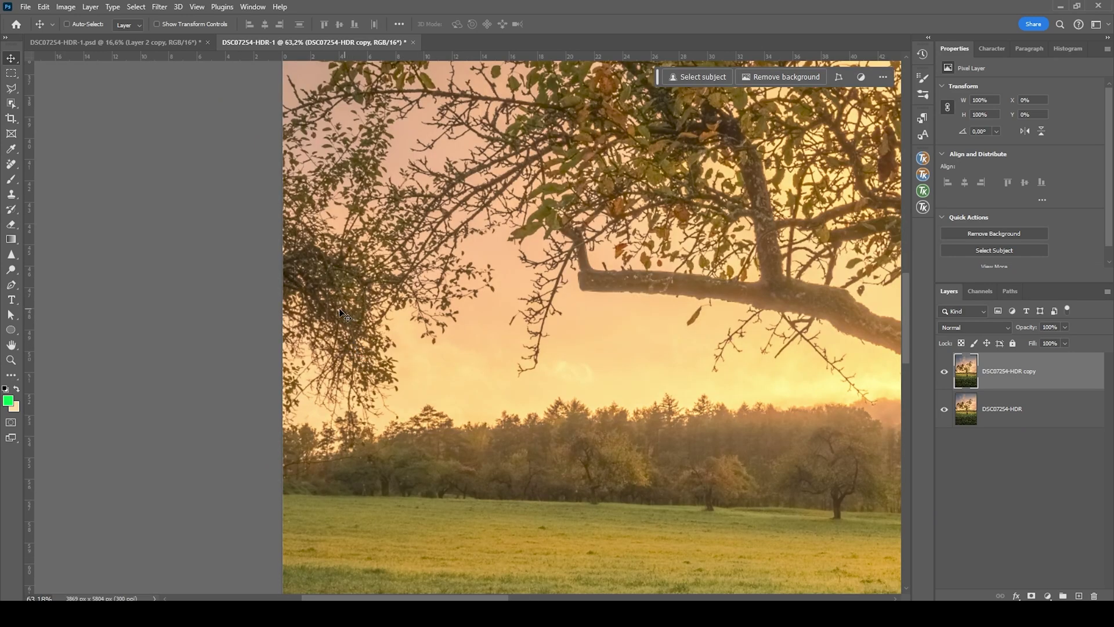
With the Polygonal Lasso, outline the side tree along the treeline and up between the two trees
{"action": "left_click", "coordinate": [6, 88]}
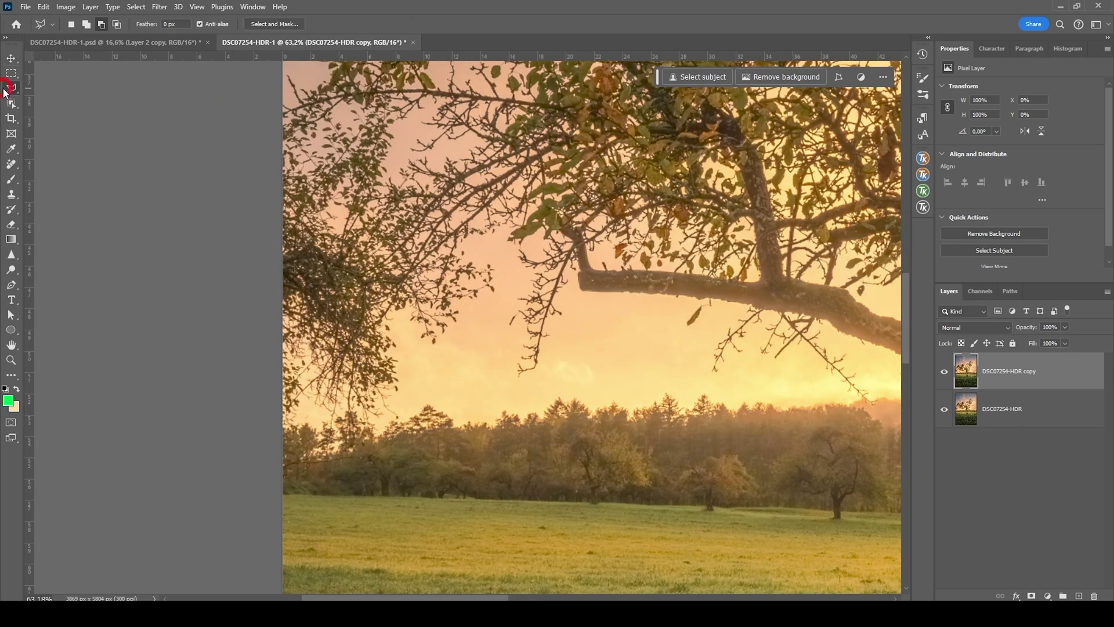
{"action": "left_click", "coordinate": [265, 448]}
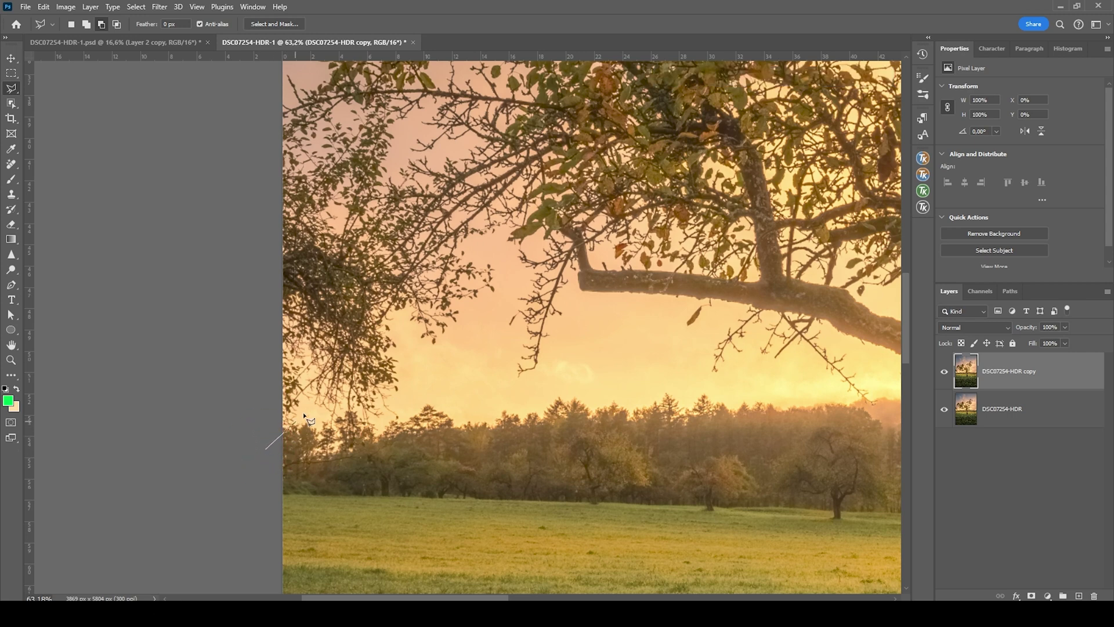
{"action": "left_click", "coordinate": [307, 405]}
{"action": "left_click", "coordinate": [325, 414]}
{"action": "left_click", "coordinate": [331, 450]}
{"action": "left_click", "coordinate": [361, 439]}
{"action": "left_click", "coordinate": [406, 424]}
{"action": "left_click", "coordinate": [406, 415]}
{"action": "left_click", "coordinate": [393, 402]}
{"action": "left_click", "coordinate": [405, 390]}
{"action": "left_click", "coordinate": [397, 315]}
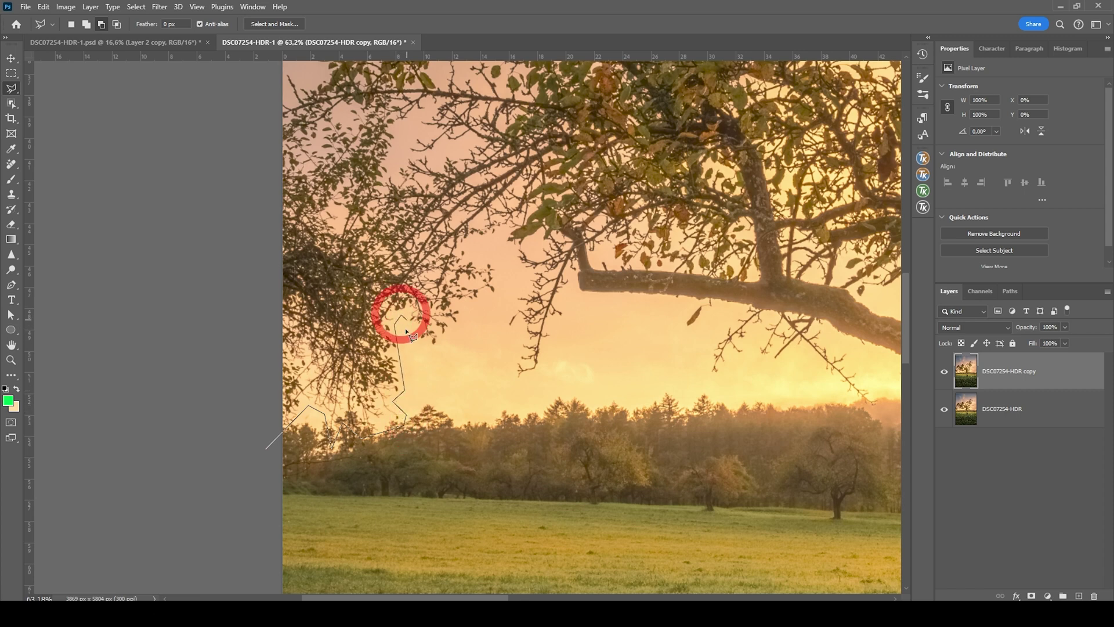
{"action": "left_click", "coordinate": [427, 352]}
{"action": "left_click", "coordinate": [502, 291]}
{"action": "left_click", "coordinate": [499, 260]}
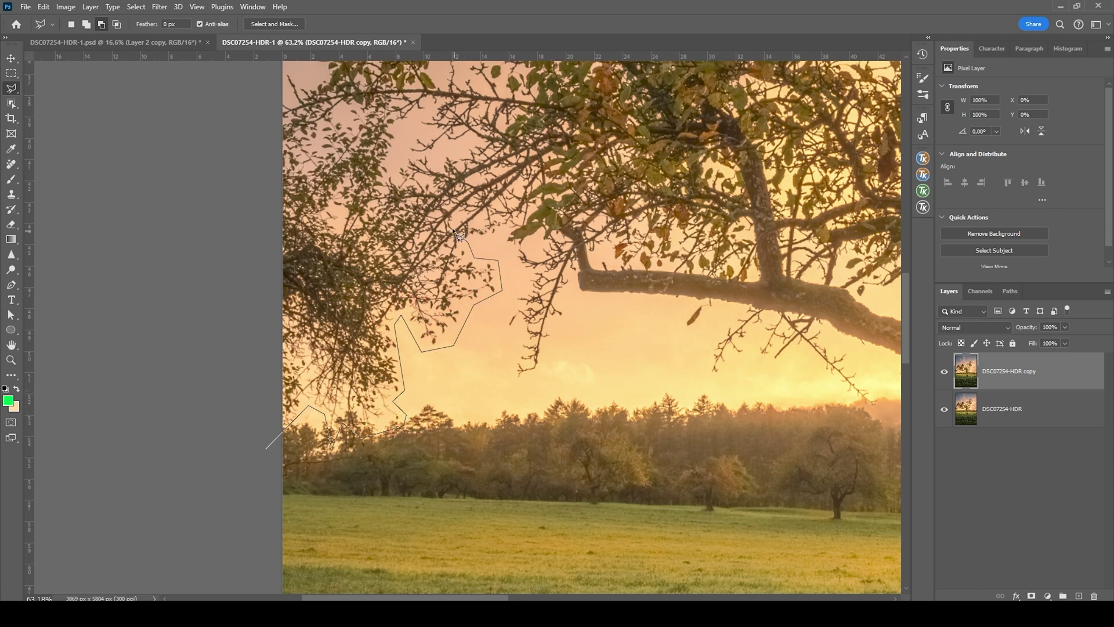
{"action": "left_click", "coordinate": [475, 256]}
{"action": "left_click", "coordinate": [450, 205]}
{"action": "left_click", "coordinate": [416, 162]}
{"action": "left_click", "coordinate": [399, 150]}
Outline the top of the side tree and close the selection at the left edge
{"action": "scroll", "coordinate": [399, 150], "scroll_direction": "up", "scroll_amount": 3}
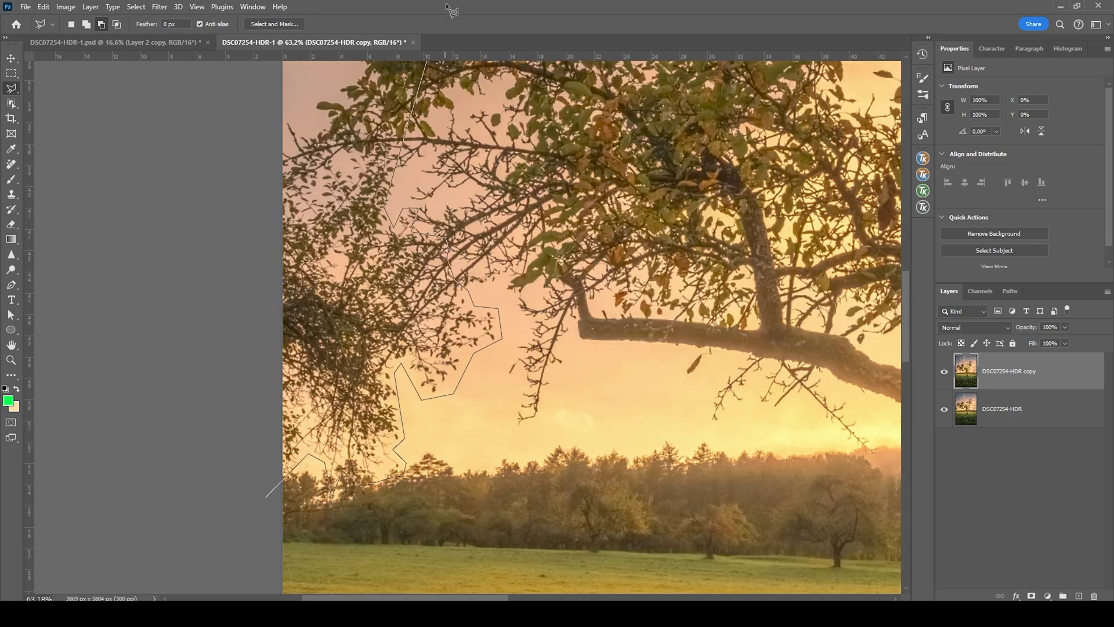
{"action": "left_click", "coordinate": [396, 251]}
{"action": "left_click", "coordinate": [412, 226]}
{"action": "left_click", "coordinate": [416, 211]}
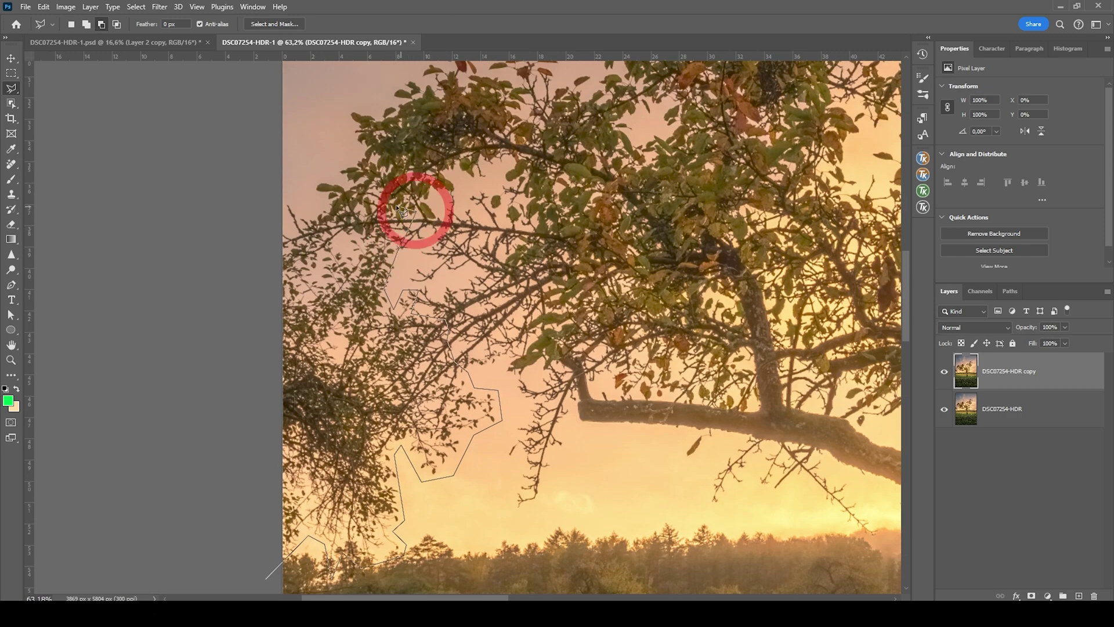
{"action": "left_click", "coordinate": [372, 202]}
{"action": "left_click", "coordinate": [304, 209]}
{"action": "left_click", "coordinate": [273, 190]}
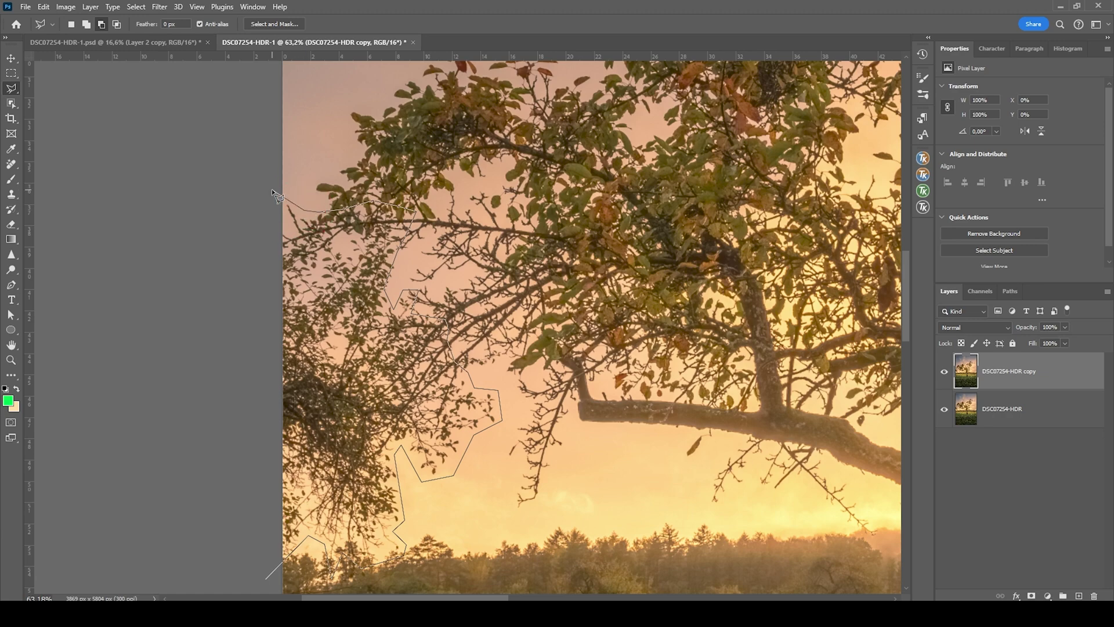
{"action": "left_click", "coordinate": [264, 230]}
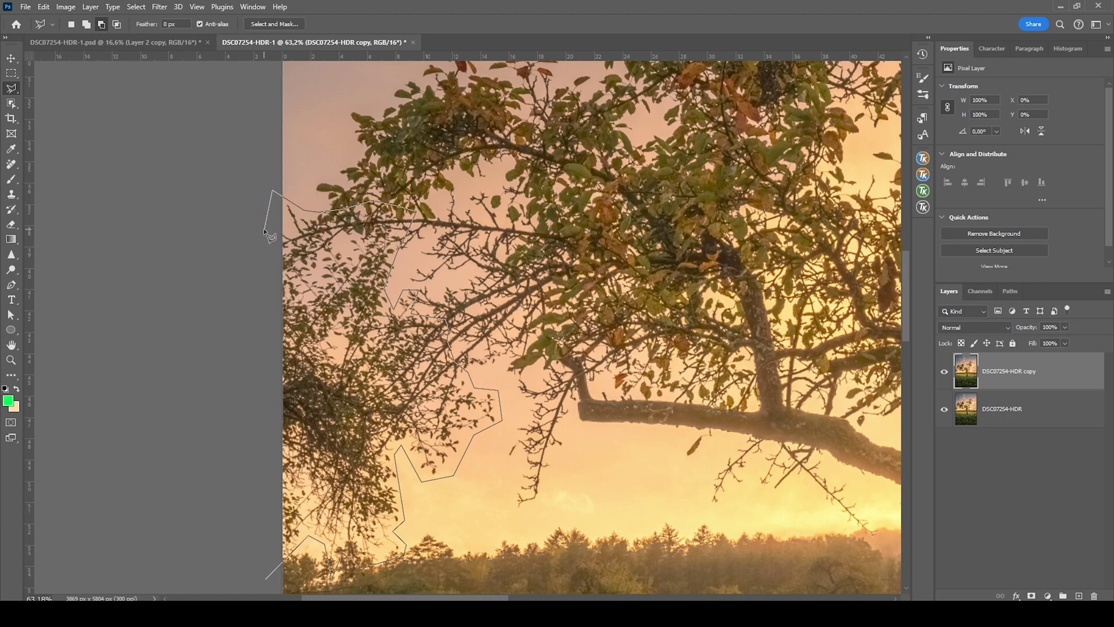
{"action": "left_click", "coordinate": [264, 575]}
{"action": "scroll", "coordinate": [351, 385], "scroll_direction": "down", "scroll_amount": 1}
{"action": "scroll", "coordinate": [351, 385], "scroll_direction": "down", "scroll_amount": 3}
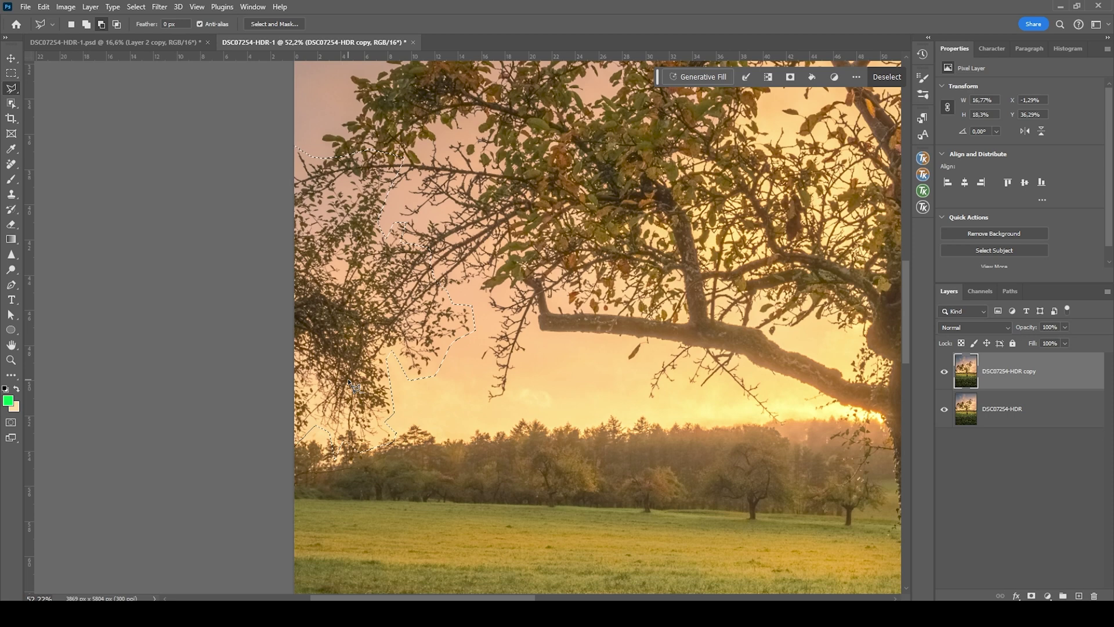
{"action": "left_click", "coordinate": [699, 77]}
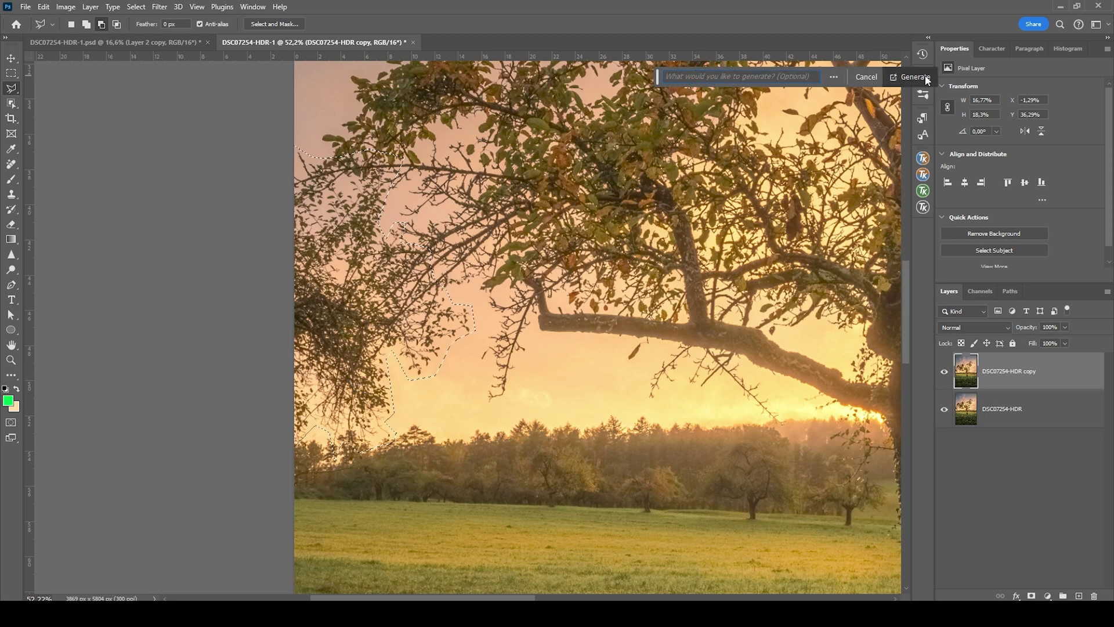
{"action": "left_click", "coordinate": [911, 77]}
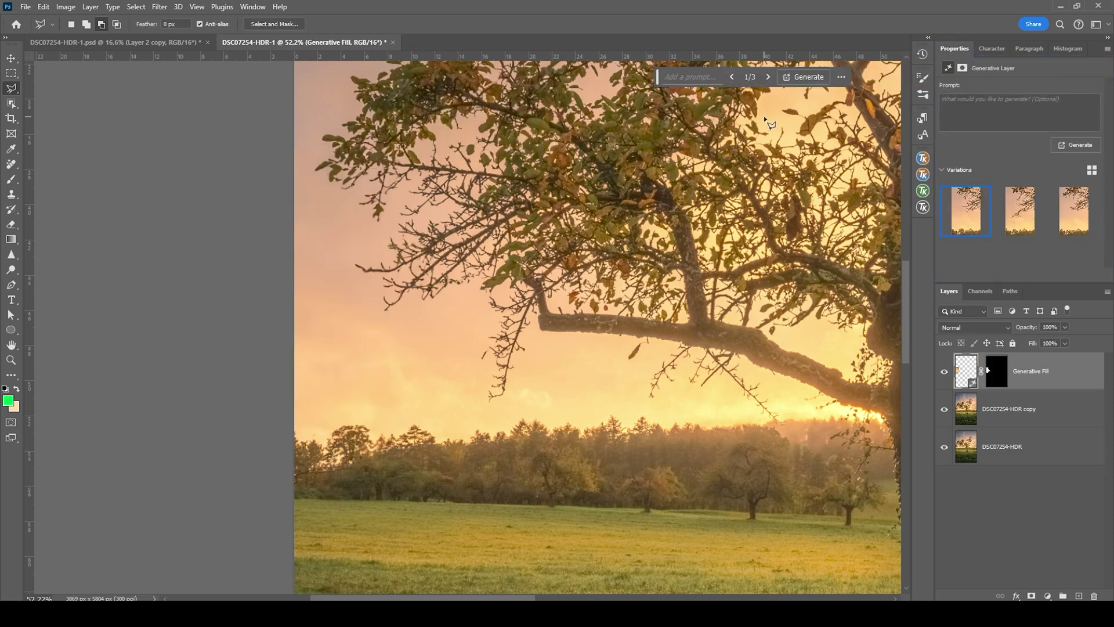
{"action": "scroll", "coordinate": [447, 314], "scroll_direction": "down", "scroll_amount": 3}
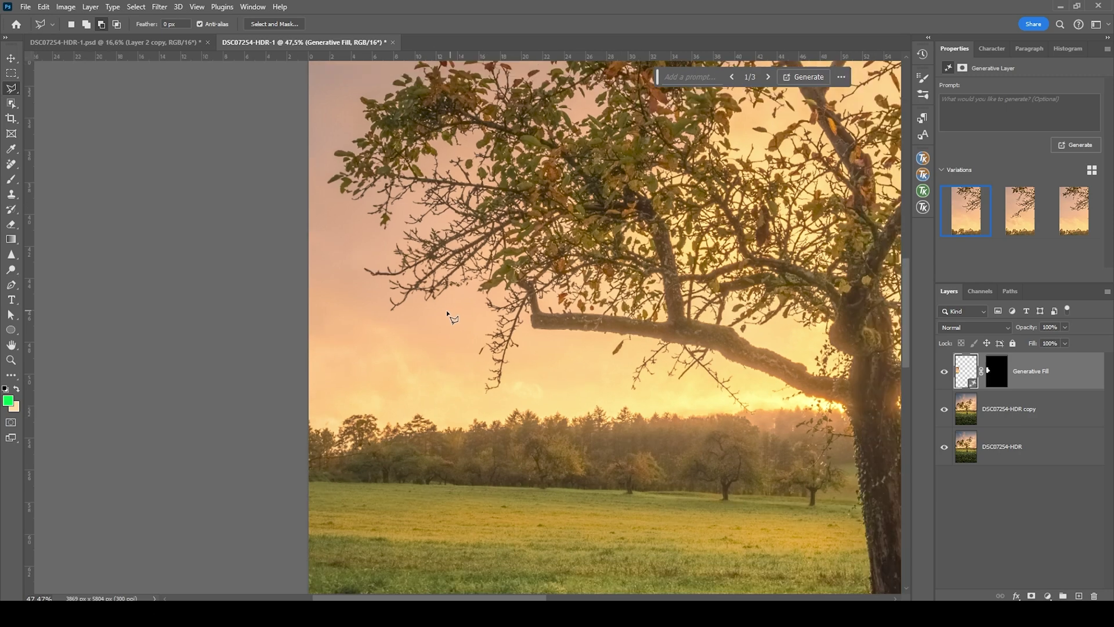
{"action": "scroll", "coordinate": [407, 313], "scroll_direction": "up", "scroll_amount": 3}
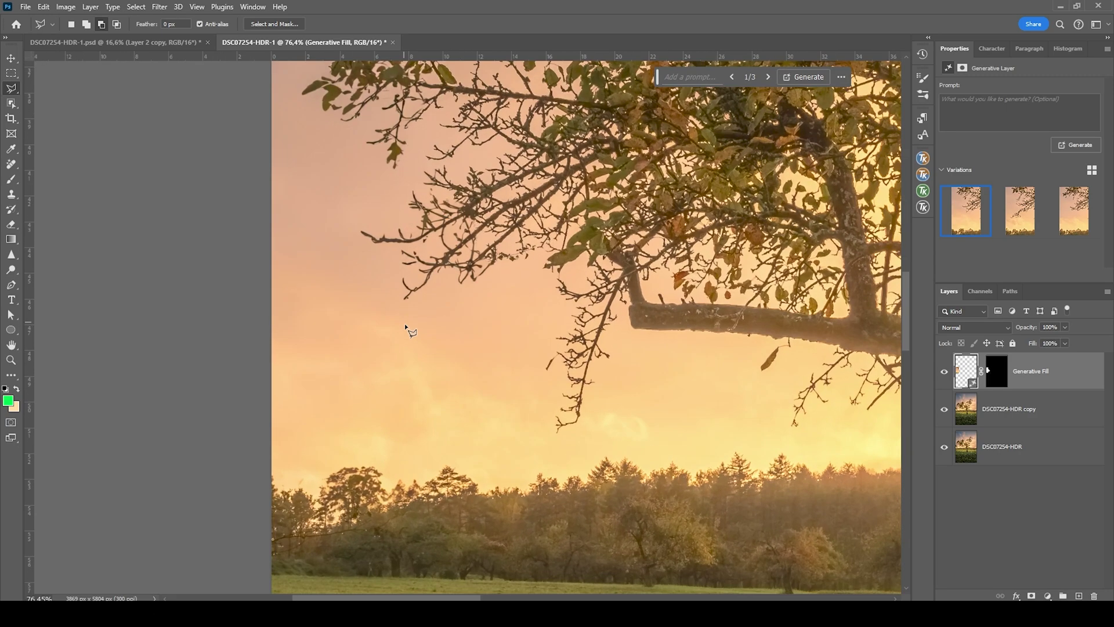
{"action": "scroll", "coordinate": [413, 367], "scroll_direction": "down", "scroll_amount": 2}
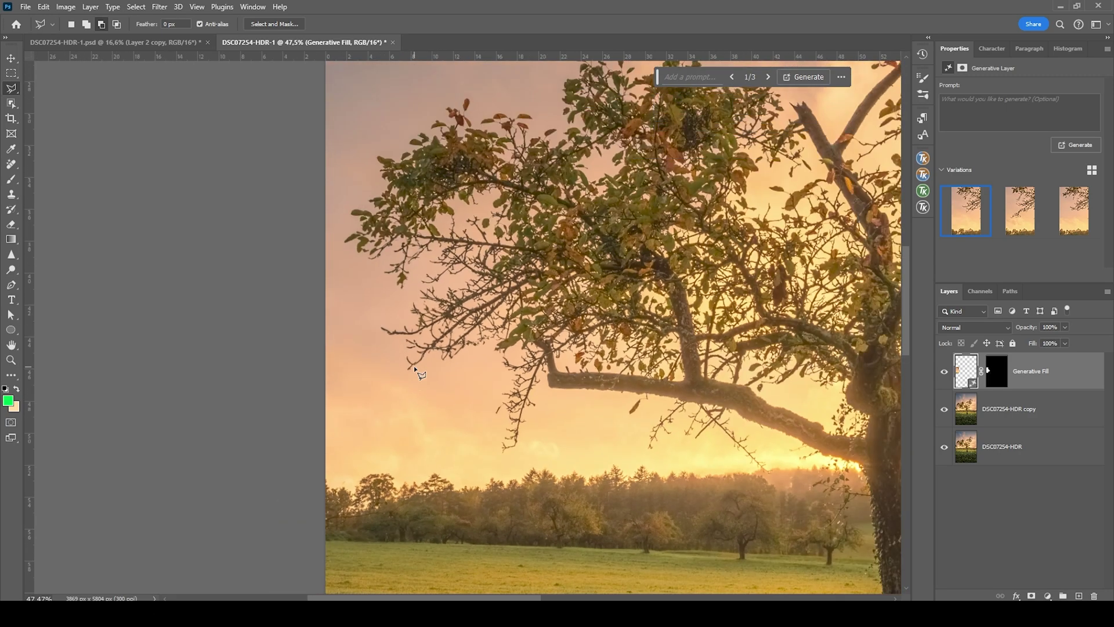
{"action": "scroll", "coordinate": [415, 372], "scroll_direction": "down", "scroll_amount": 4}
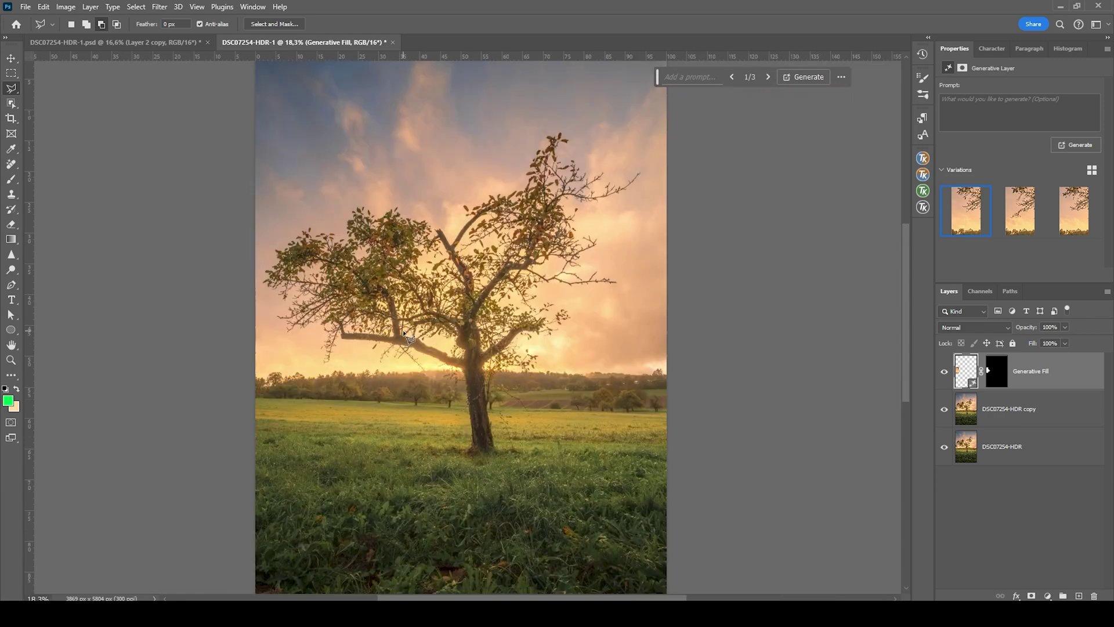
{"action": "scroll", "coordinate": [404, 334], "scroll_direction": "left", "scroll_amount": 3}
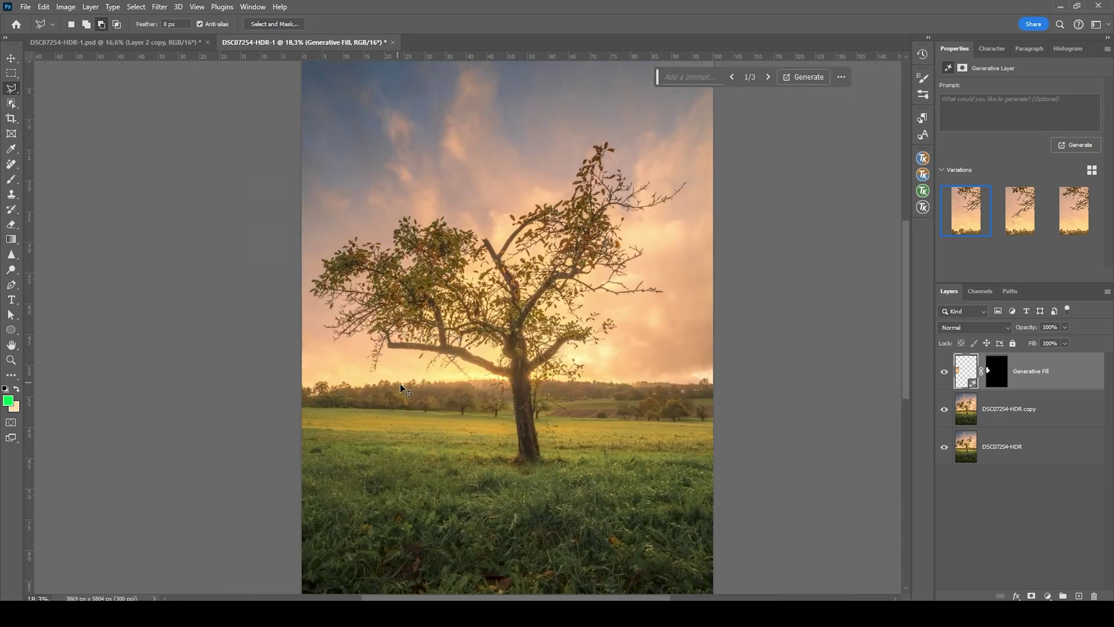
{"action": "scroll", "coordinate": [519, 395], "scroll_direction": "right", "scroll_amount": 2}
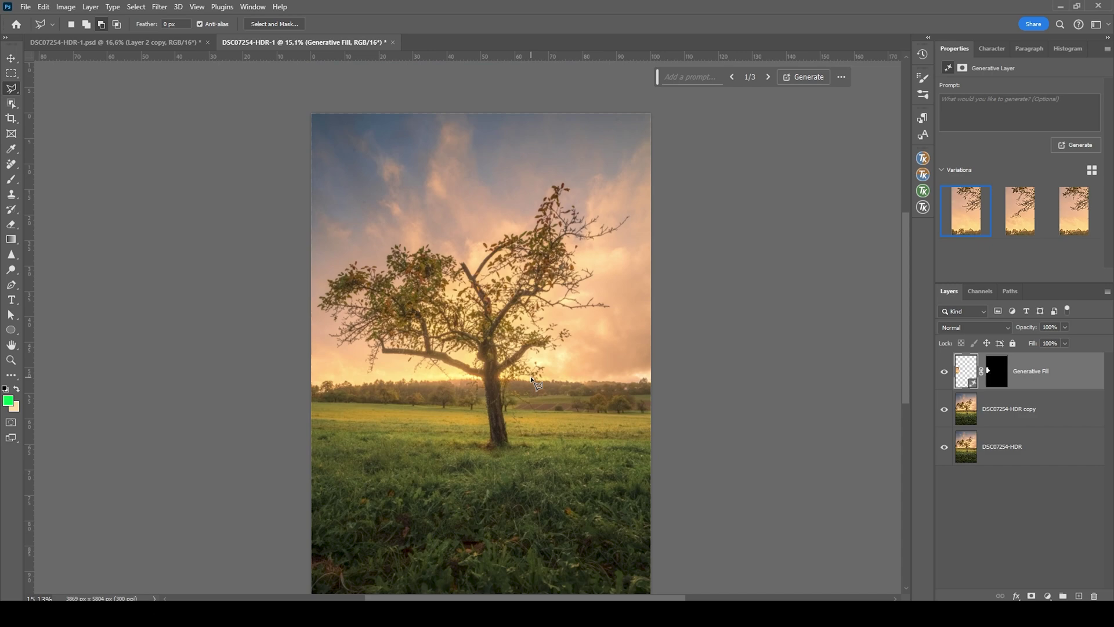
{"action": "scroll", "coordinate": [529, 401], "scroll_direction": "down", "scroll_amount": 1}
{"action": "scroll", "coordinate": [499, 434], "scroll_direction": "down", "scroll_amount": 1}
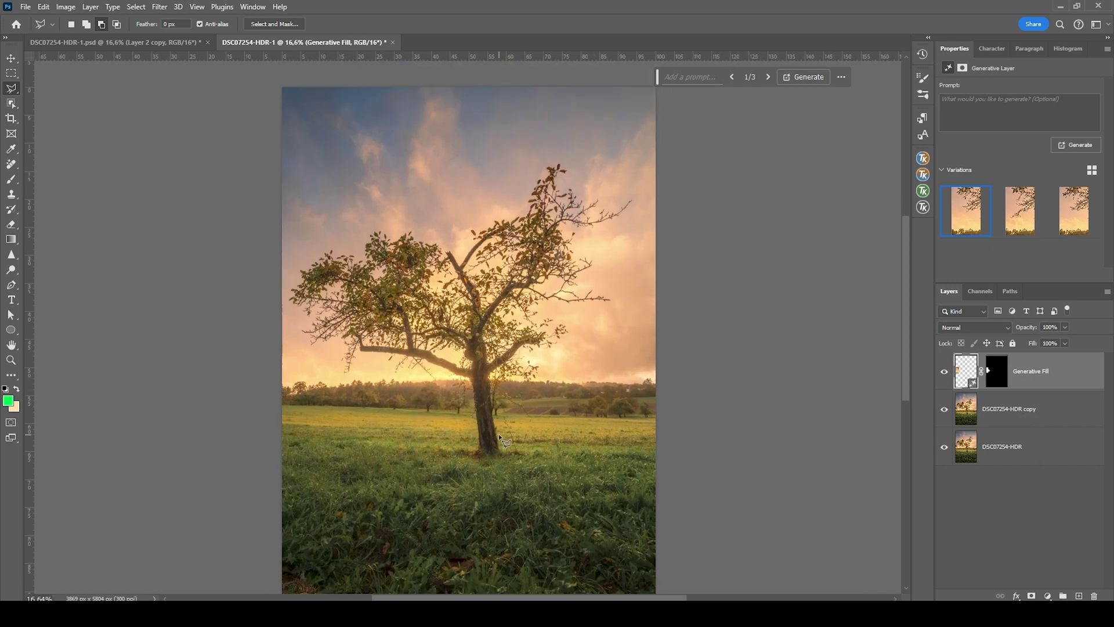
{"action": "scroll", "coordinate": [482, 437], "scroll_direction": "down", "scroll_amount": 1}
Select all three layers and merge them into one
{"action": "left_click", "coordinate": [1000, 447]}
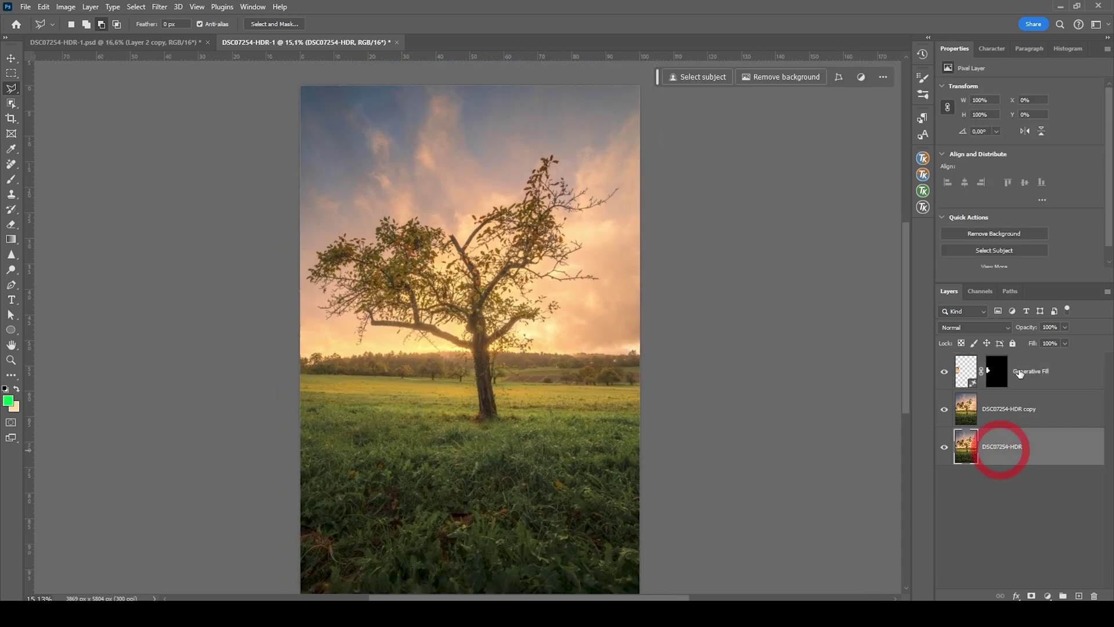
{"action": "key", "text": "ctrl+alt+a"}
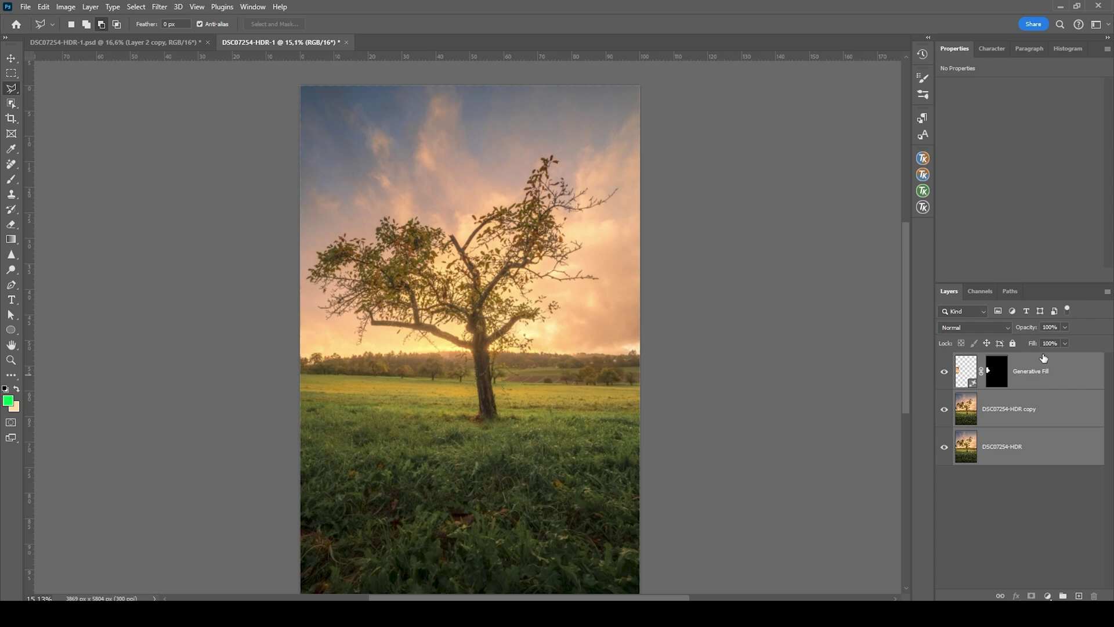
{"action": "key", "text": "ctrl+e"}
{"action": "scroll", "coordinate": [522, 325], "scroll_direction": "down", "scroll_amount": 1}
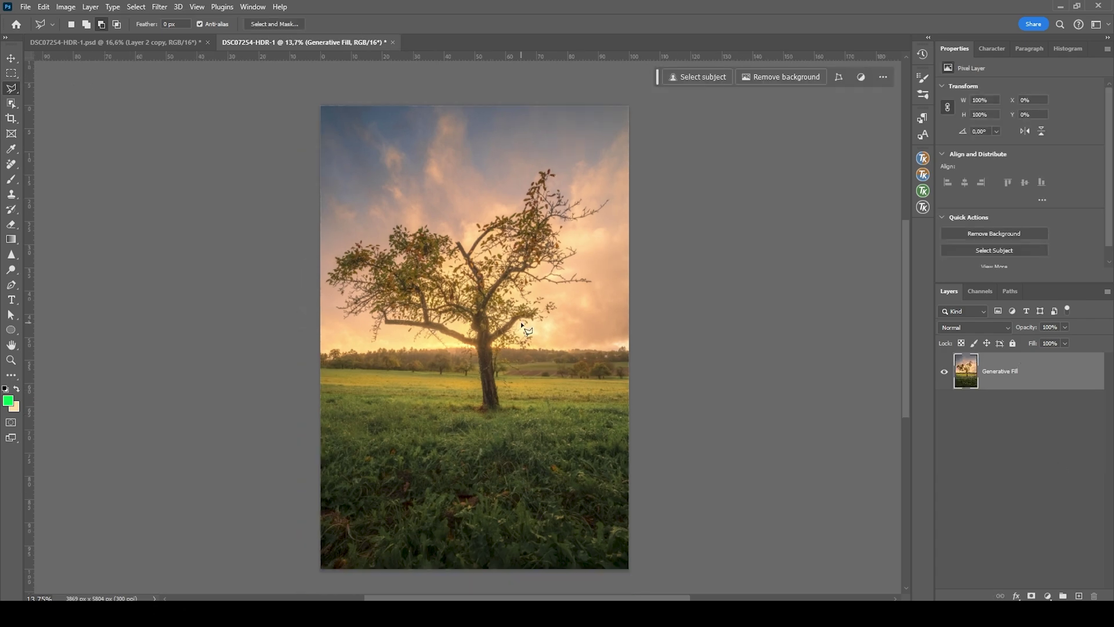
{"action": "scroll", "coordinate": [521, 325], "scroll_direction": "up", "scroll_amount": 1}
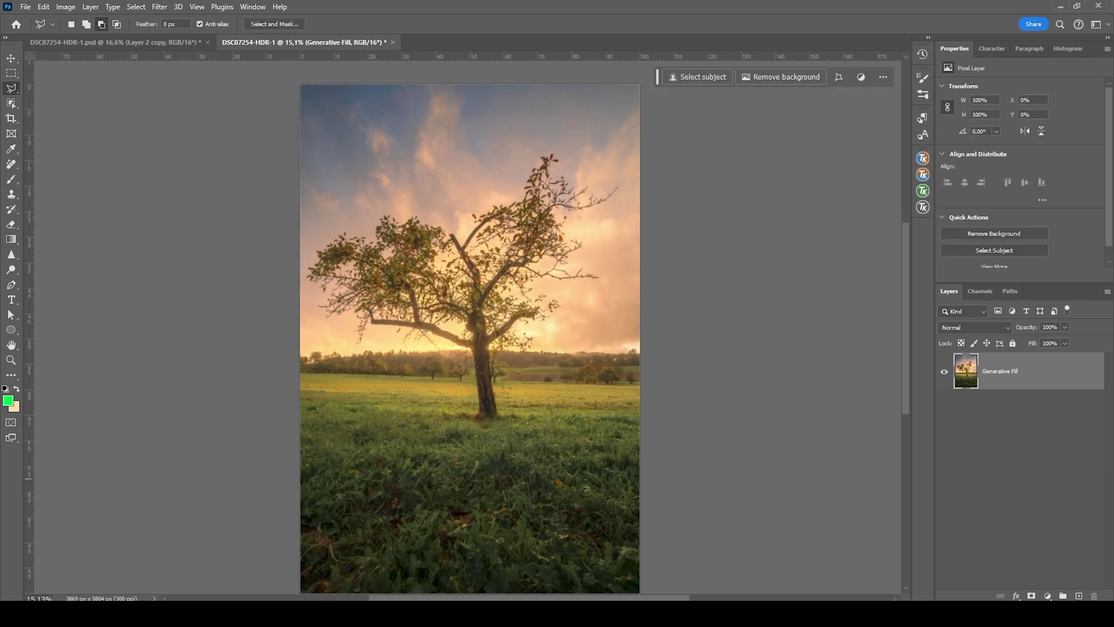
Add a new empty layer above set to the Hard Light blend mode
{"action": "left_click", "coordinate": [1078, 597]}
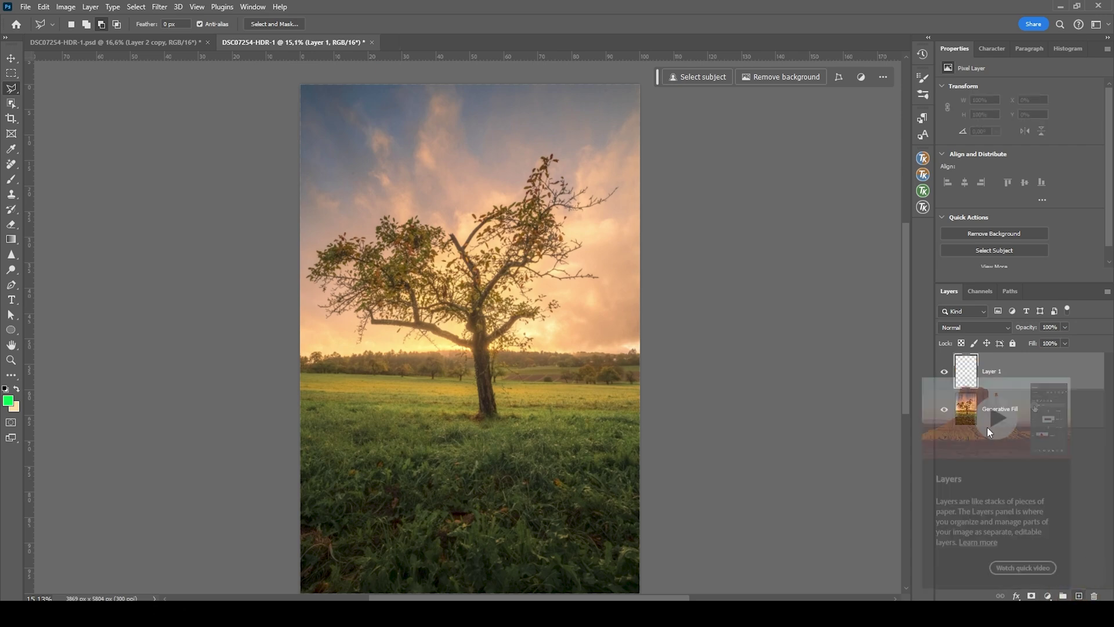
{"action": "left_click", "coordinate": [963, 327]}
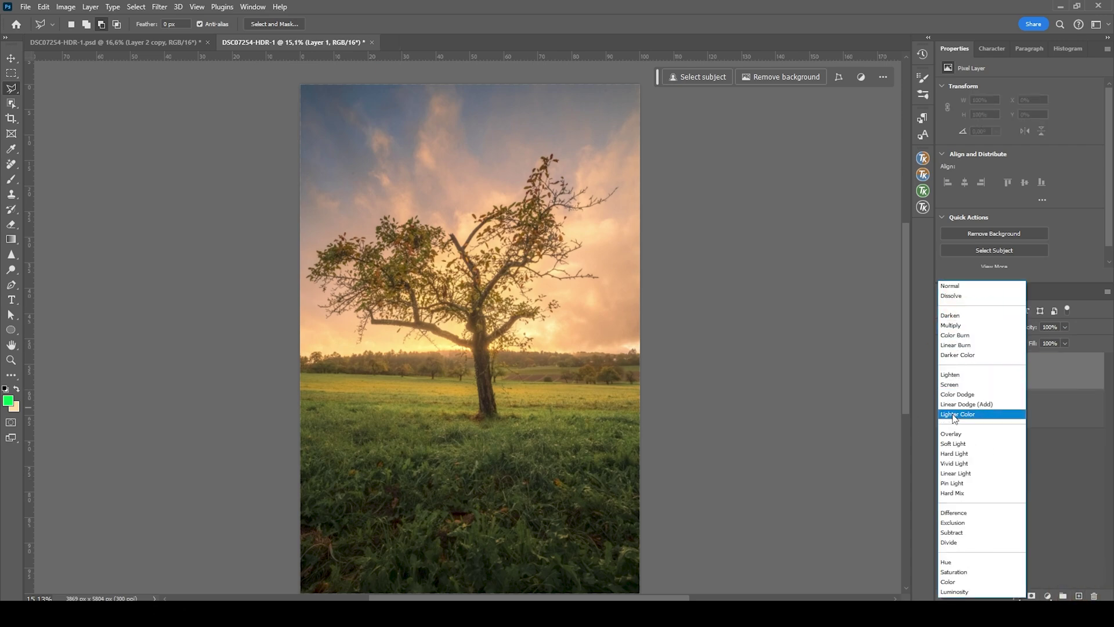
{"action": "left_click", "coordinate": [954, 453]}
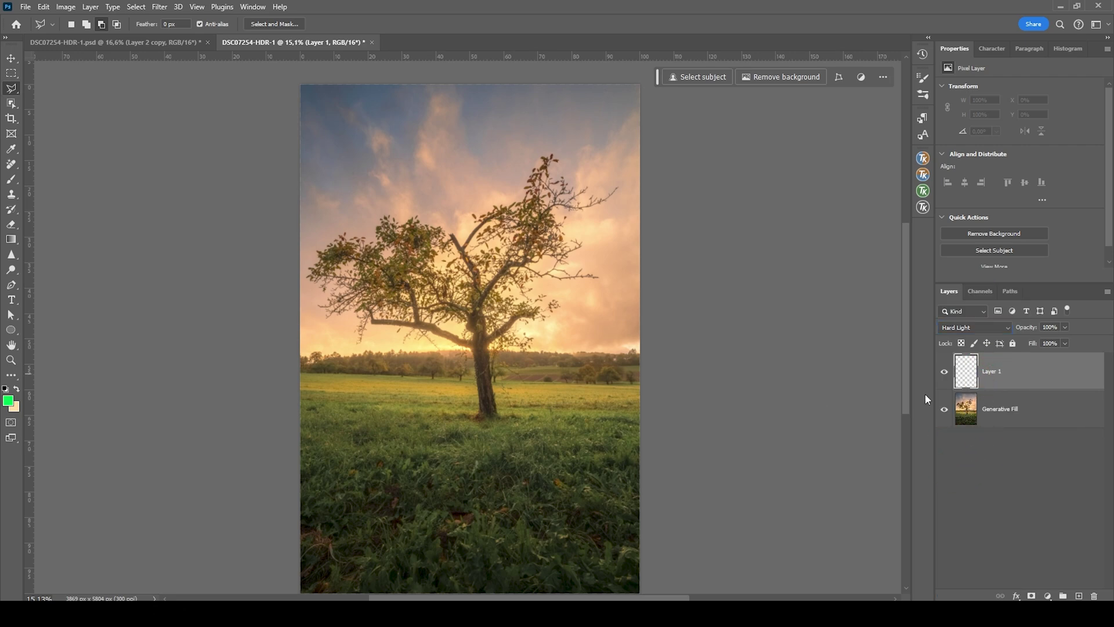
Set up the Brush tool at 10% opacity with a large soft diameter
{"action": "key", "text": "b"}
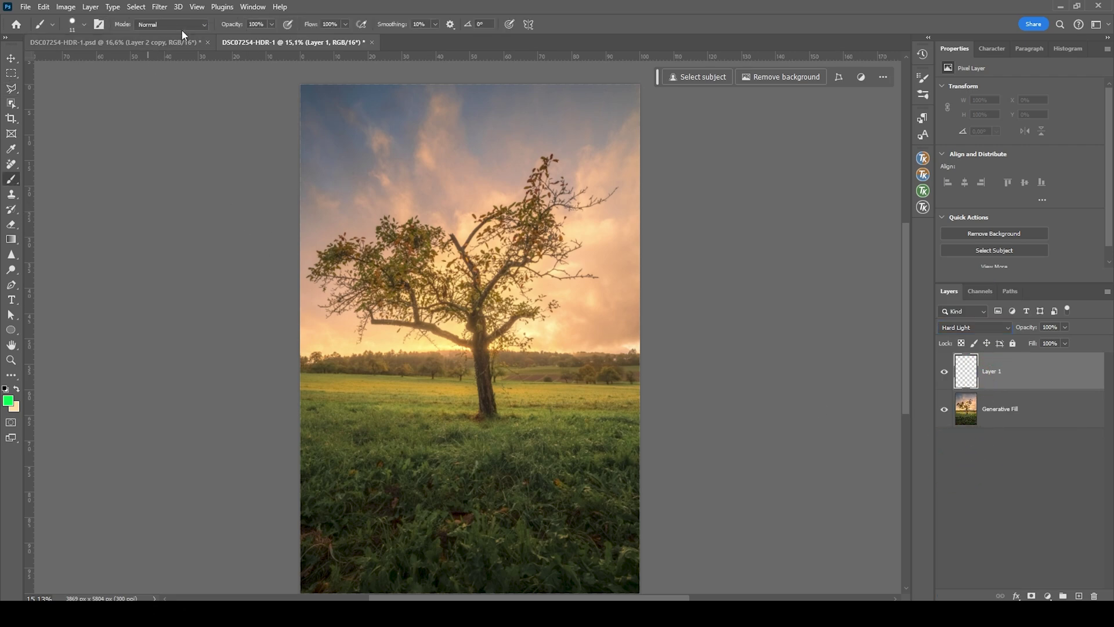
{"action": "left_click", "coordinate": [272, 24]}
{"action": "left_click_drag", "start_coordinate": [270, 41], "coordinate": [223, 39]}
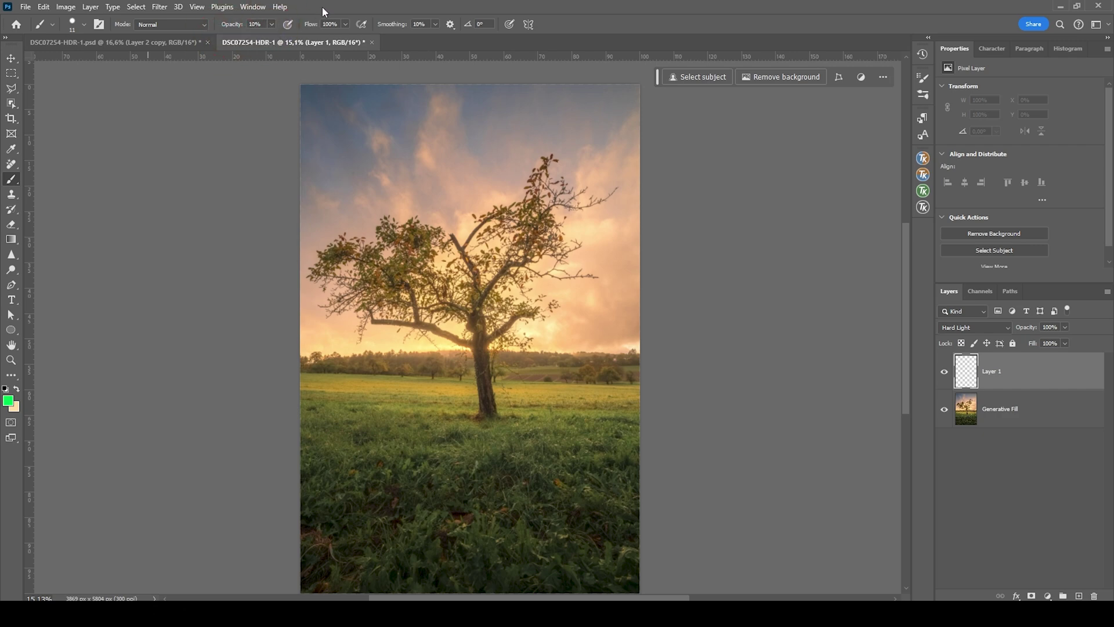
{"action": "left_click_drag", "start_coordinate": [437, 364], "coordinate": [487, 364]}
{"action": "left_click_drag", "start_coordinate": [396, 355], "coordinate": [393, 241]}
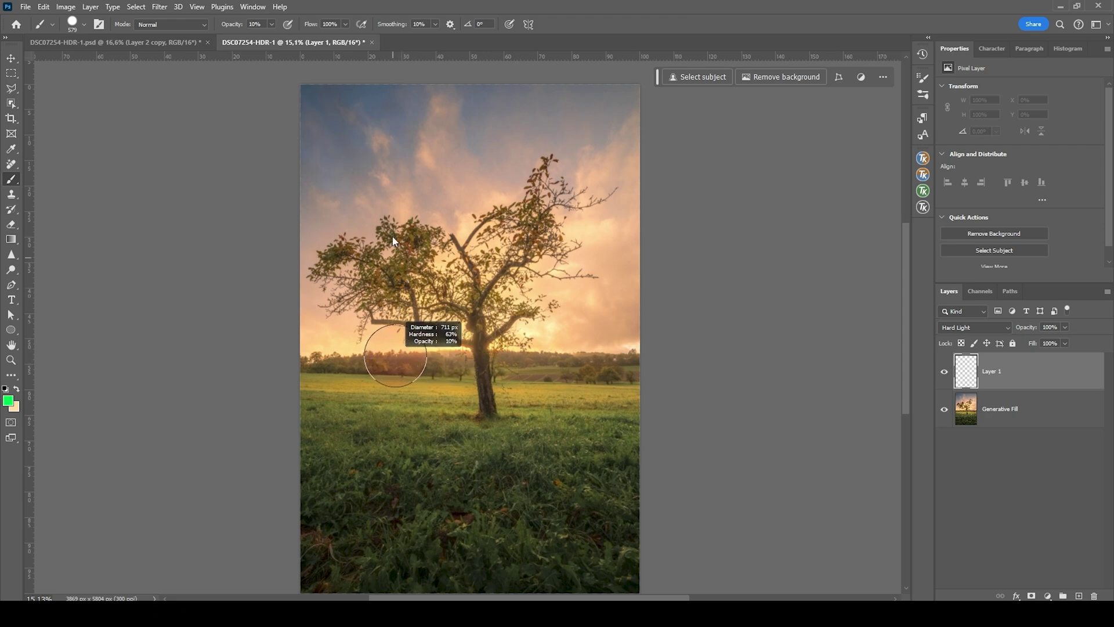
{"action": "left_click_drag", "start_coordinate": [414, 102], "coordinate": [440, 5]}
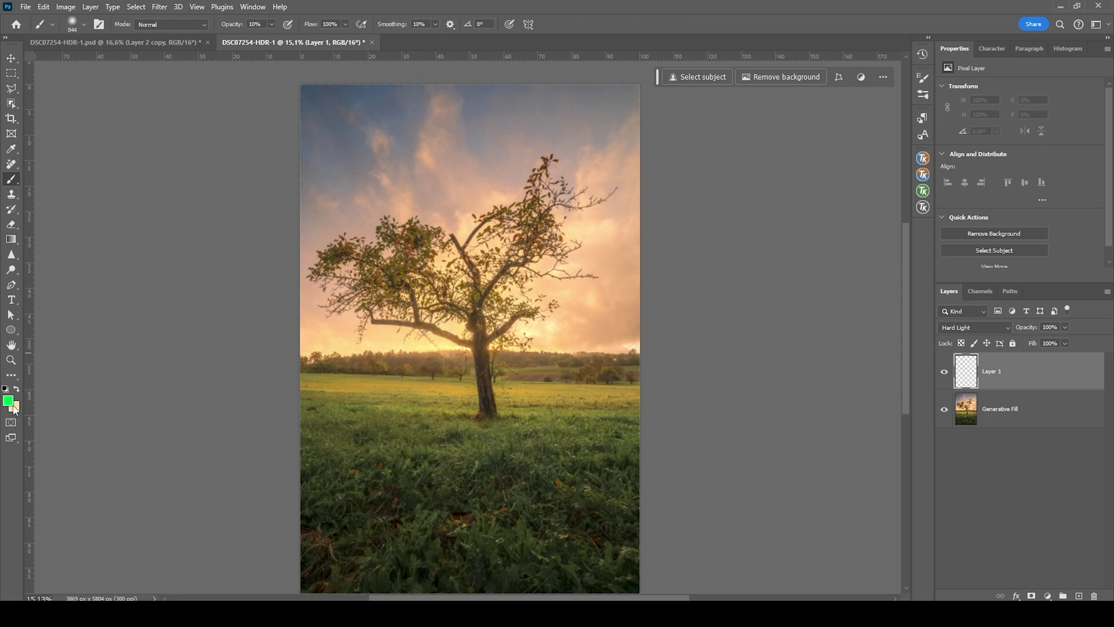
{"action": "scroll", "coordinate": [472, 350], "scroll_direction": "up", "scroll_amount": 3}
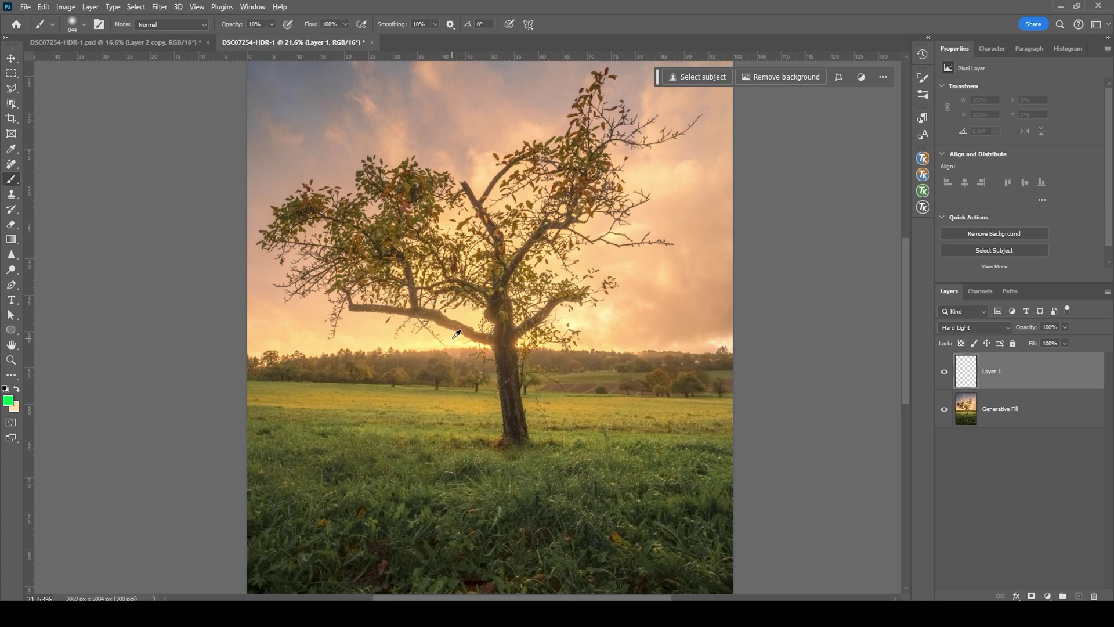
Sample the pale yellow ffea8d from the photo's glow as the foreground colour
{"action": "left_click", "coordinate": [456, 334], "text": "alt"}
{"action": "left_click", "coordinate": [8, 401]}
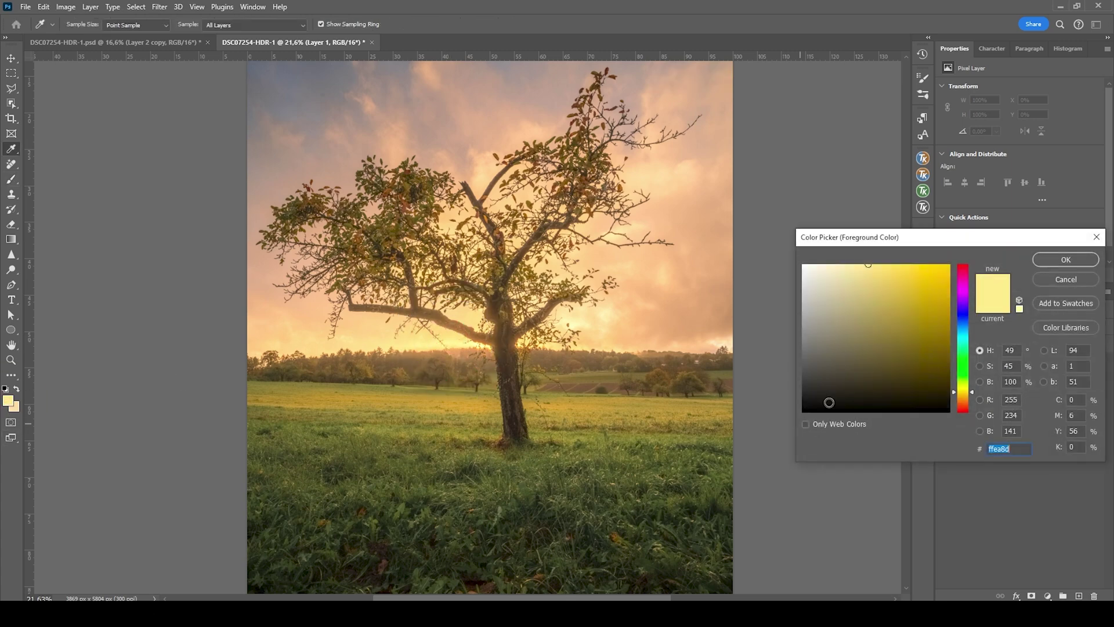
{"action": "left_click", "coordinate": [1066, 260]}
{"action": "scroll", "coordinate": [445, 346], "scroll_direction": "up", "scroll_amount": 3}
Paint a soft yellow glow beside the trunk and leftward along the horizon
{"action": "mouse_move", "coordinate": [488, 339]}
{"action": "left_mouse_down"}
{"action": "mouse_move", "coordinate": [419, 338]}
{"action": "mouse_move", "coordinate": [452, 345]}
{"action": "mouse_move", "coordinate": [464, 329]}
{"action": "mouse_move", "coordinate": [429, 319]}
{"action": "mouse_move", "coordinate": [473, 330]}
{"action": "left_mouse_up"}
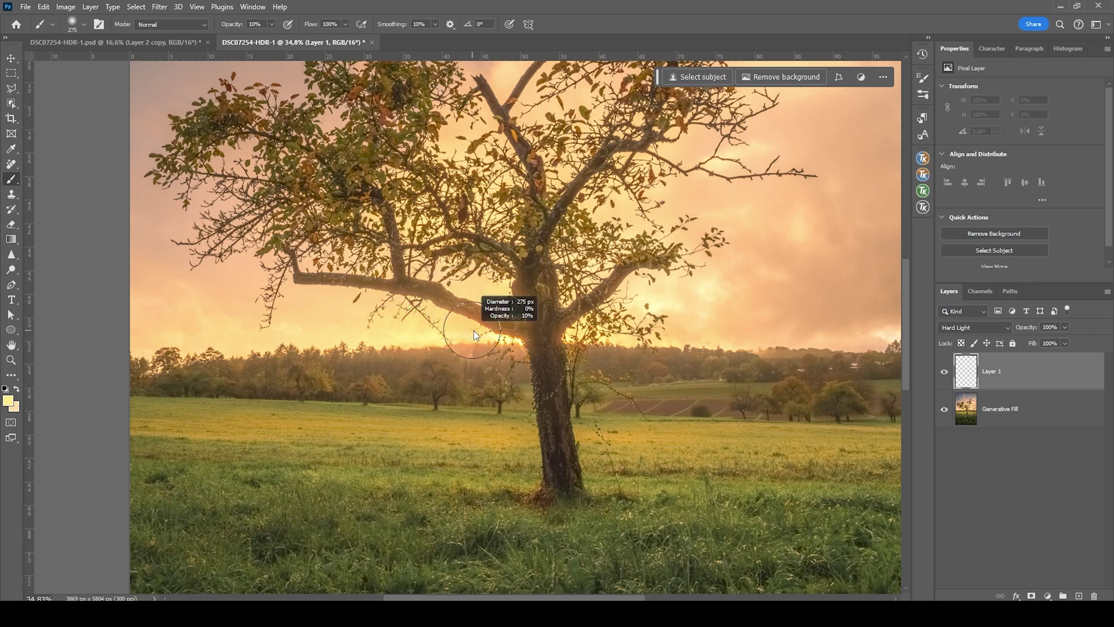
{"action": "left_click", "coordinate": [499, 341]}
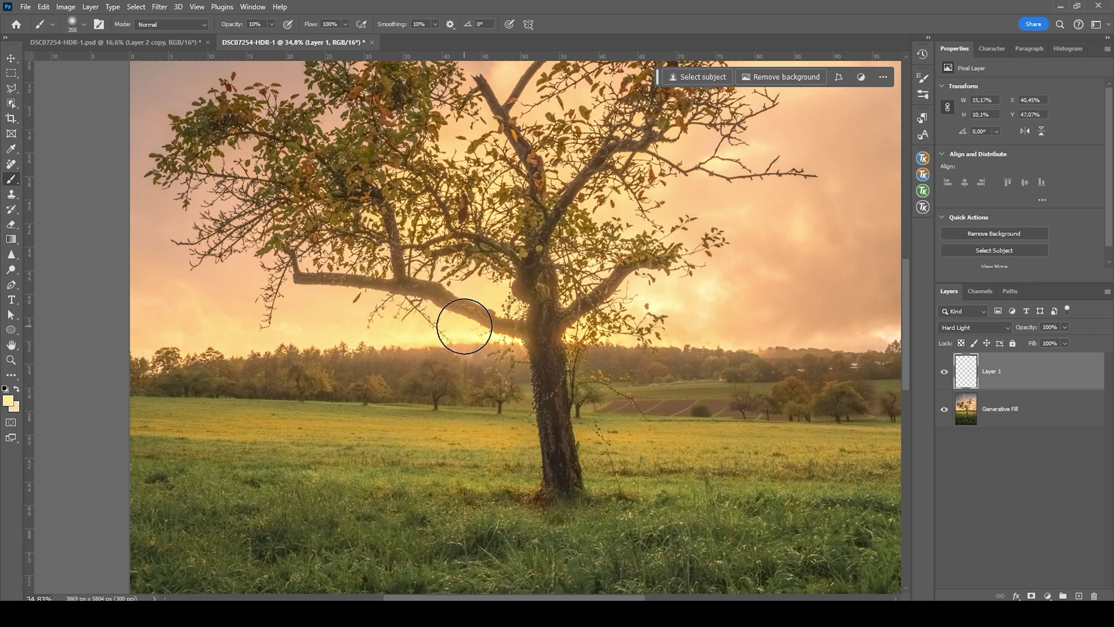
{"action": "mouse_move", "coordinate": [438, 327]}
{"action": "left_mouse_down"}
{"action": "mouse_move", "coordinate": [457, 331]}
{"action": "mouse_move", "coordinate": [373, 319]}
{"action": "left_mouse_up"}
{"action": "mouse_move", "coordinate": [373, 320]}
{"action": "left_mouse_down"}
{"action": "mouse_move", "coordinate": [383, 316]}
{"action": "mouse_move", "coordinate": [316, 315]}
{"action": "left_mouse_up"}
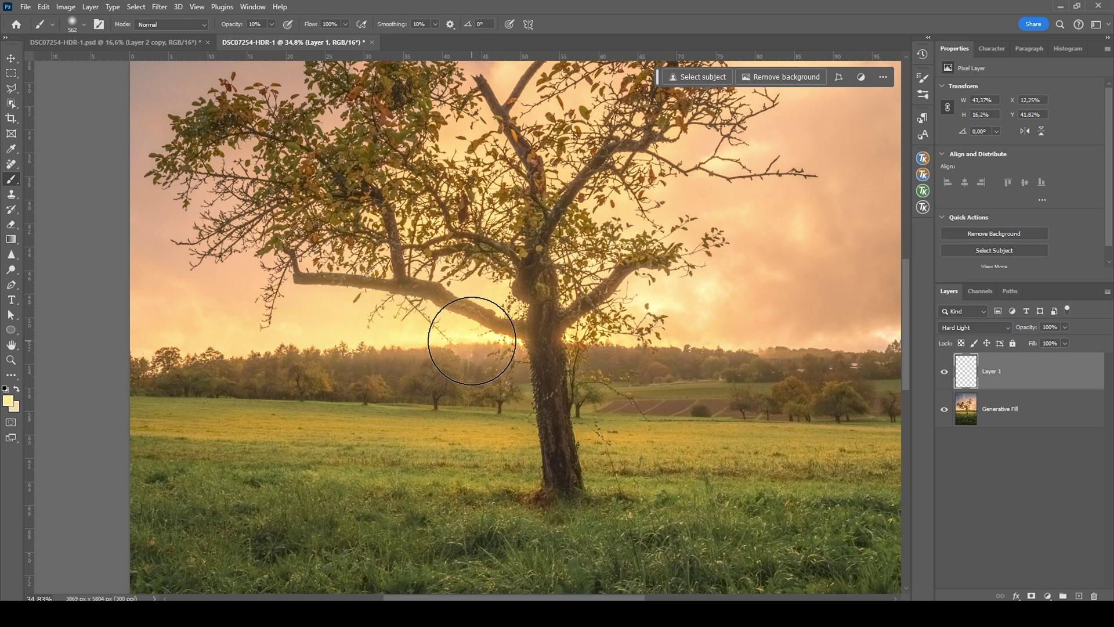
{"action": "left_click_drag", "start_coordinate": [474, 329], "coordinate": [434, 329]}
{"action": "scroll", "coordinate": [474, 329], "scroll_direction": "up", "scroll_amount": 4}
{"action": "mouse_move", "coordinate": [510, 337]}
{"action": "left_mouse_down"}
{"action": "mouse_move", "coordinate": [487, 337]}
{"action": "mouse_move", "coordinate": [574, 363]}
{"action": "left_mouse_up"}
{"action": "left_click", "coordinate": [498, 339]}
{"action": "scroll", "coordinate": [499, 339], "scroll_direction": "down", "scroll_amount": 4}
{"action": "scroll", "coordinate": [523, 371], "scroll_direction": "up", "scroll_amount": 2}
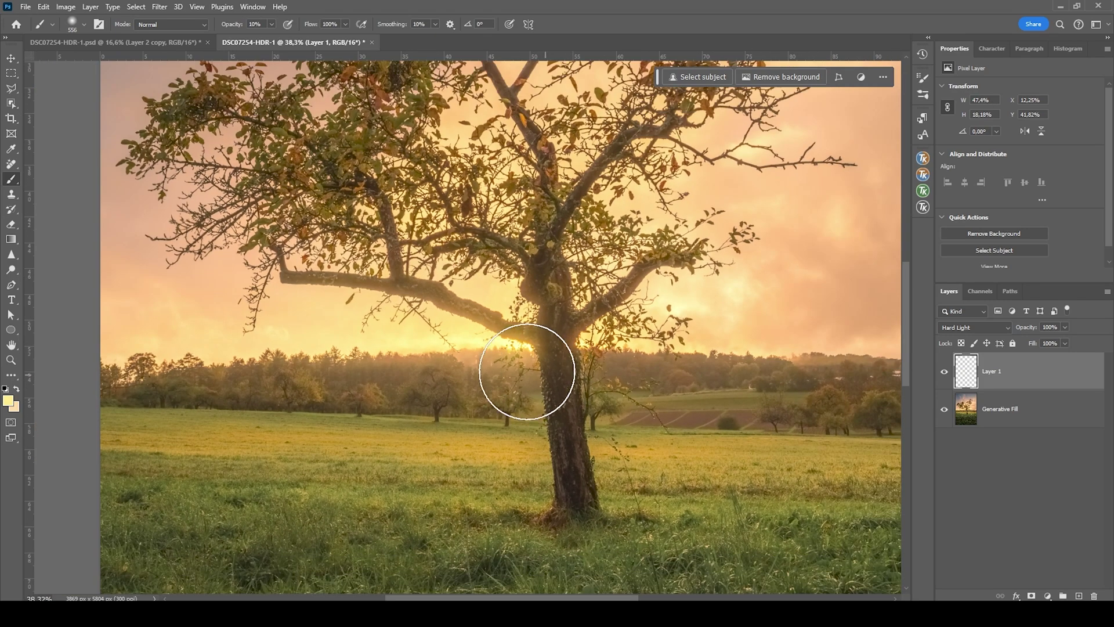
Paint glow across the field right of the trunk, undoing a stray dab on the upper trunk
{"action": "mouse_move", "coordinate": [503, 359]}
{"action": "left_mouse_down"}
{"action": "mouse_move", "coordinate": [517, 363]}
{"action": "mouse_move", "coordinate": [485, 336]}
{"action": "left_mouse_up"}
{"action": "scroll", "coordinate": [485, 336], "scroll_direction": "down", "scroll_amount": 3}
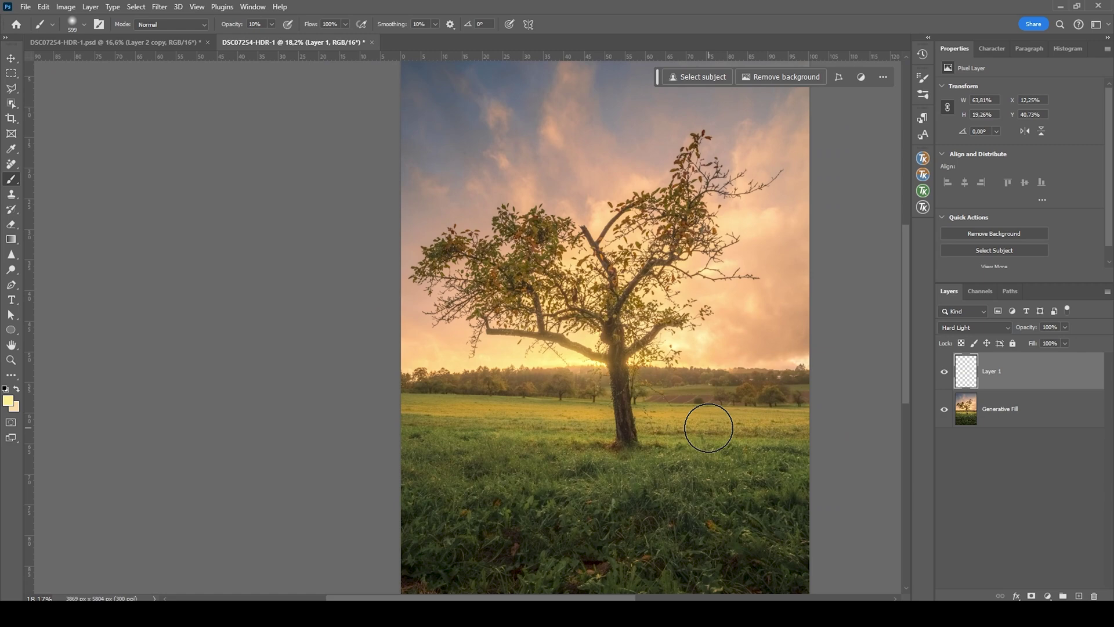
{"action": "scroll", "coordinate": [707, 425], "scroll_direction": "down", "scroll_amount": 1}
{"action": "left_click", "coordinate": [706, 425]}
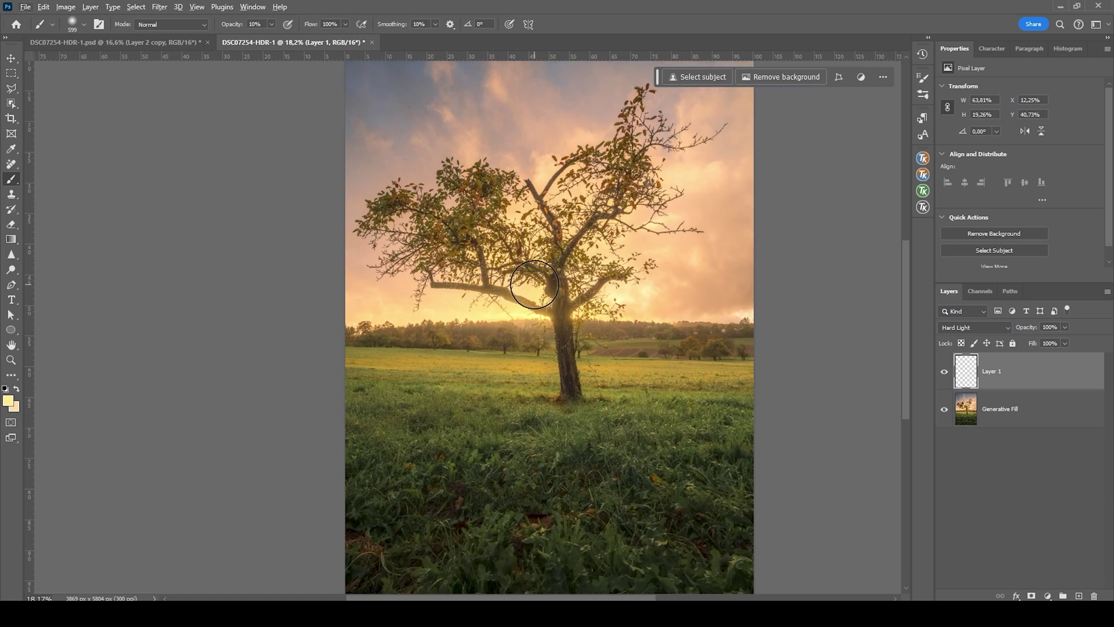
{"action": "left_click", "coordinate": [533, 284]}
{"action": "key", "text": "ctrl+z"}
{"action": "scroll", "coordinate": [646, 383], "scroll_direction": "down", "scroll_amount": 1}
{"action": "scroll", "coordinate": [646, 378], "scroll_direction": "right", "scroll_amount": 1}
{"action": "scroll", "coordinate": [636, 380], "scroll_direction": "up", "scroll_amount": 1}
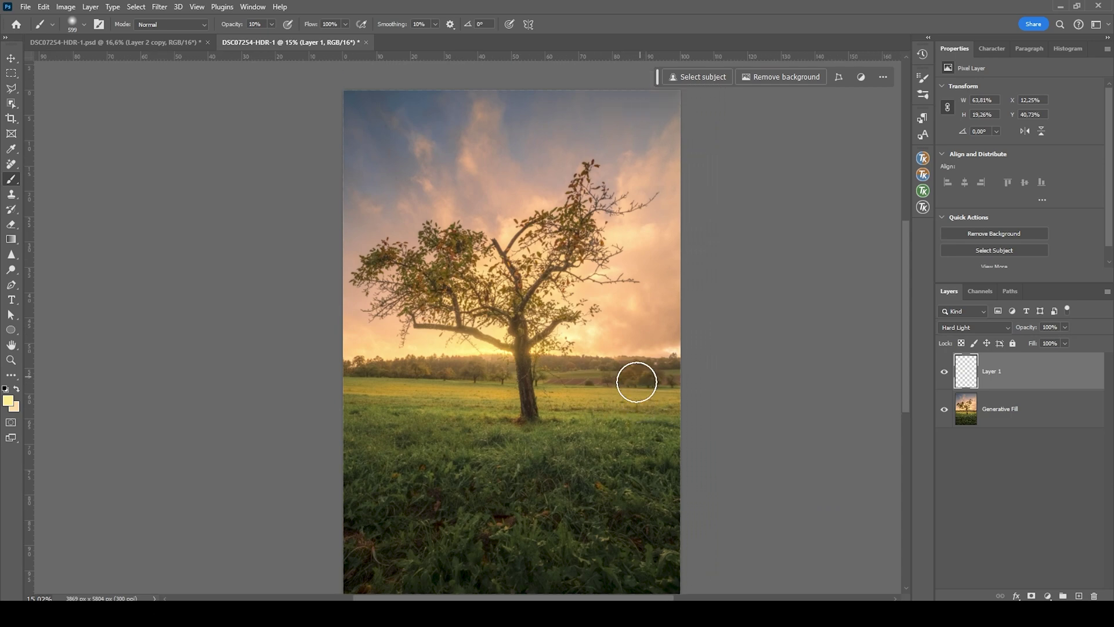
{"action": "scroll", "coordinate": [521, 307], "scroll_direction": "right", "scroll_amount": 1}
{"action": "scroll", "coordinate": [521, 307], "scroll_direction": "down", "scroll_amount": 1}
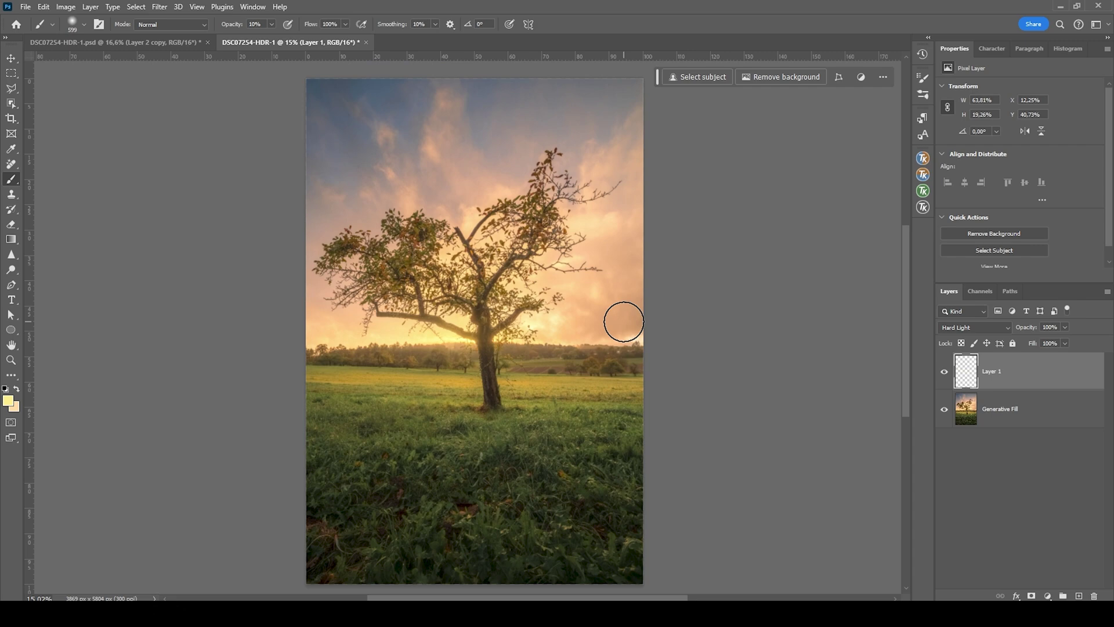
{"action": "left_click", "coordinate": [1048, 595]}
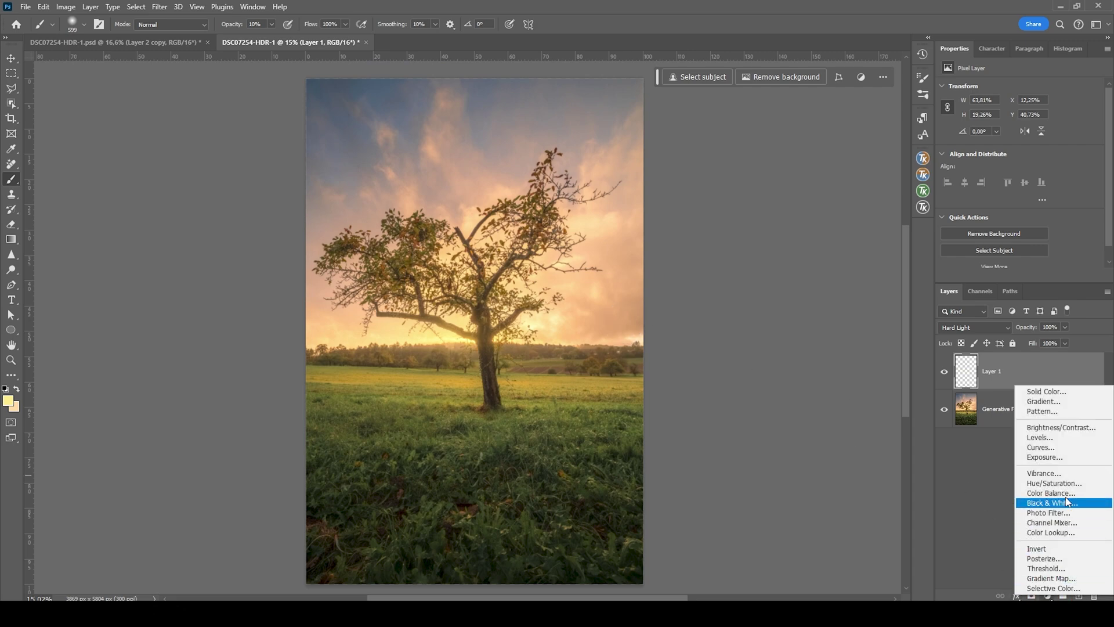
Add a warming Photo Filter adjustment layer and invert its mask to hide it everywhere
{"action": "left_click", "coordinate": [1069, 513]}
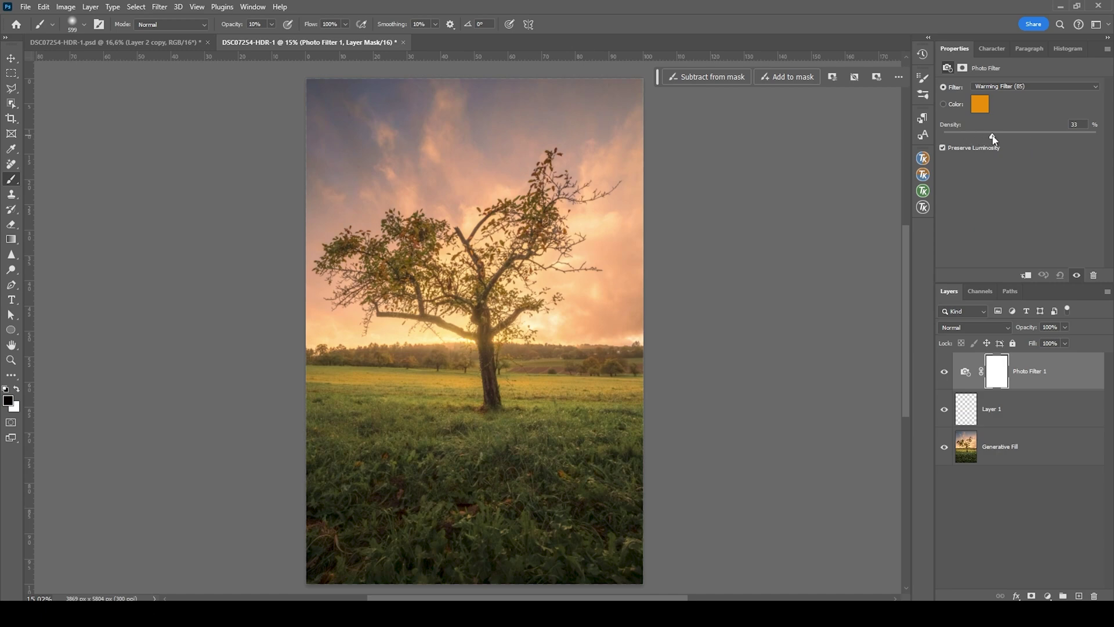
{"action": "left_click", "coordinate": [999, 374]}
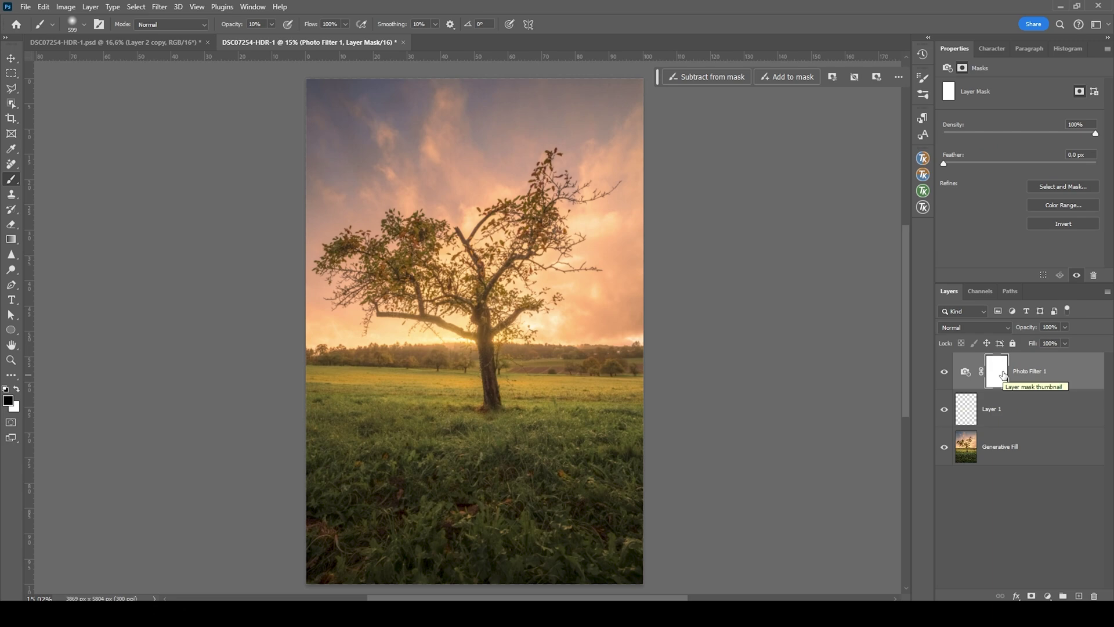
{"action": "key", "text": "ctrl+i"}
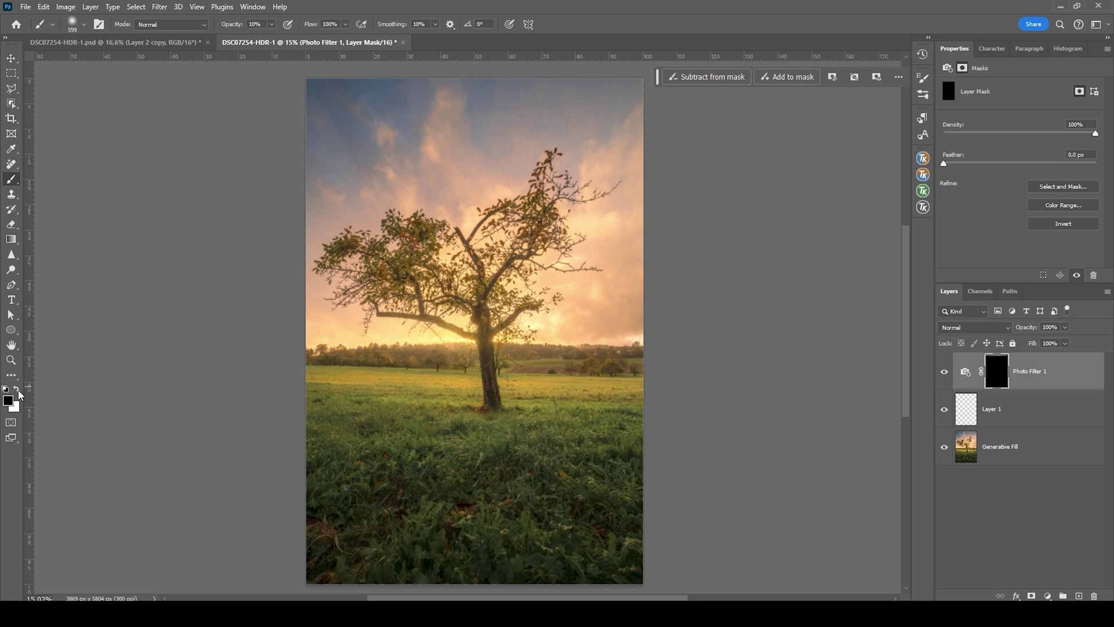
With a larger brush at 100% opacity, paint white on the mask along the horizon and left branches
{"action": "scroll", "coordinate": [406, 339], "scroll_direction": "up", "scroll_amount": 1}
{"action": "left_click_drag", "start_coordinate": [473, 358], "coordinate": [480, 371]}
{"action": "left_click_drag", "start_coordinate": [271, 24], "coordinate": [319, 40]}
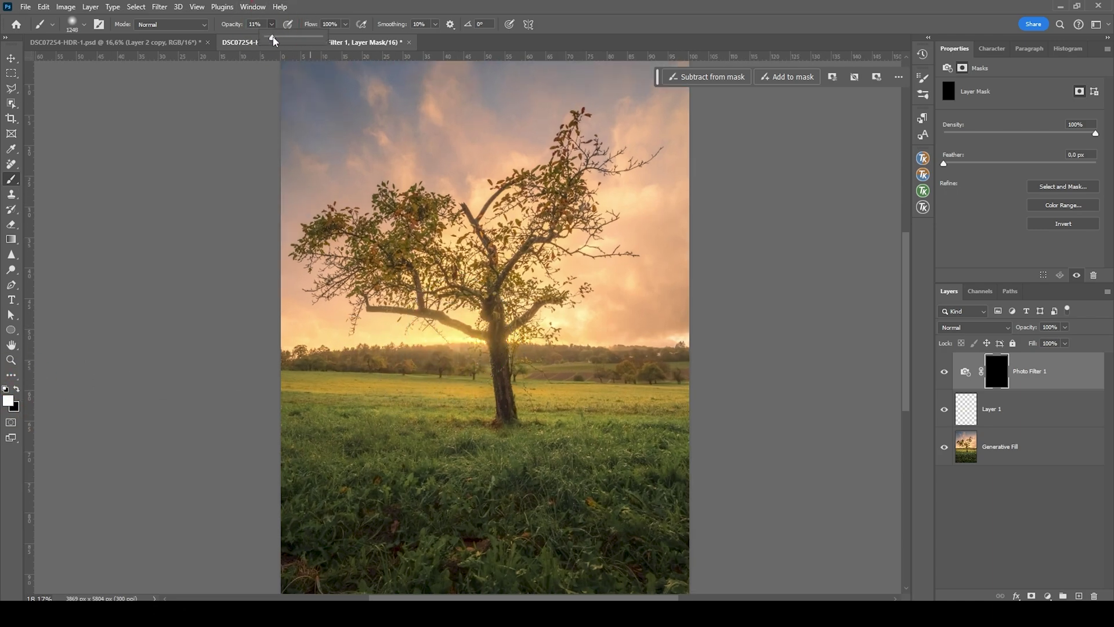
{"action": "mouse_move", "coordinate": [455, 349]}
{"action": "left_mouse_down"}
{"action": "mouse_move", "coordinate": [417, 316]}
{"action": "mouse_move", "coordinate": [304, 337]}
{"action": "mouse_move", "coordinate": [667, 325]}
{"action": "mouse_move", "coordinate": [681, 305]}
{"action": "mouse_move", "coordinate": [459, 274]}
{"action": "mouse_move", "coordinate": [360, 284]}
{"action": "left_mouse_up"}
{"action": "mouse_move", "coordinate": [229, 280]}
{"action": "left_mouse_down"}
{"action": "mouse_move", "coordinate": [311, 290]}
{"action": "mouse_move", "coordinate": [378, 323]}
{"action": "mouse_move", "coordinate": [418, 262]}
{"action": "mouse_move", "coordinate": [277, 292]}
{"action": "left_mouse_up"}
{"action": "scroll", "coordinate": [706, 368], "scroll_direction": "down", "scroll_amount": 3}
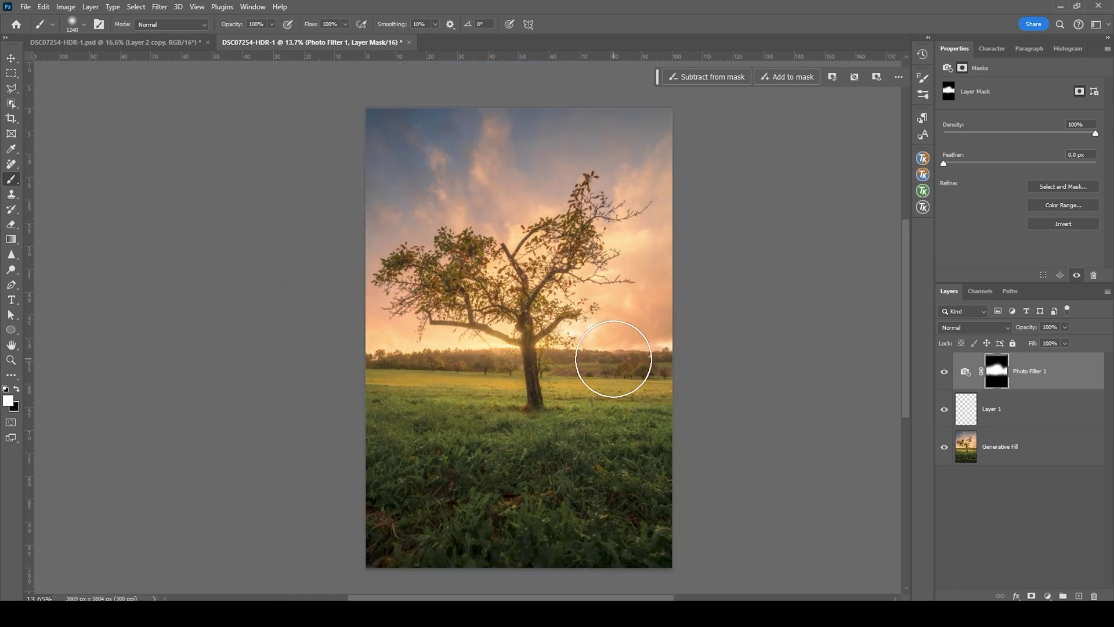
{"action": "scroll", "coordinate": [628, 358], "scroll_direction": "up", "scroll_amount": 1}
{"action": "left_click", "coordinate": [981, 374]}
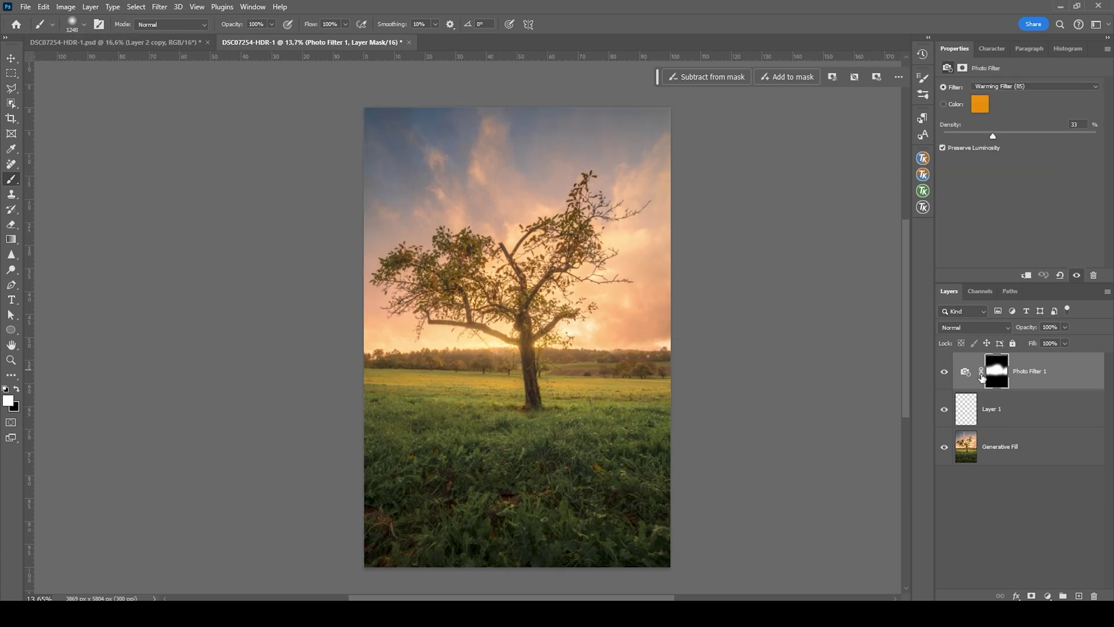
Stamp all visible layers into a new Layer 2 and duplicate it
{"action": "left_click", "coordinate": [1036, 377]}
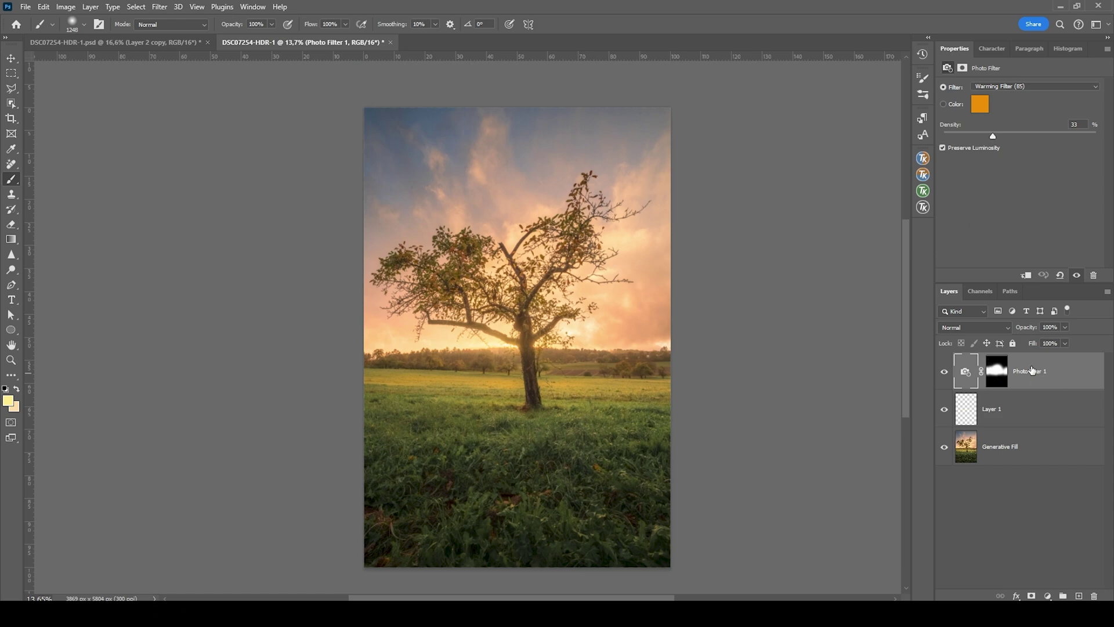
{"action": "key", "text": "ctrl+alt+shift+e"}
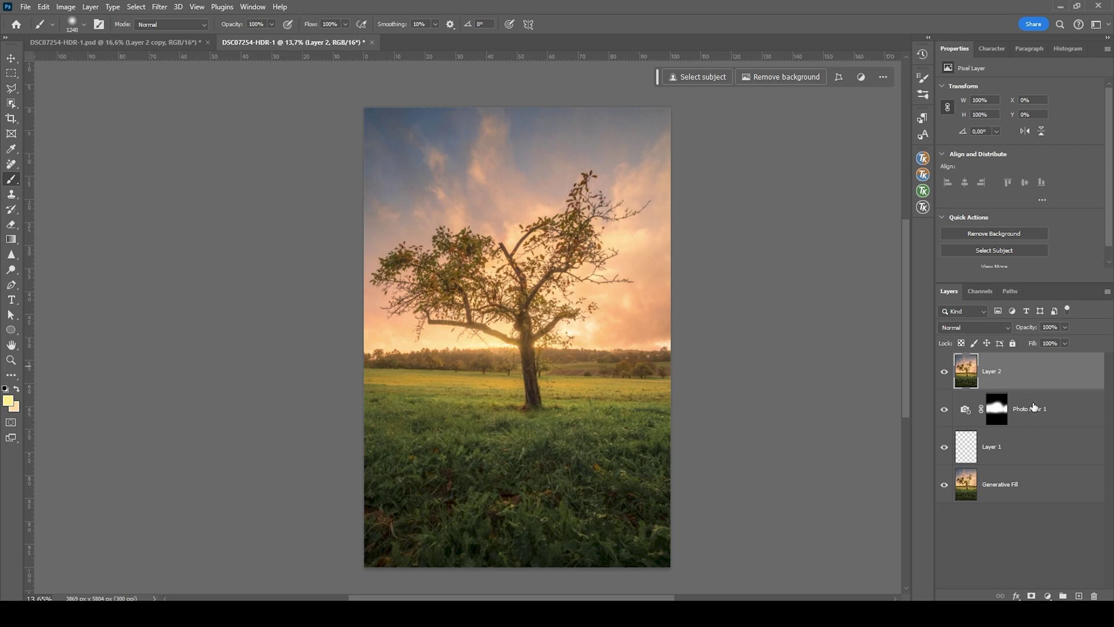
{"action": "key", "text": "ctrl+j"}
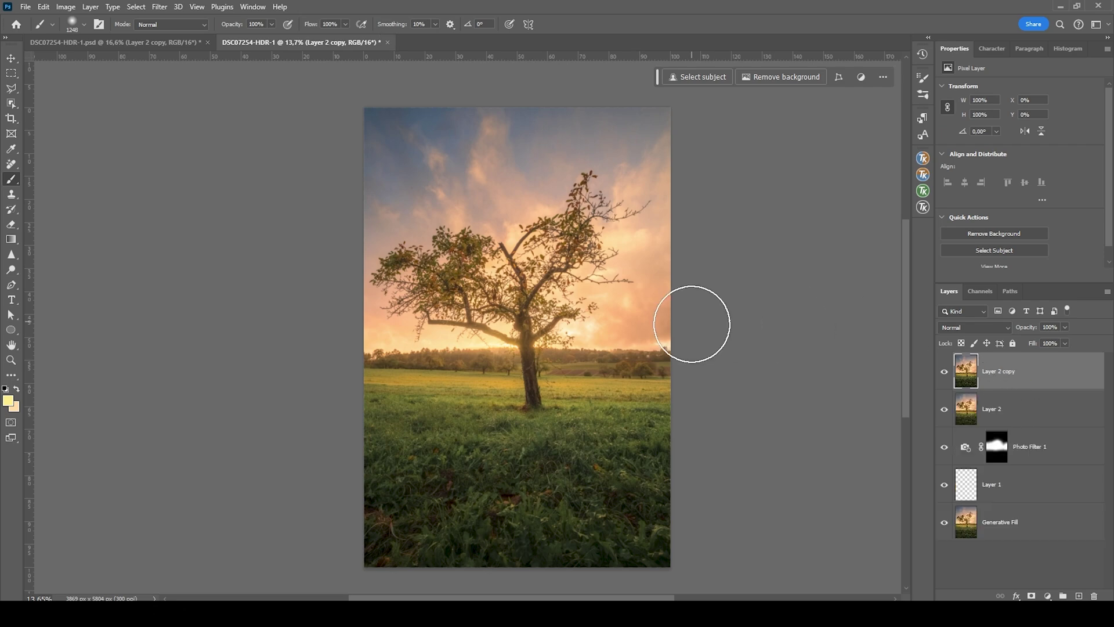
{"action": "key", "text": "ctrl+0"}
{"action": "scroll", "coordinate": [818, 361], "scroll_direction": "right", "scroll_amount": 1}
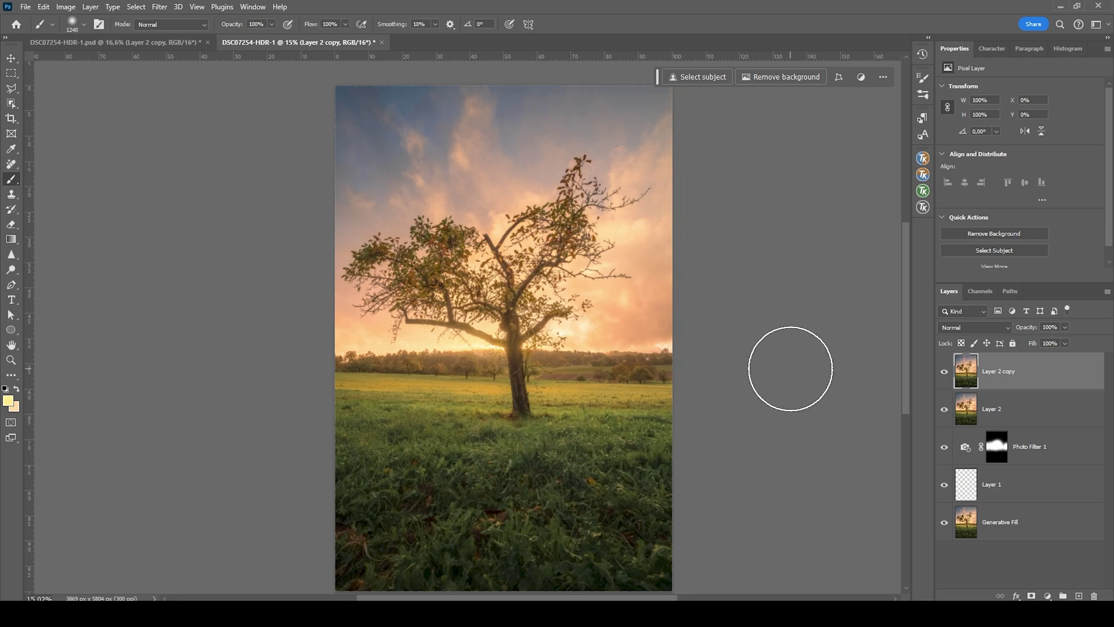
Apply a 55,3-pixel Gaussian Blur to Layer 2 copy
{"action": "left_click", "coordinate": [168, 6]}
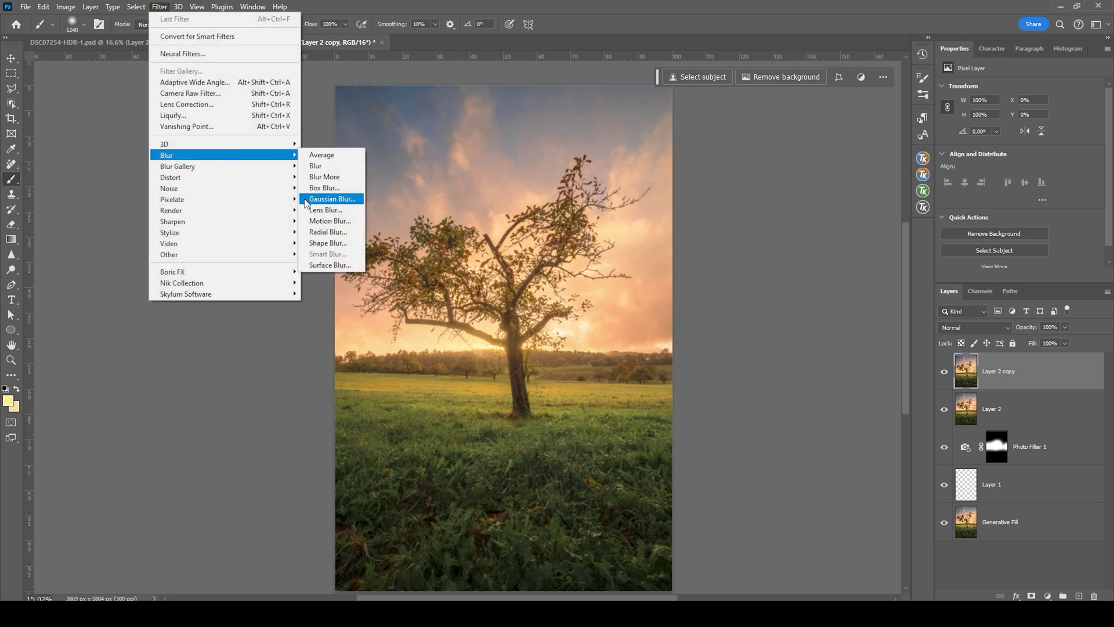
{"action": "left_click", "coordinate": [326, 199]}
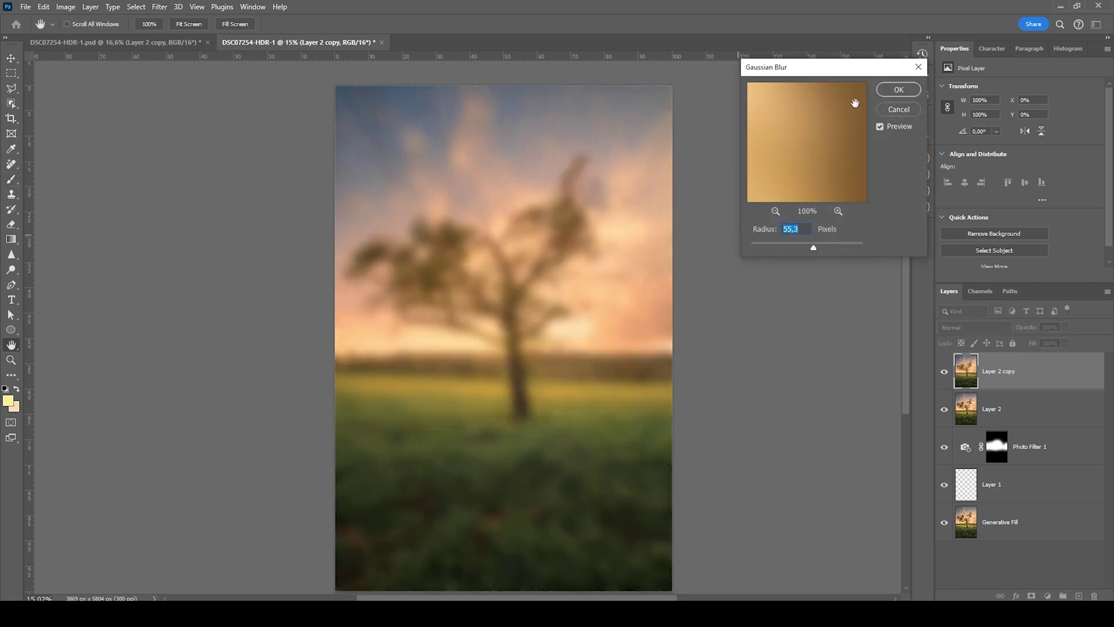
{"action": "left_click", "coordinate": [899, 90]}
{"action": "key", "text": "b"}
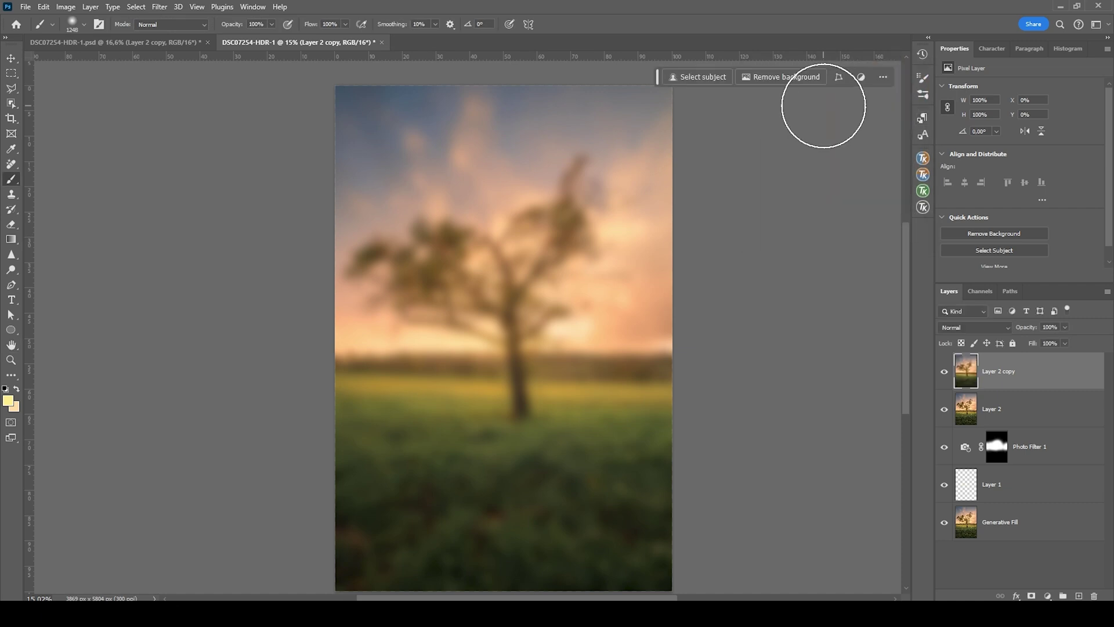
Fade the Gaussian Blur to Lighten mode at 20% opacity
{"action": "left_click", "coordinate": [47, 6]}
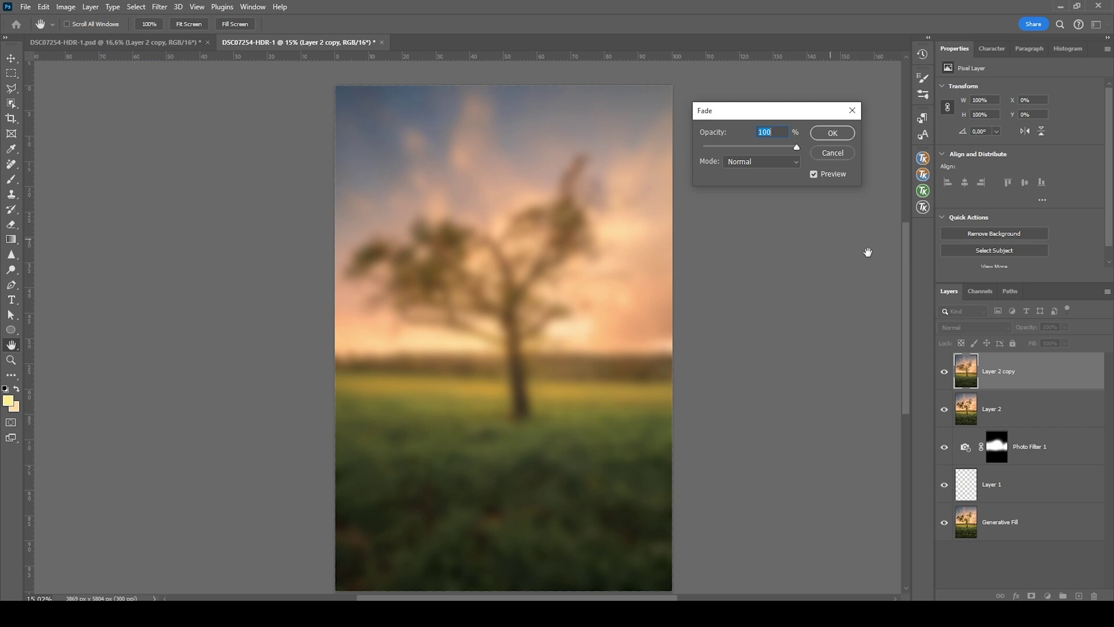
{"action": "left_click", "coordinate": [765, 161]}
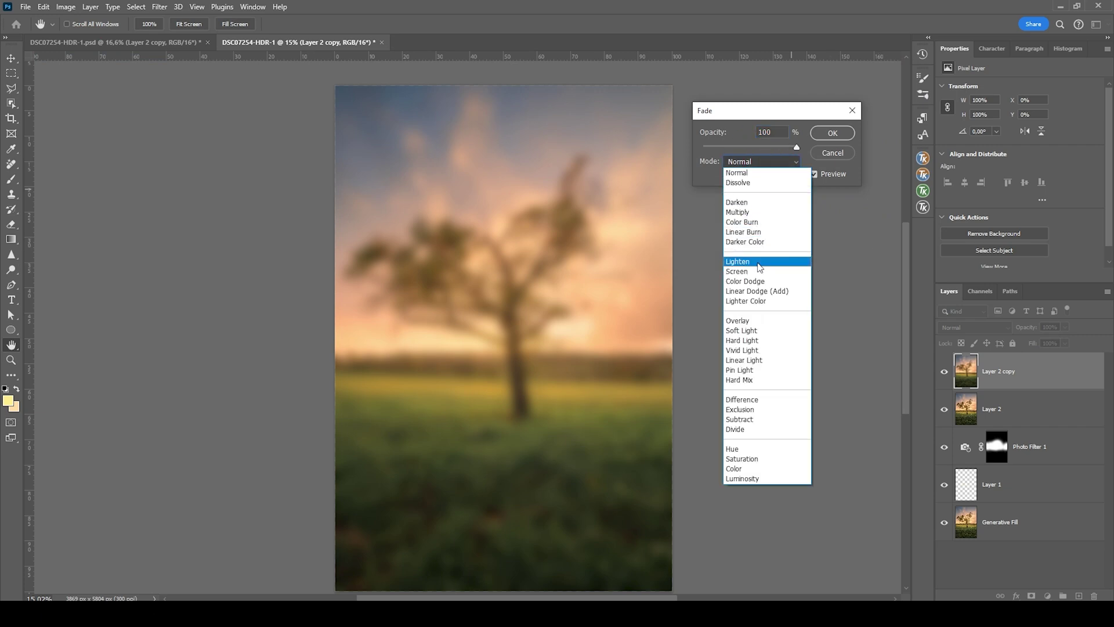
{"action": "left_click", "coordinate": [759, 262]}
{"action": "left_click_drag", "start_coordinate": [797, 147], "coordinate": [724, 148]}
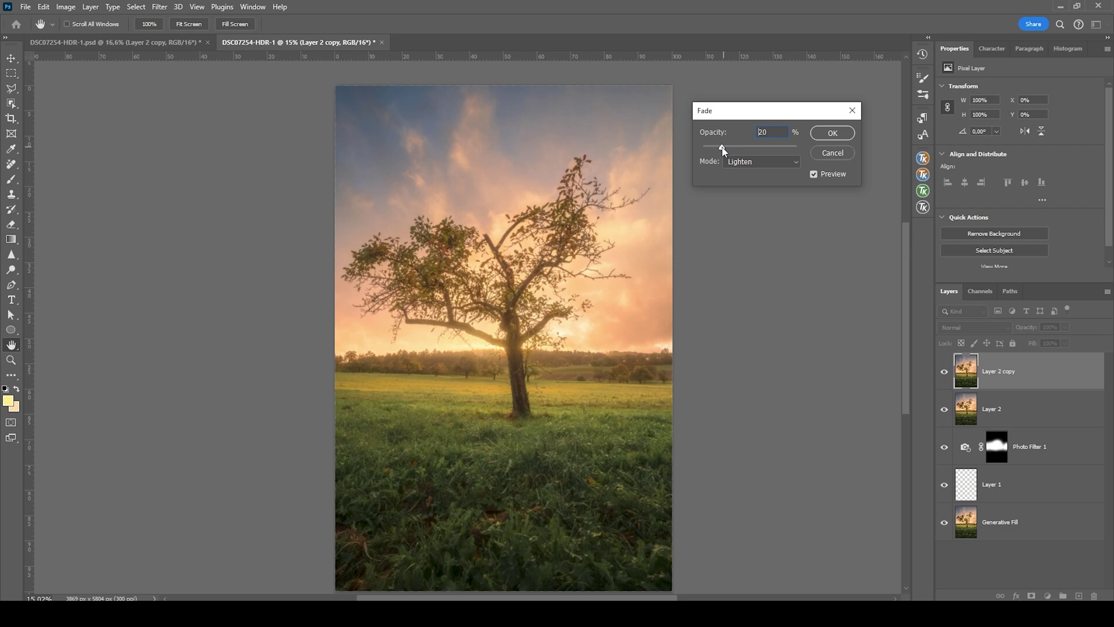
{"action": "left_click", "coordinate": [722, 149]}
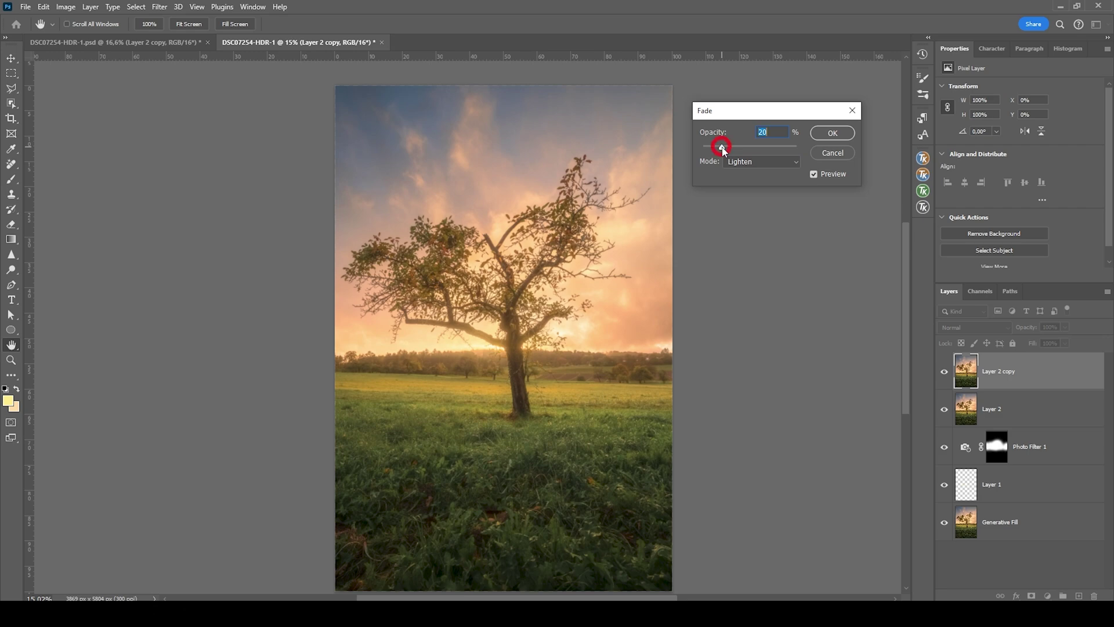
Confirm the 20% Lighten fade and add a layer mask to Layer 2 copy
{"action": "left_click", "coordinate": [831, 133]}
{"action": "key", "text": "b"}
{"action": "scroll", "coordinate": [638, 307], "scroll_direction": "down", "scroll_amount": 1}
{"action": "scroll", "coordinate": [610, 316], "scroll_direction": "up", "scroll_amount": 2}
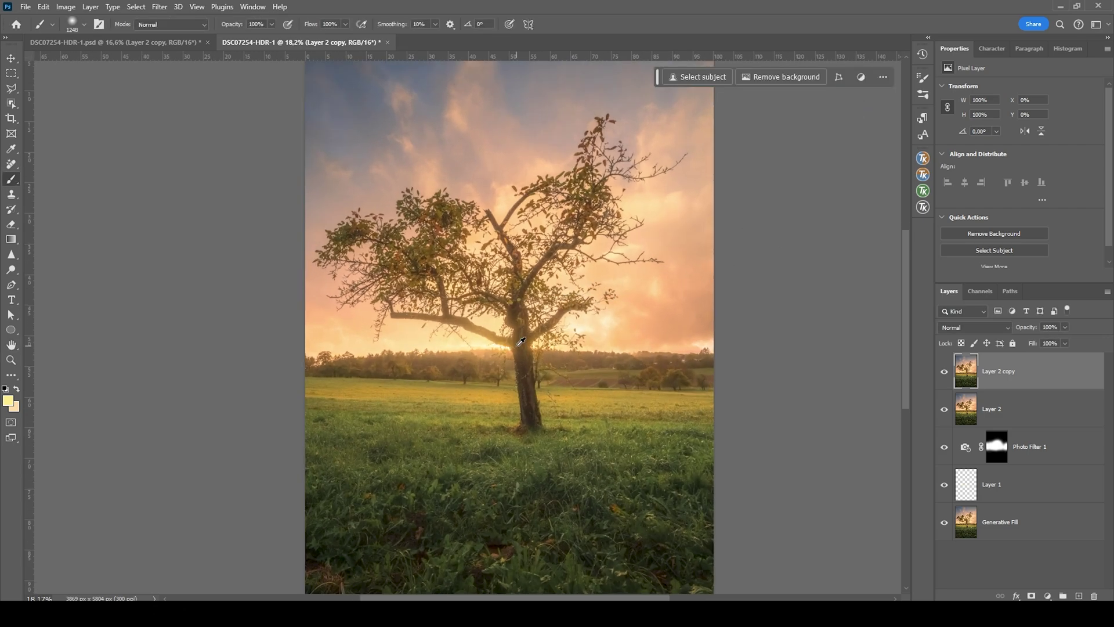
{"action": "scroll", "coordinate": [661, 296], "scroll_direction": "down", "scroll_amount": 1}
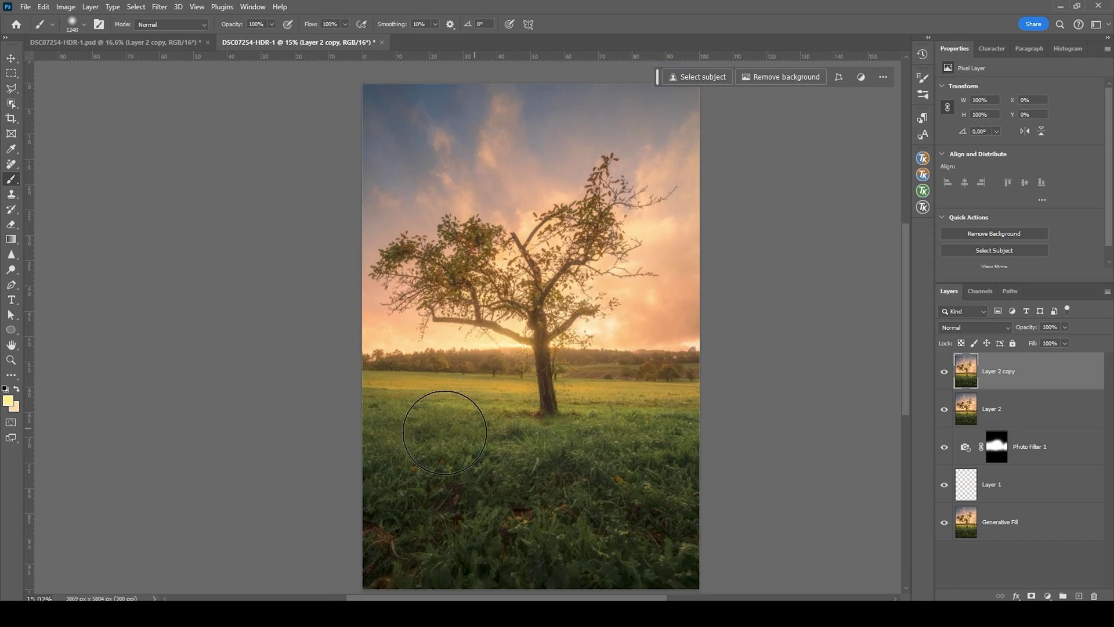
{"action": "scroll", "coordinate": [473, 385], "scroll_direction": "up", "scroll_amount": 1}
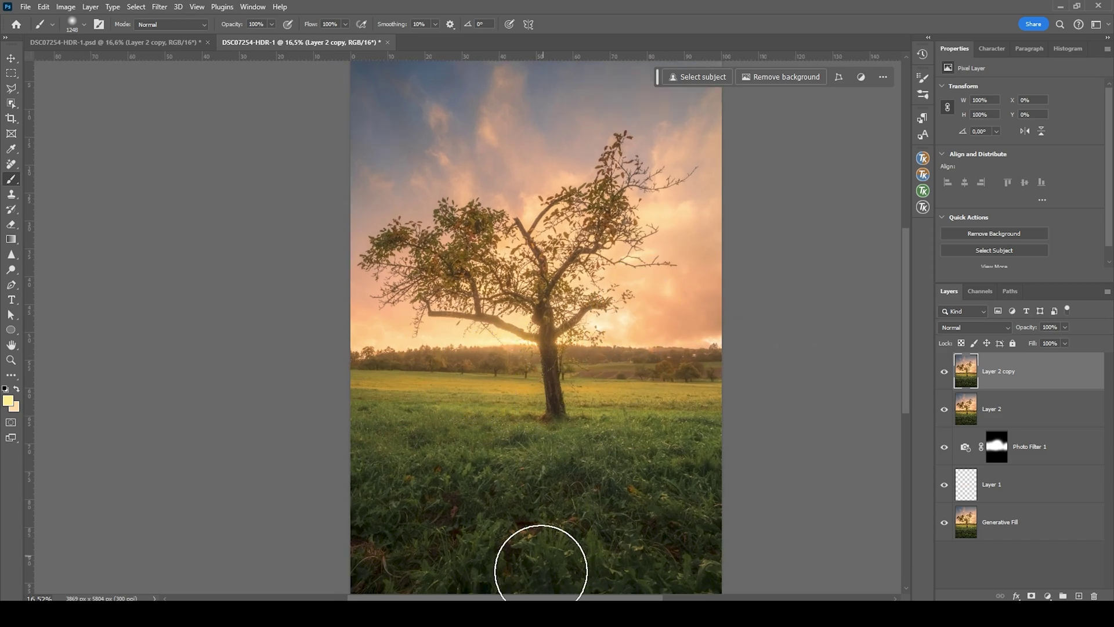
{"action": "left_click", "coordinate": [1033, 596]}
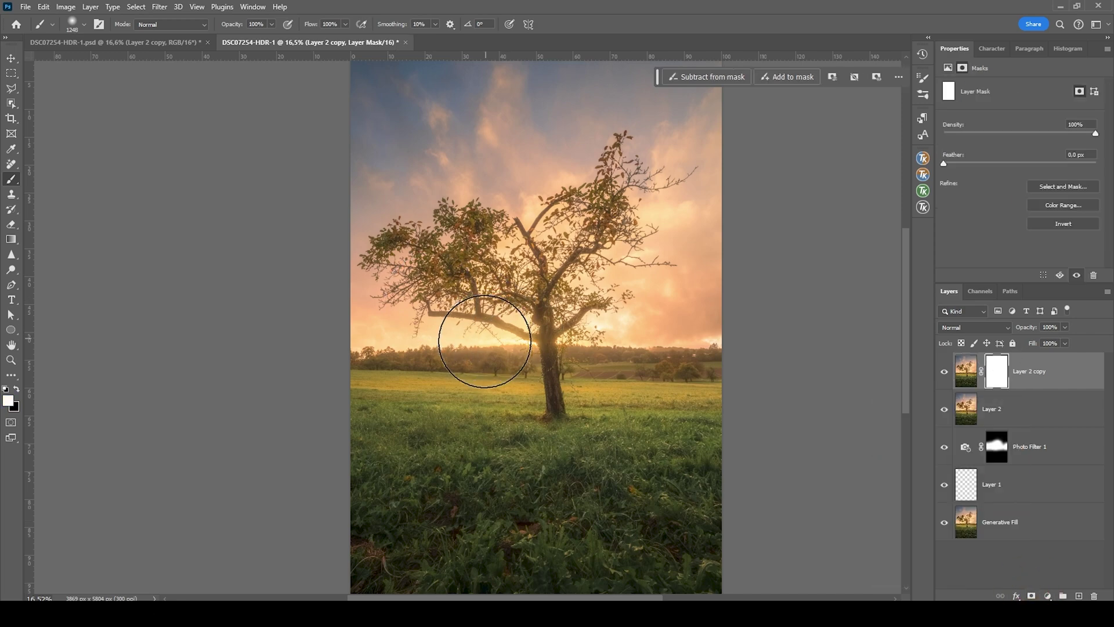
Draw a gradient on the mask from the grass up to the trunk, fading out the glow
{"action": "key", "text": "g"}
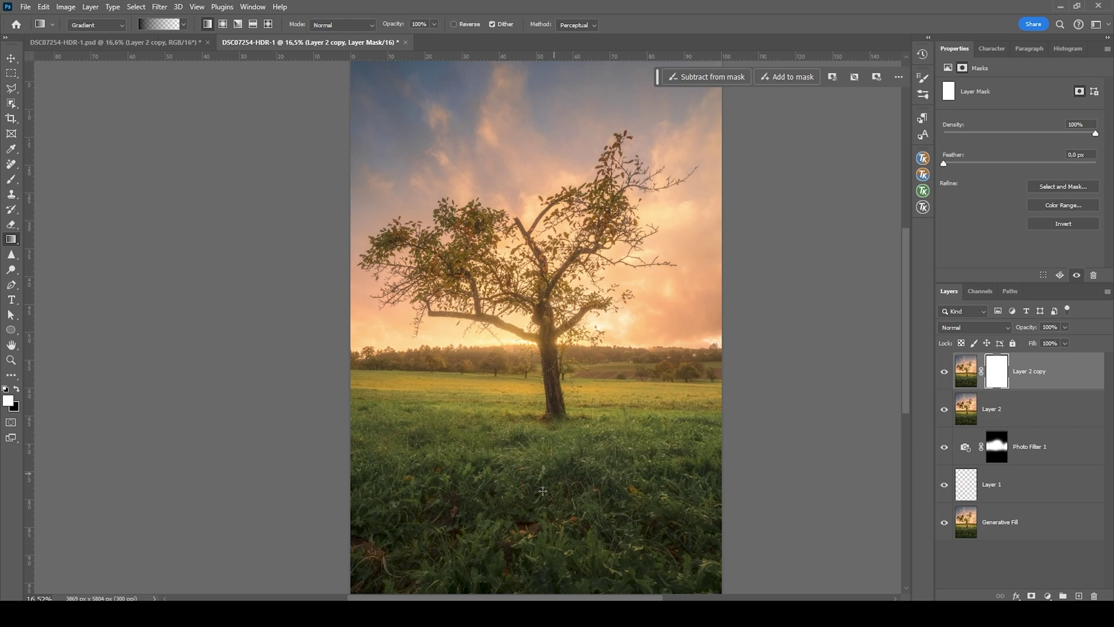
{"action": "left_click_drag", "start_coordinate": [554, 491], "coordinate": [559, 342]}
{"action": "left_click_drag", "start_coordinate": [553, 492], "coordinate": [552, 454]}
{"action": "left_click_drag", "start_coordinate": [559, 342], "coordinate": [555, 371]}
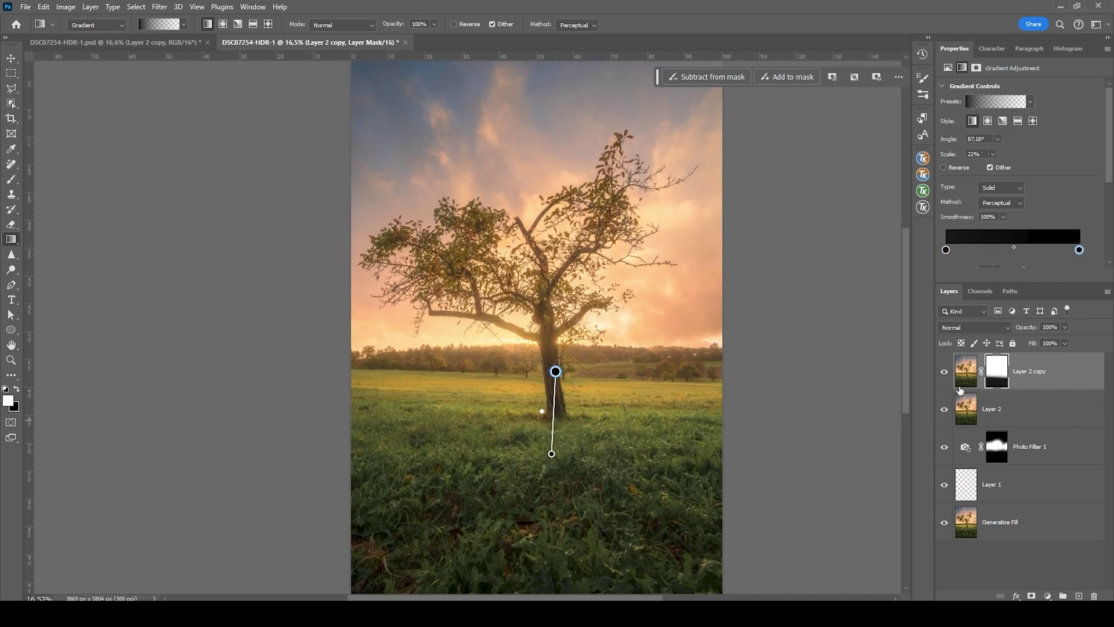
{"action": "left_click", "coordinate": [963, 375]}
{"action": "left_click", "coordinate": [608, 387], "text": "alt"}
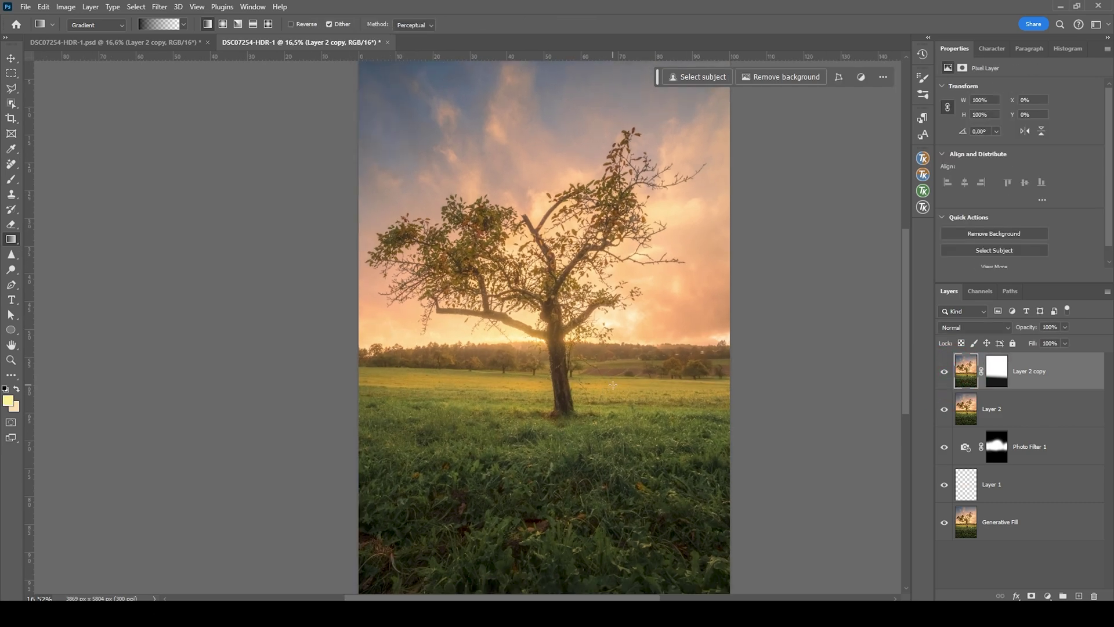
Add a Vibrance adjustment layer with Vibrance reduced to −10
{"action": "left_click", "coordinate": [1048, 595]}
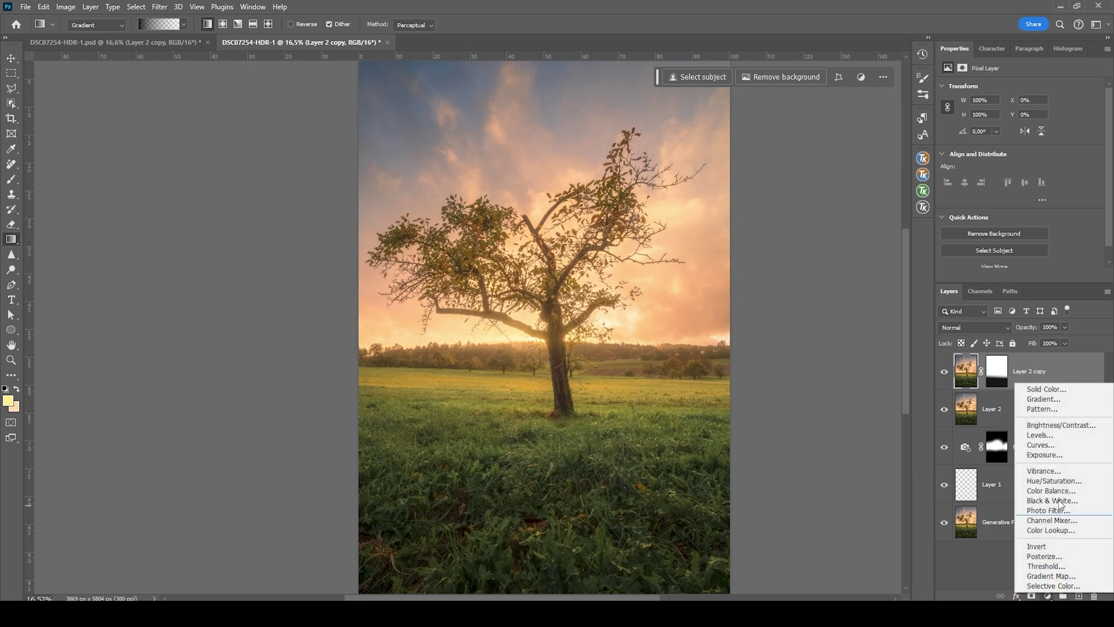
{"action": "left_click", "coordinate": [1063, 473]}
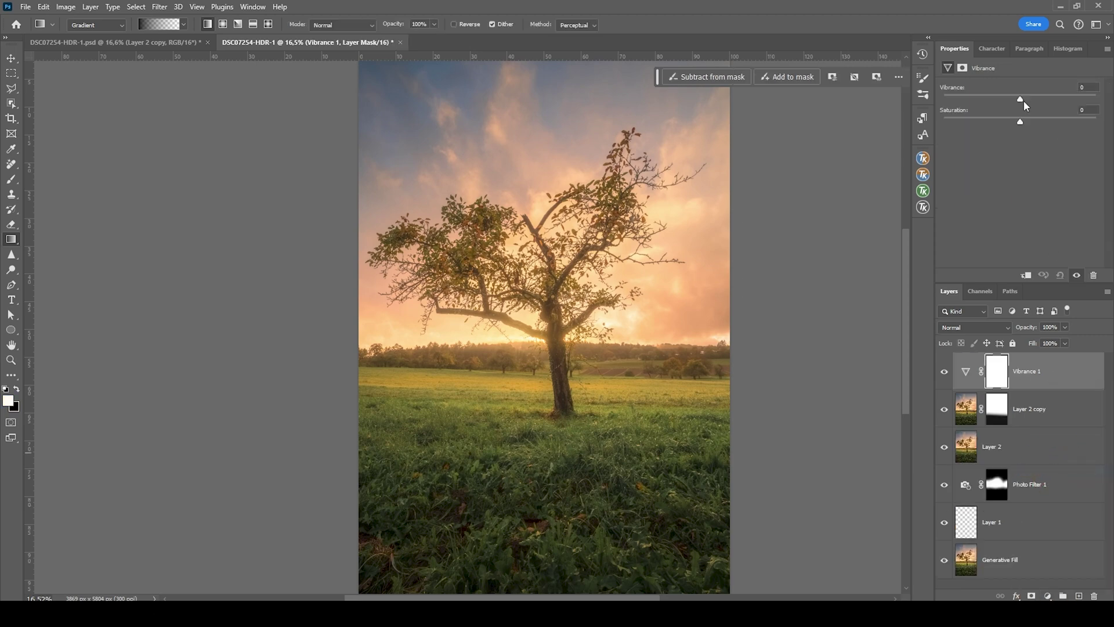
{"action": "left_click_drag", "start_coordinate": [1019, 99], "coordinate": [998, 99]}
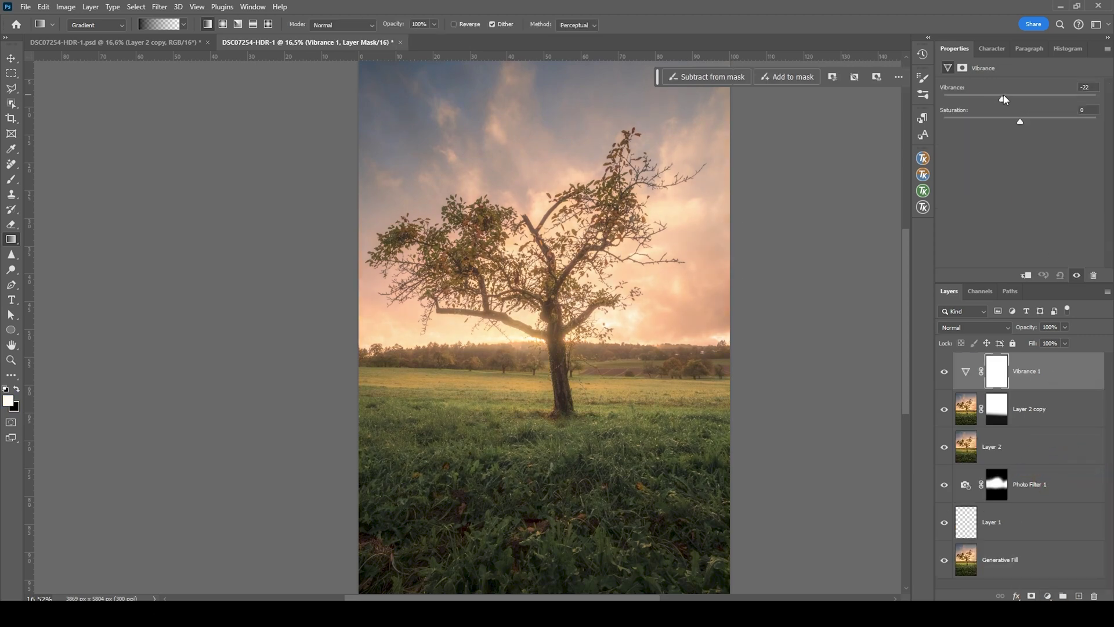
Invert the Vibrance mask and brush white over the foreground grass only
{"action": "left_click", "coordinate": [1002, 361]}
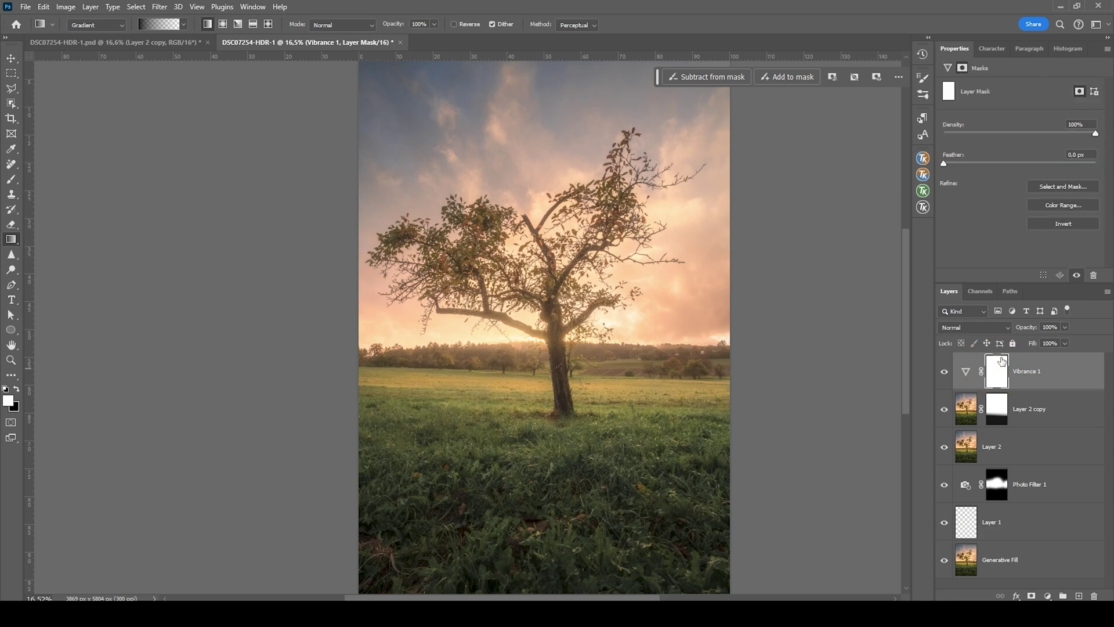
{"action": "key", "text": "ctrl+i"}
{"action": "left_click", "coordinate": [18, 182]}
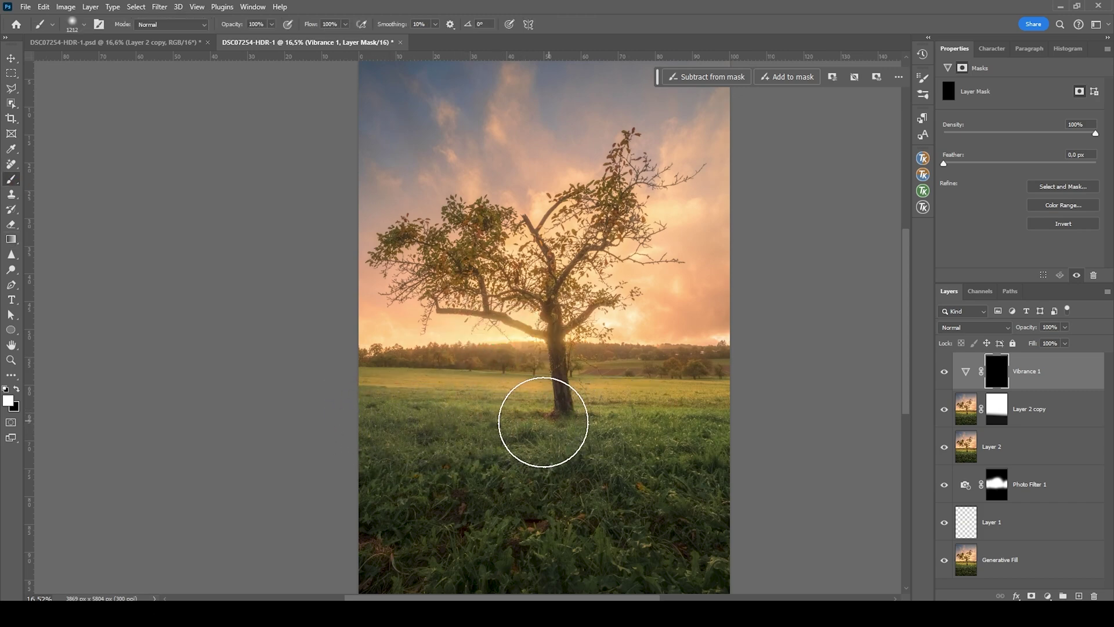
{"action": "mouse_move", "coordinate": [239, 534]}
{"action": "left_mouse_down"}
{"action": "mouse_move", "coordinate": [791, 567]}
{"action": "mouse_move", "coordinate": [652, 458]}
{"action": "mouse_move", "coordinate": [348, 418]}
{"action": "left_mouse_up"}
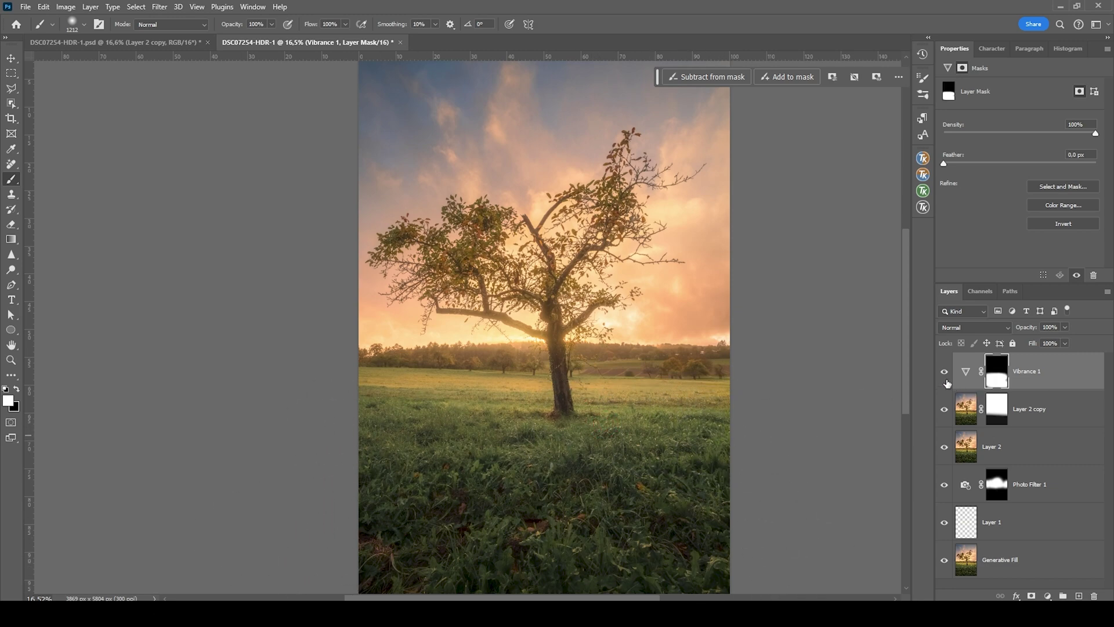
{"action": "key", "text": "x"}
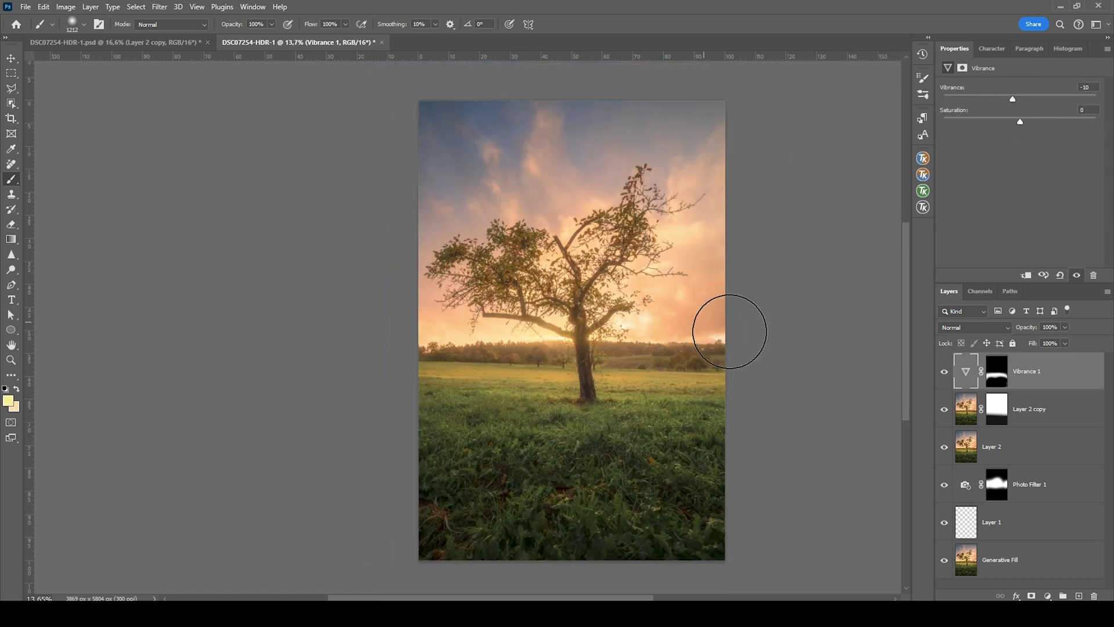
{"action": "scroll", "coordinate": [673, 348], "scroll_direction": "up", "scroll_amount": 2}
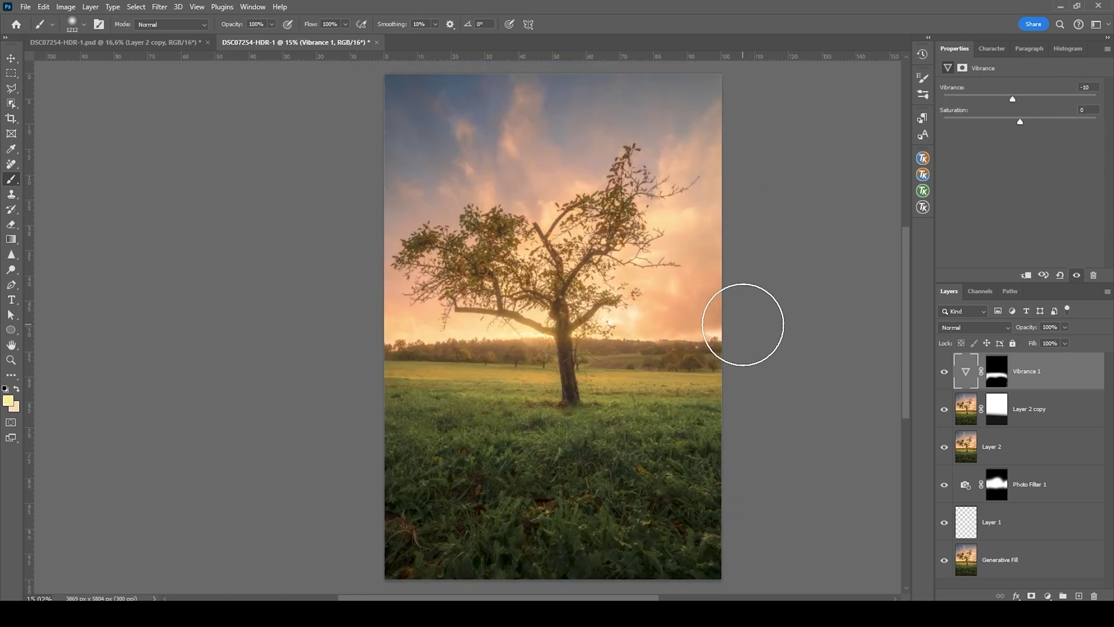